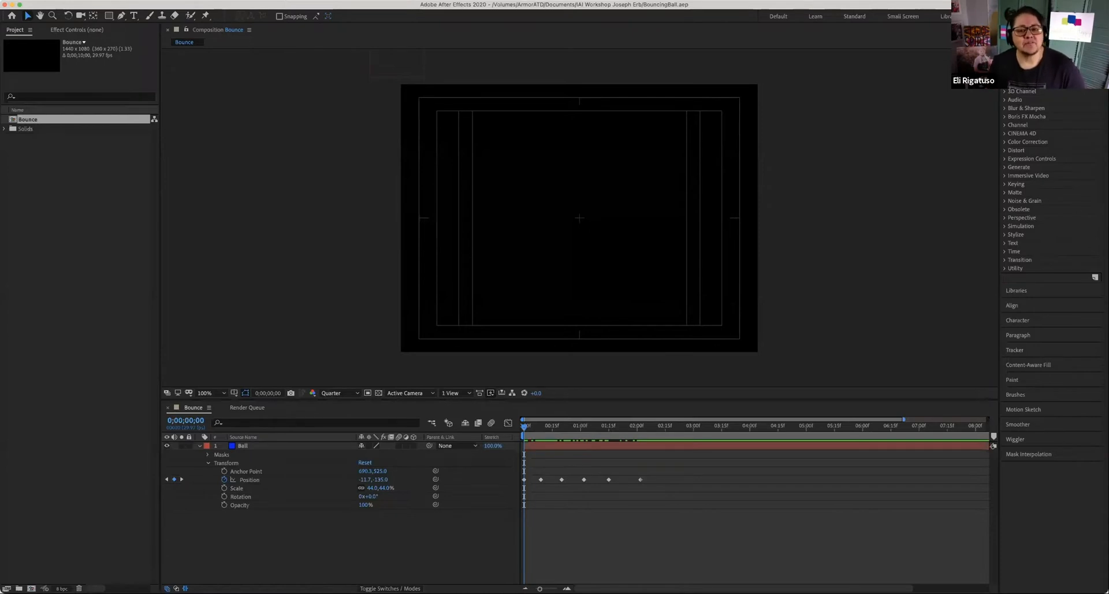
- Resize the application window so it is narrower than the full screen width
click(362, 4)
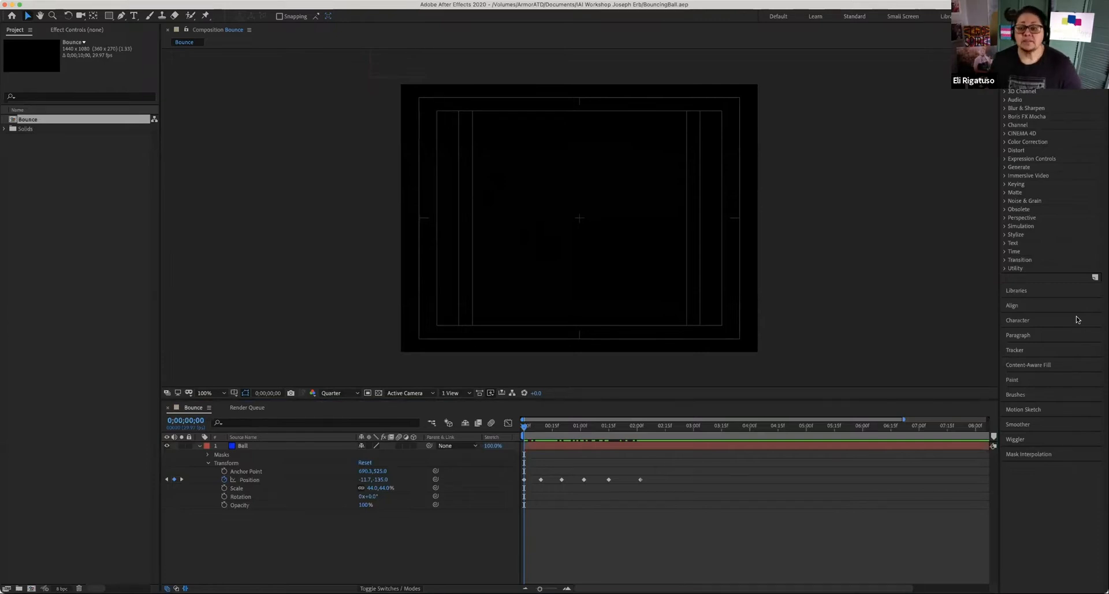
click(701, 6)
drag(1104, 589, 1038, 591)
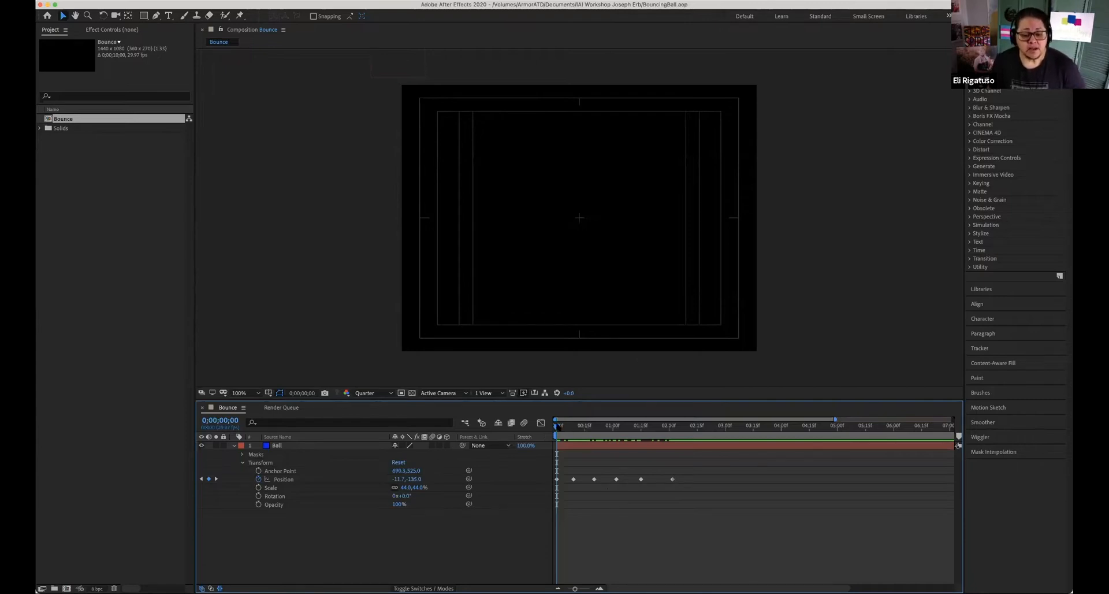
- Preview the Bounce composition's ball animation and return the playhead to the first frame
key(apostrophe)
key(space)
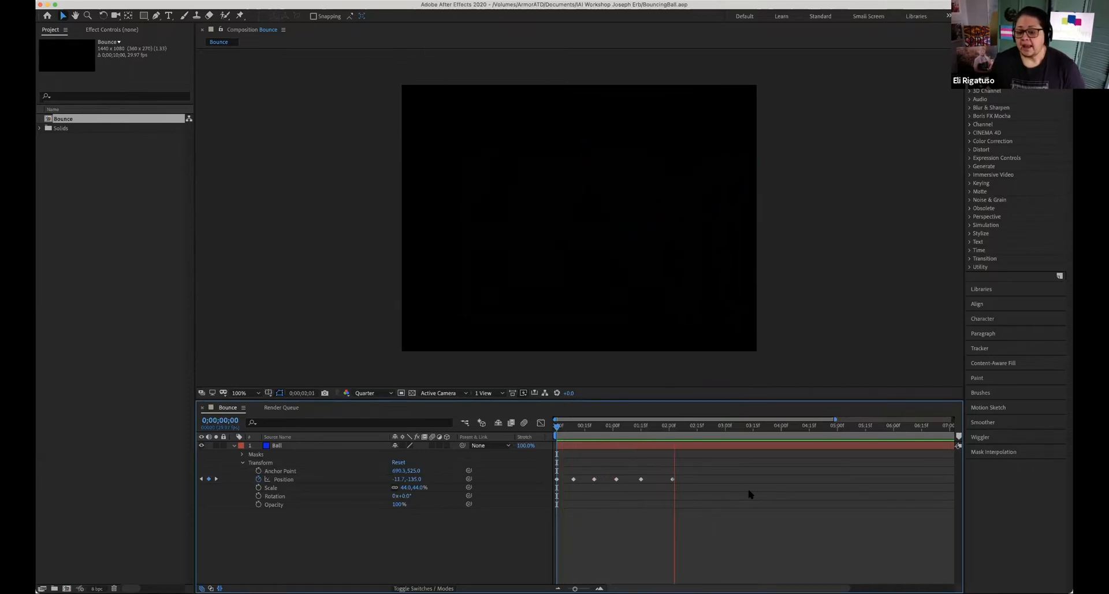
key(space)
drag(679, 434, 528, 442)
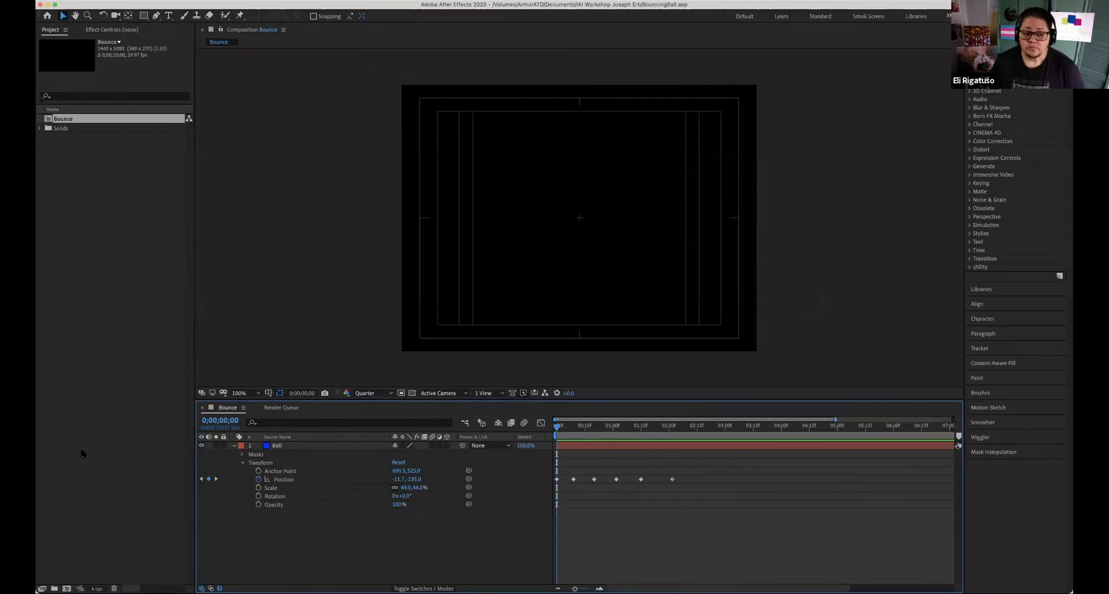
- Open the recent project MenomineeStoriesAll.aep
click(92, 1)
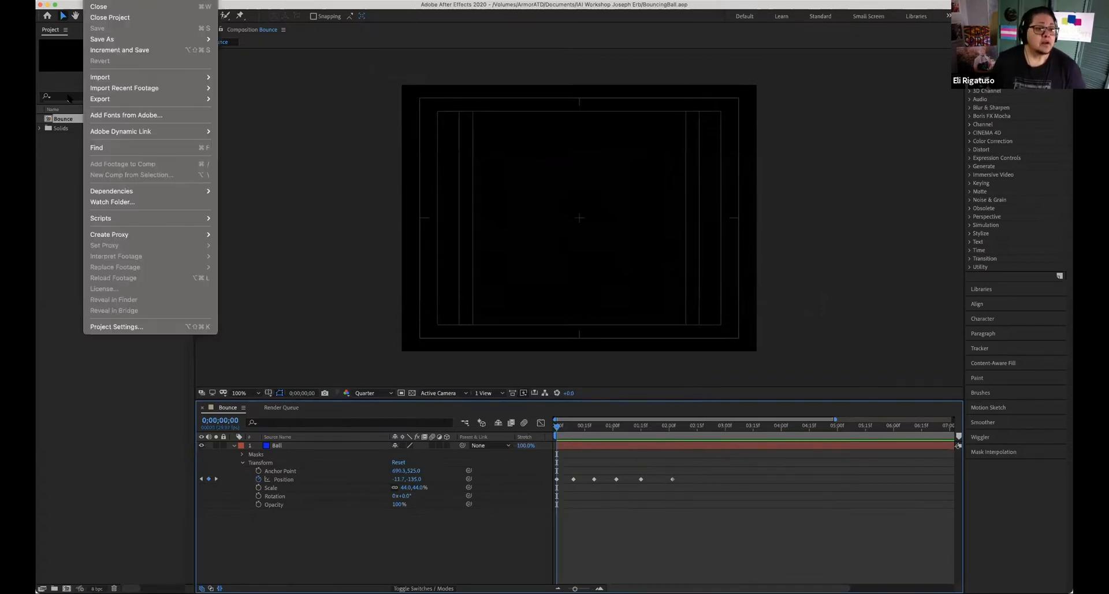
mouse_move(110, 1)
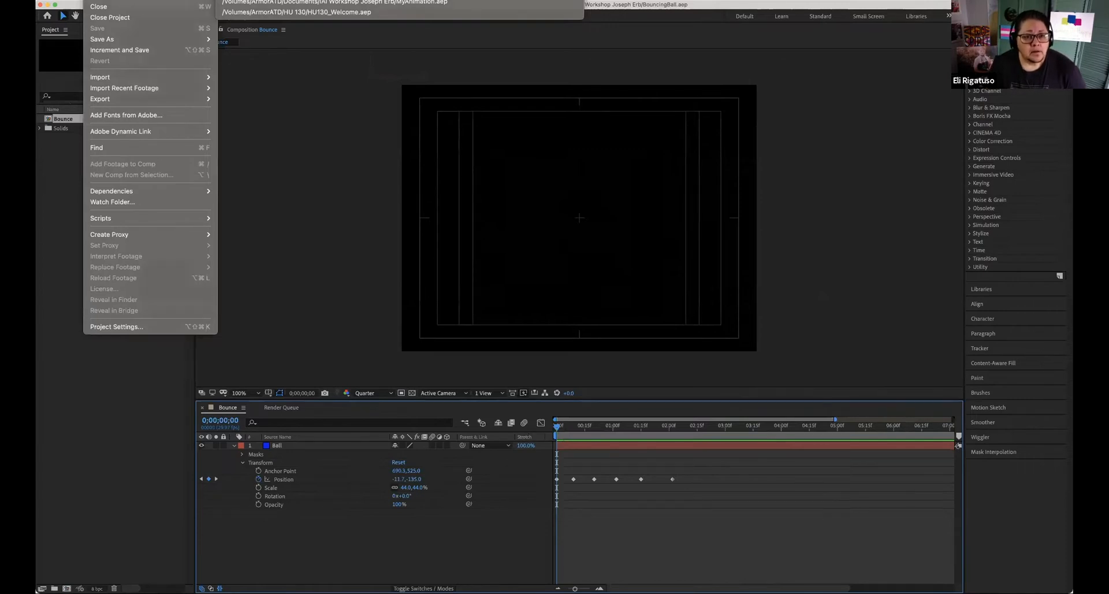
click(335, 1)
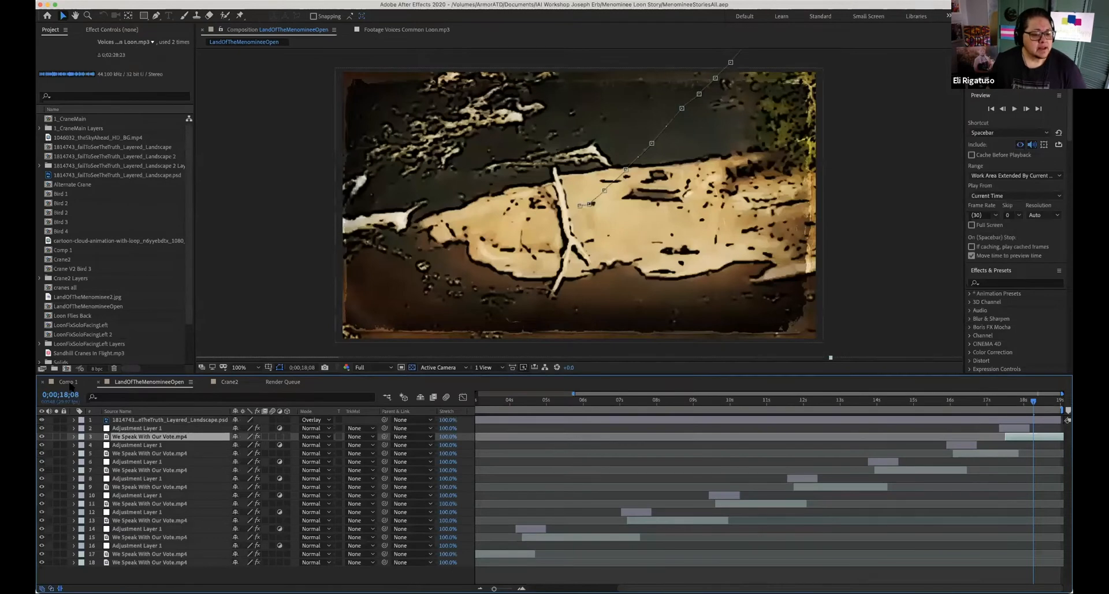
- Show the Comp 1 composition and scrub through its opening seconds to view the flying crane animation
click(71, 383)
key(space)
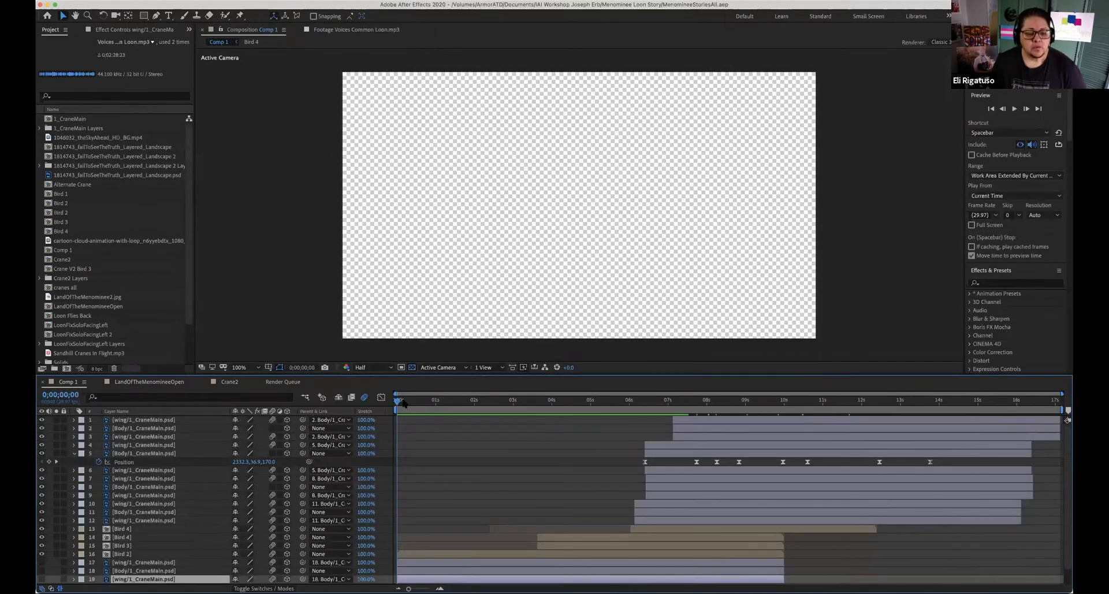
drag(440, 404, 553, 442)
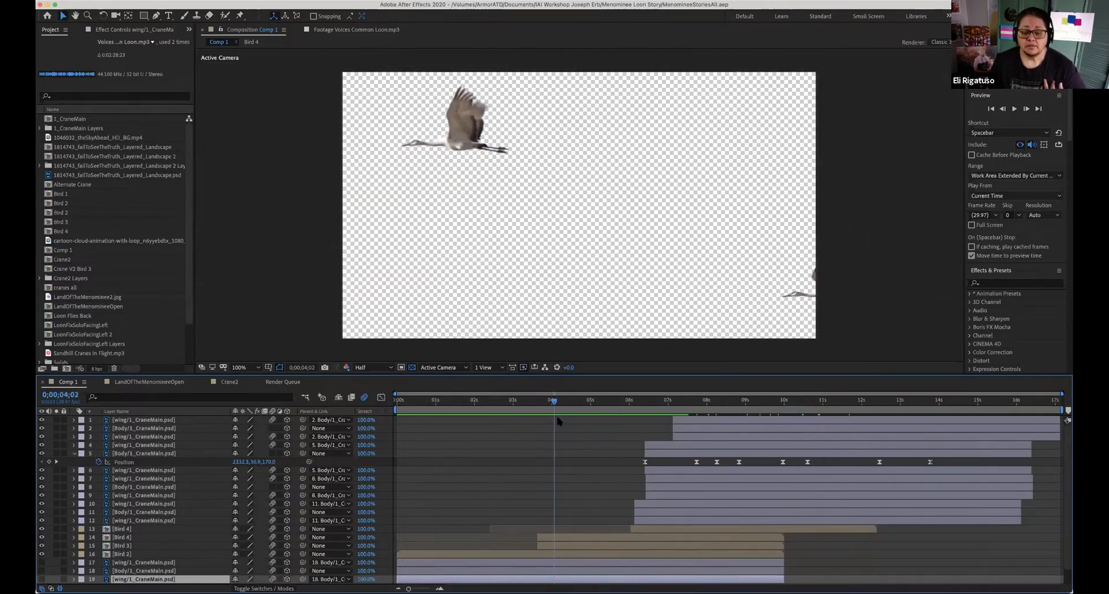
drag(552, 403, 444, 433)
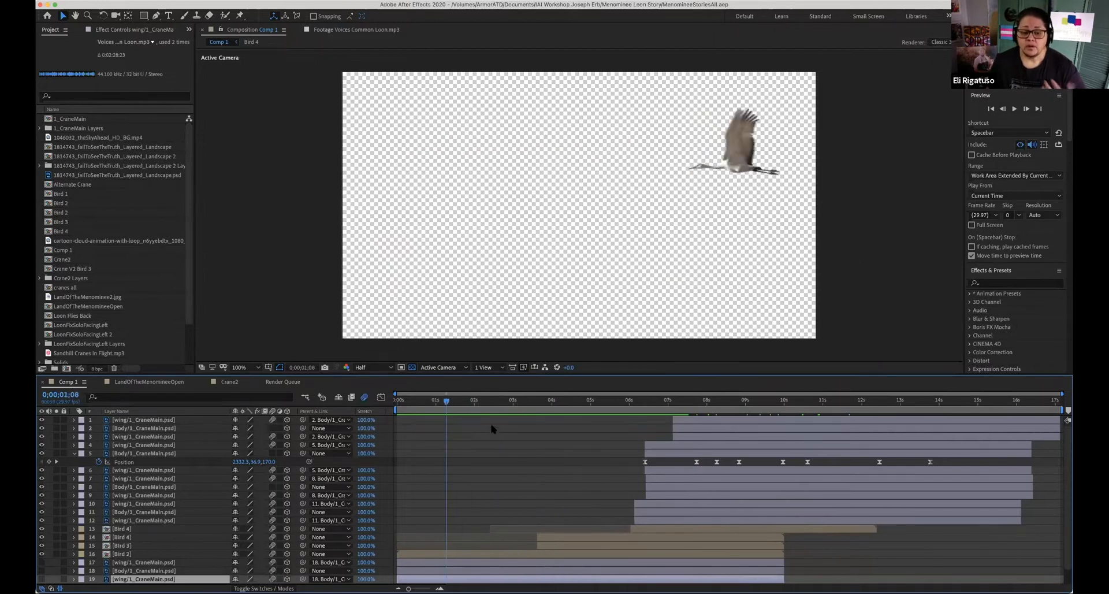
- Show the Crane2 composition, preview the flock over the sunset landscape, and return the playhead to the first frame
click(217, 385)
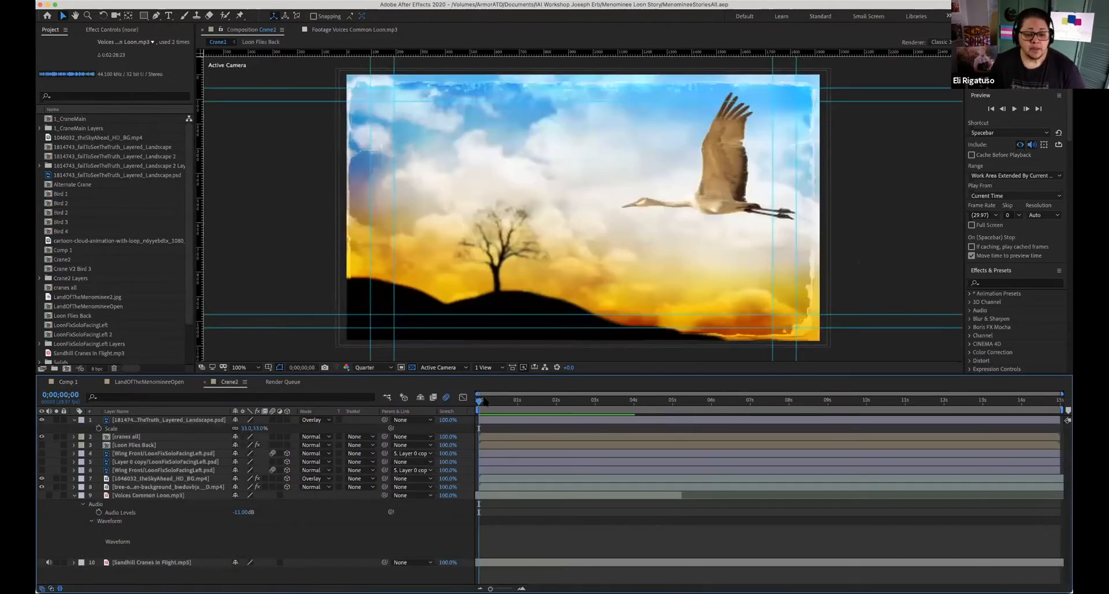
mouse_move(491, 403)
mouse_down()
mouse_move(622, 410)
mouse_move(477, 411)
mouse_up()
key(space)
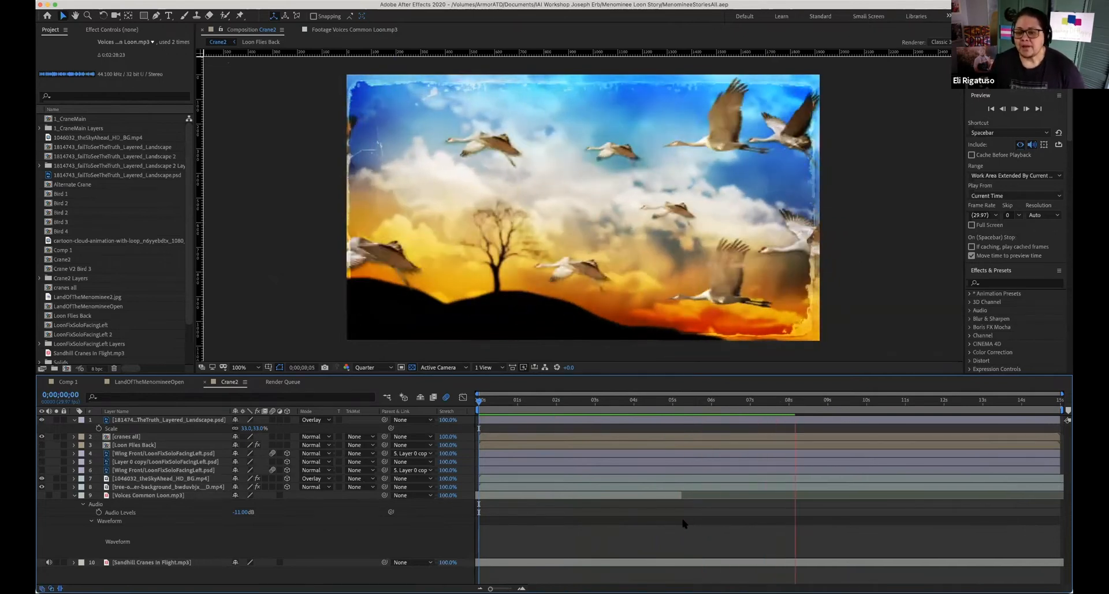
key(space)
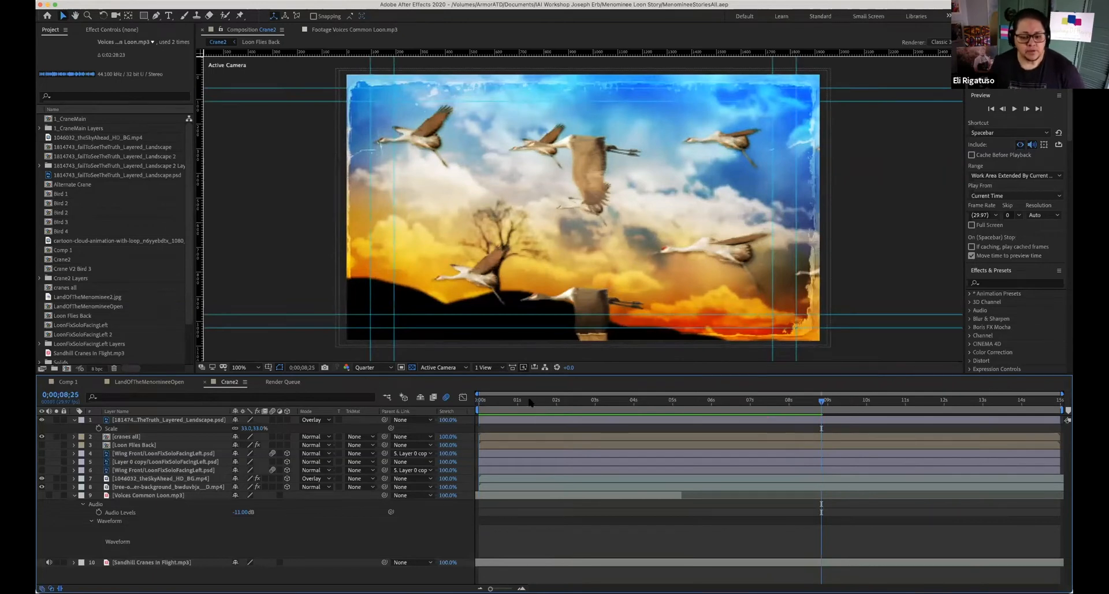
click(480, 399)
key(space)
drag(481, 401, 451, 403)
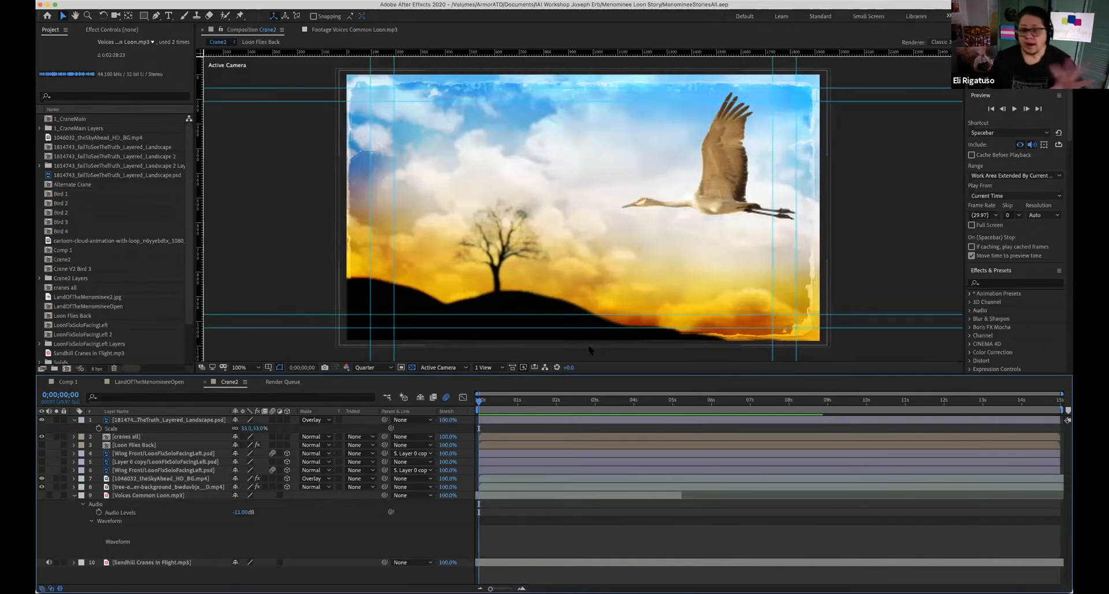
- Open the BouncingBall.aep project from the workshop folder one level above Menominee Loon Story
click(94, 0)
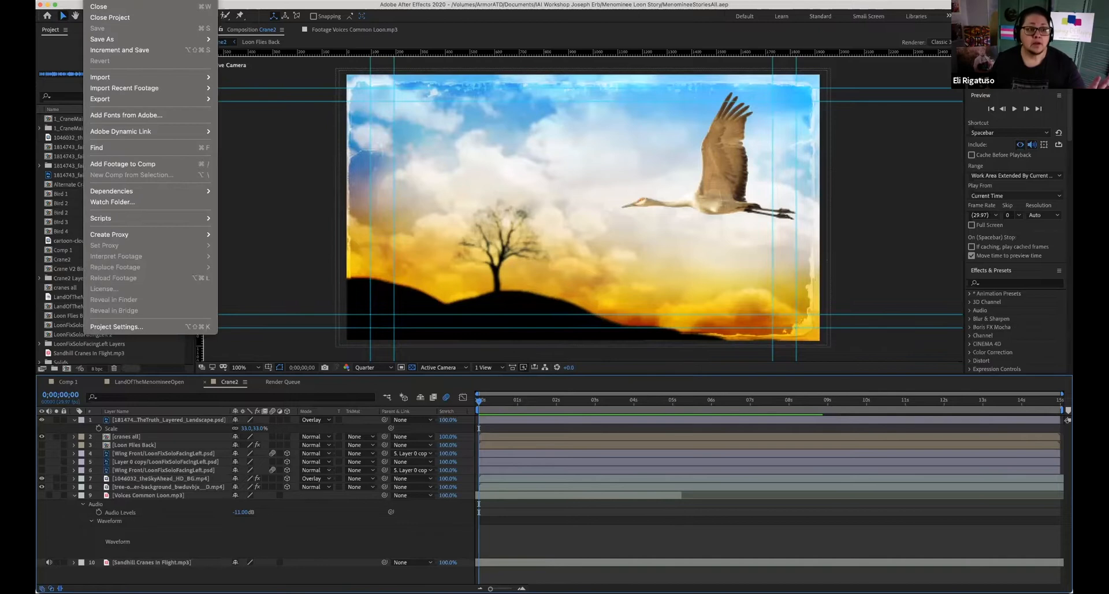
mouse_move(116, 0)
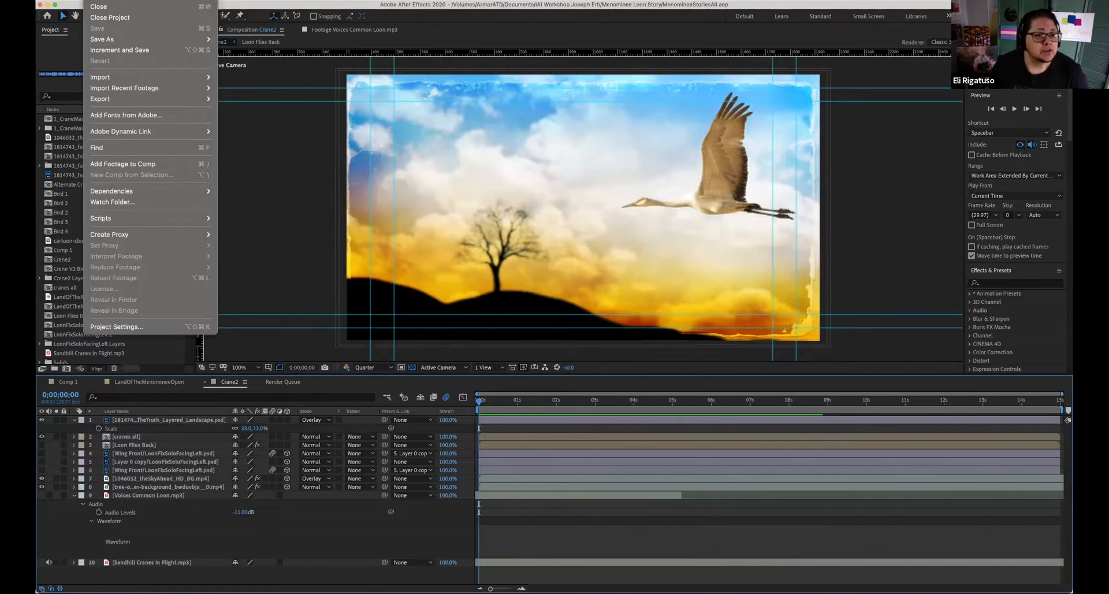
click(115, 0)
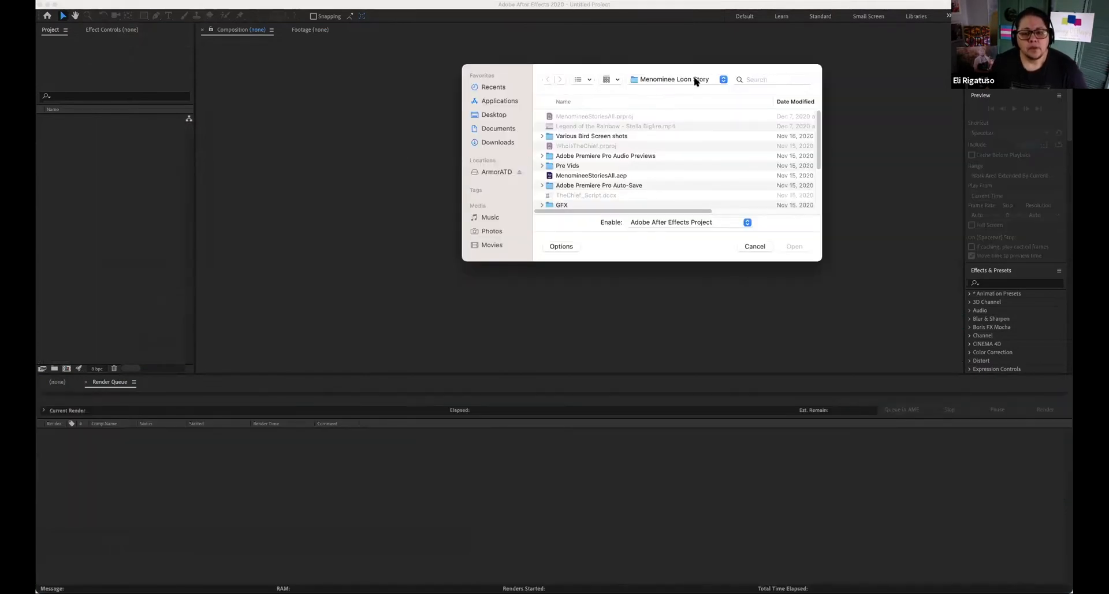
click(694, 93)
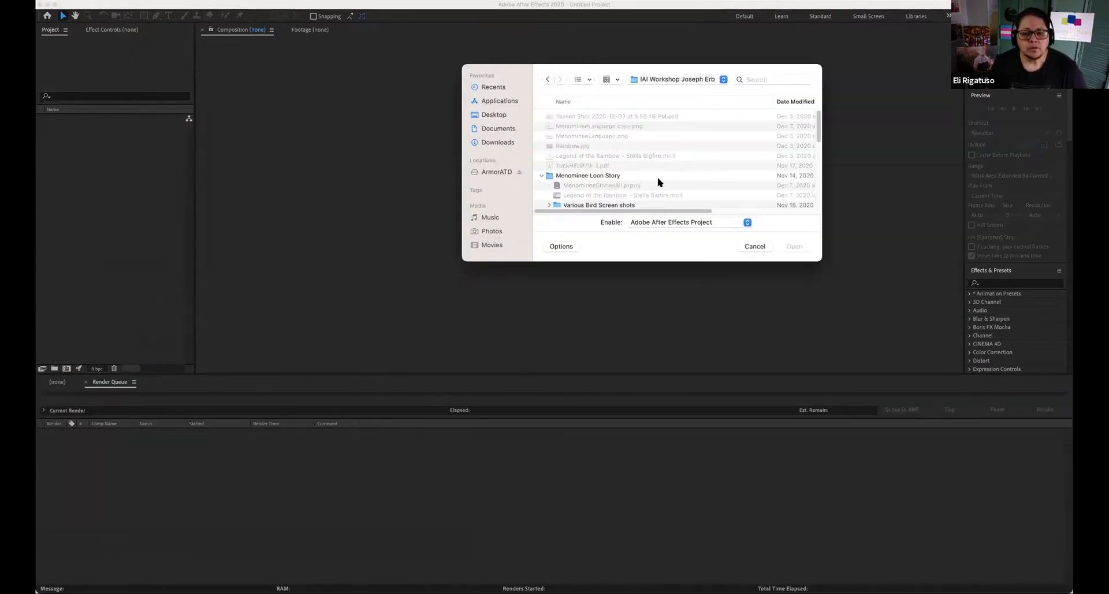
scroll(619, 184, down, 4)
scroll(590, 140, up, 2)
scroll(589, 139, down, 2)
scroll(590, 140, down, 5)
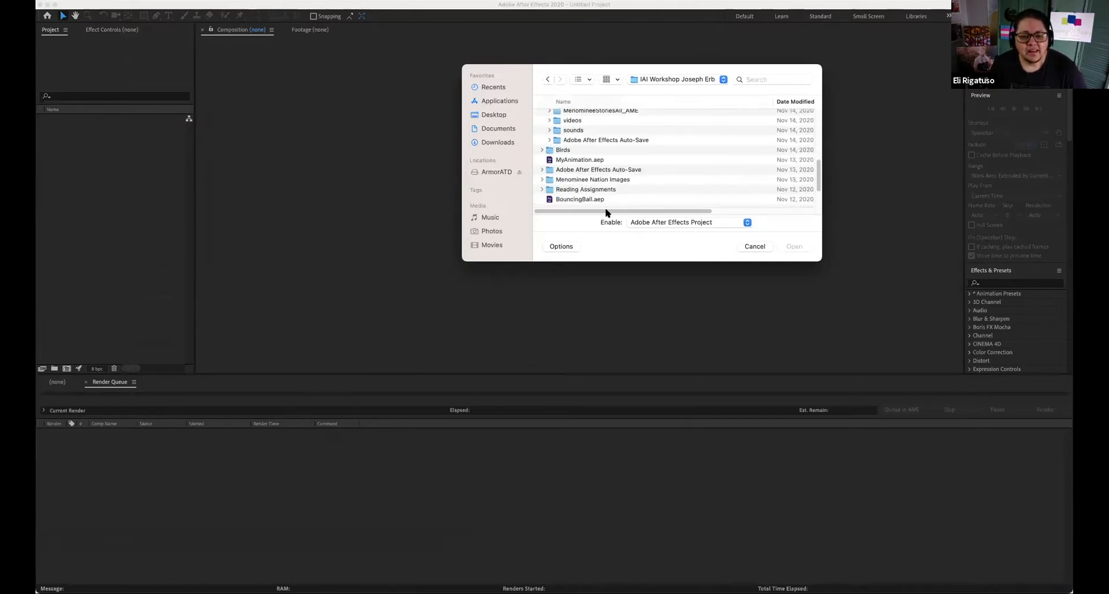
click(572, 199)
double_click(572, 199)
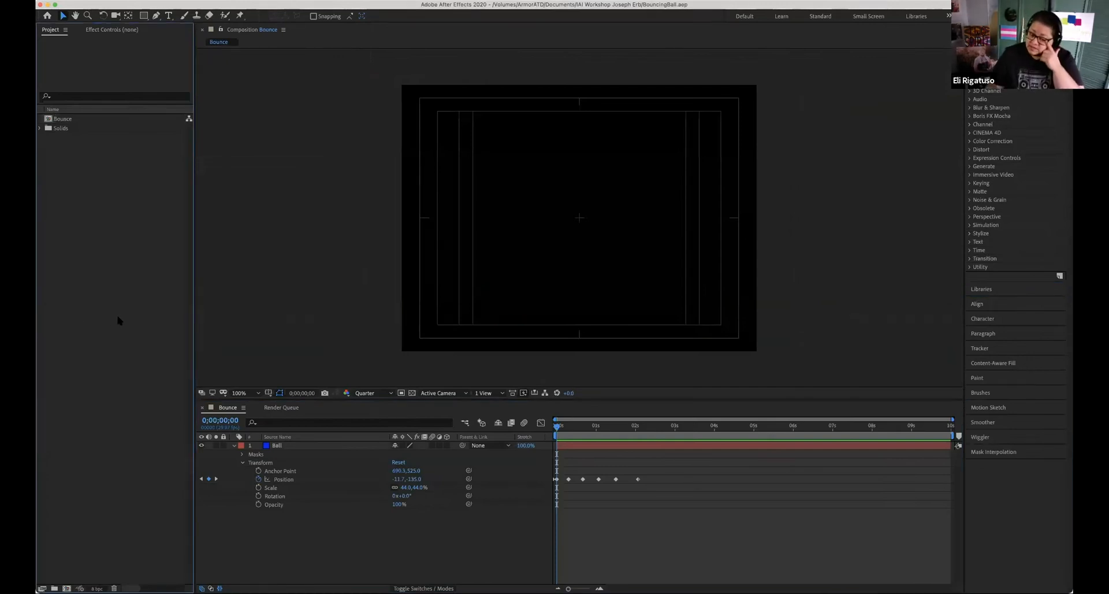
- Examine the project's Bounce composition and the Ball solid inside the Solids folder, leaving the folder collapsed
click(67, 120)
click(113, 174)
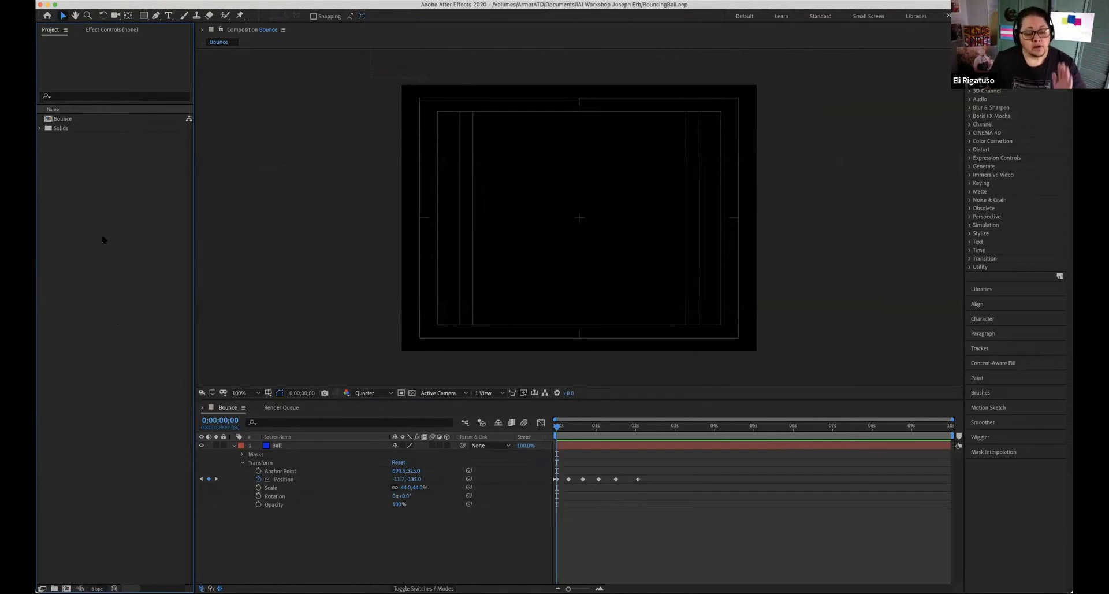
click(39, 130)
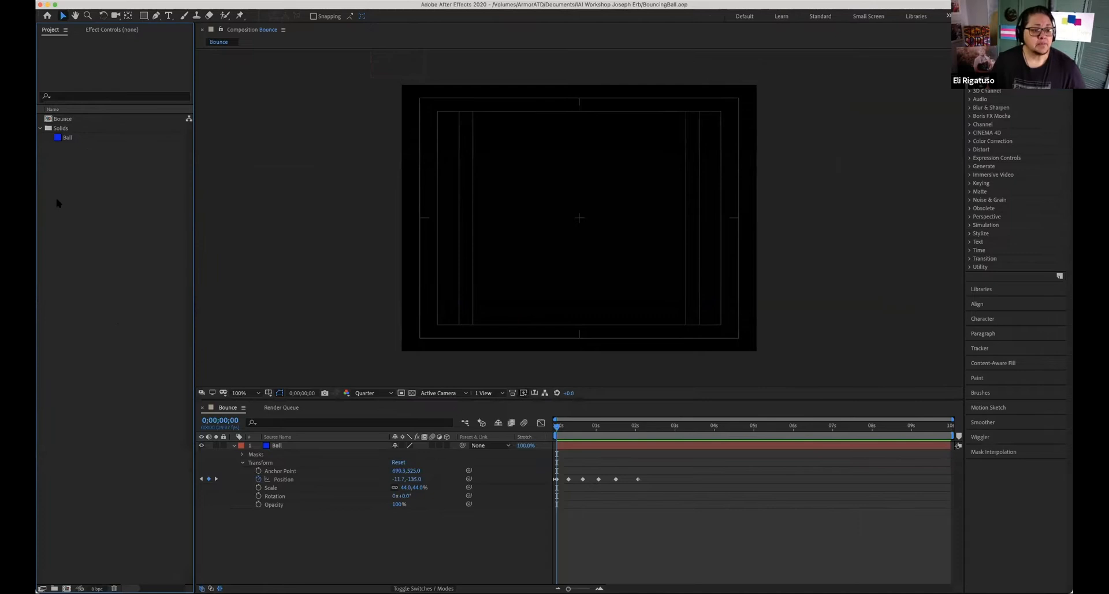
click(80, 141)
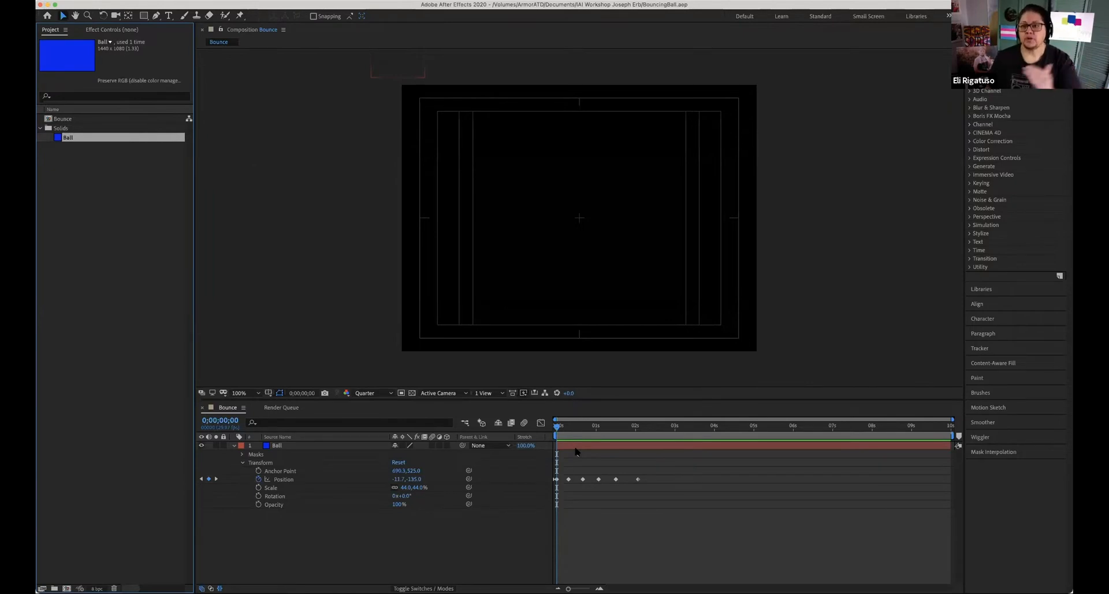
click(85, 271)
click(41, 128)
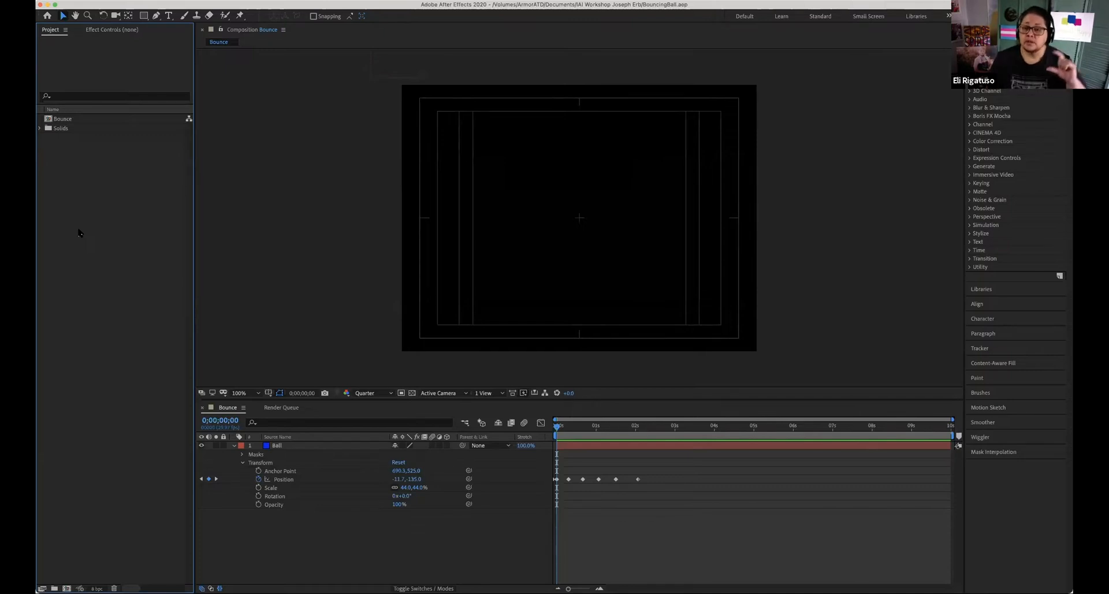
click(57, 0)
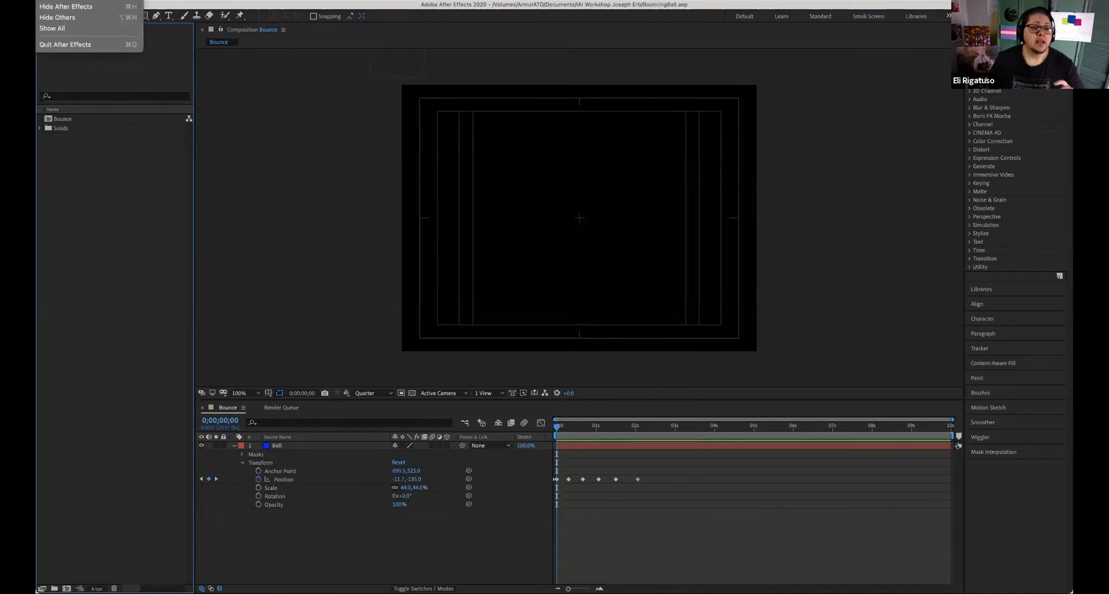
key(Escape)
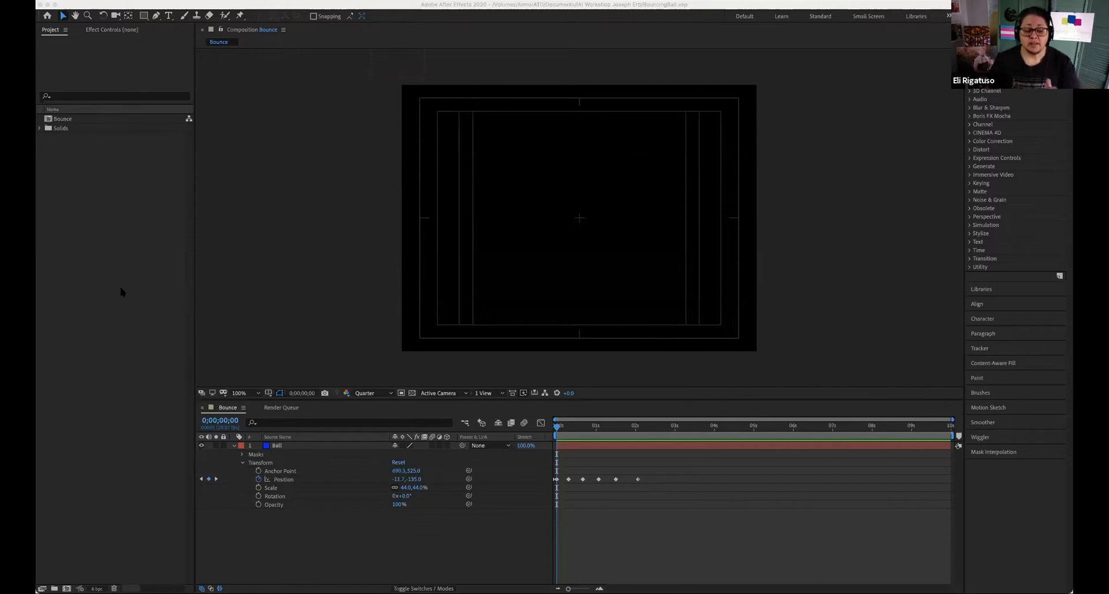
- Scrub the Bounce composition from the first frame to 0;00;01;01 to view the ball in motion
click(556, 430)
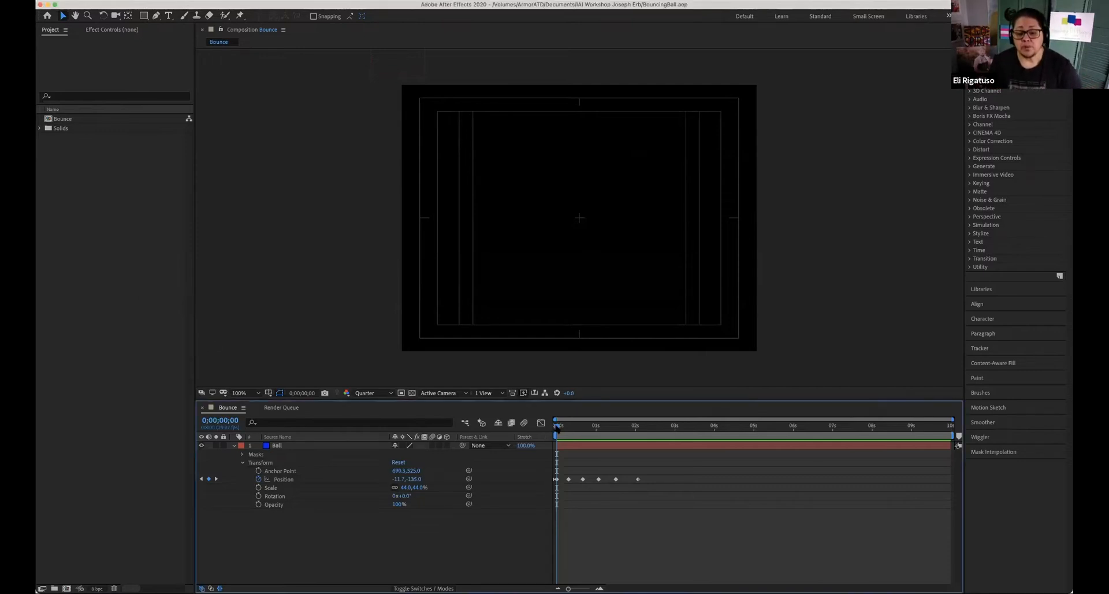
drag(569, 430, 599, 432)
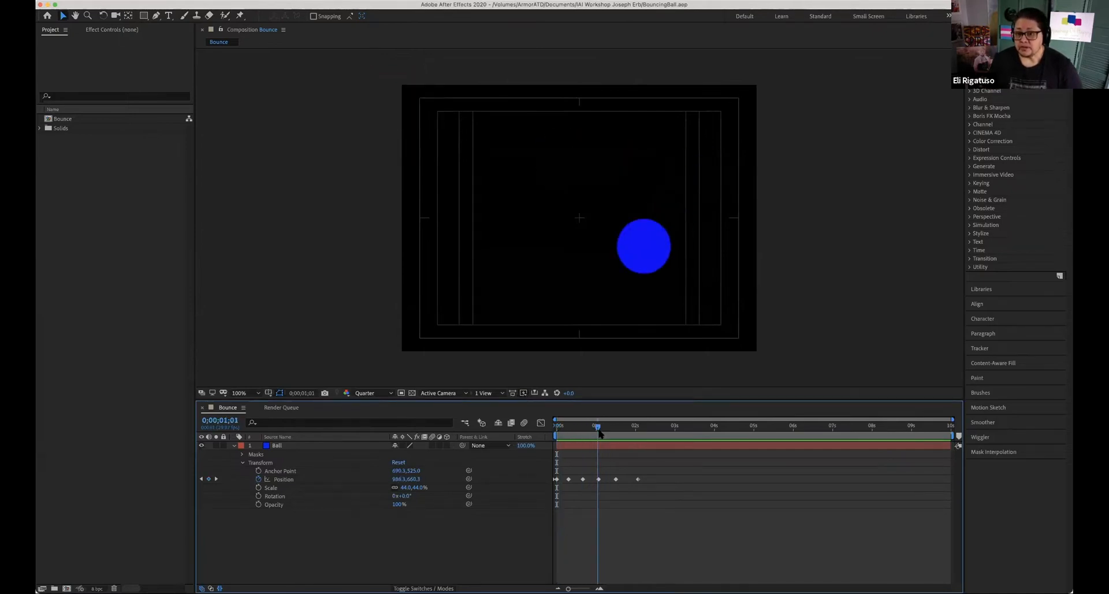
click(596, 267)
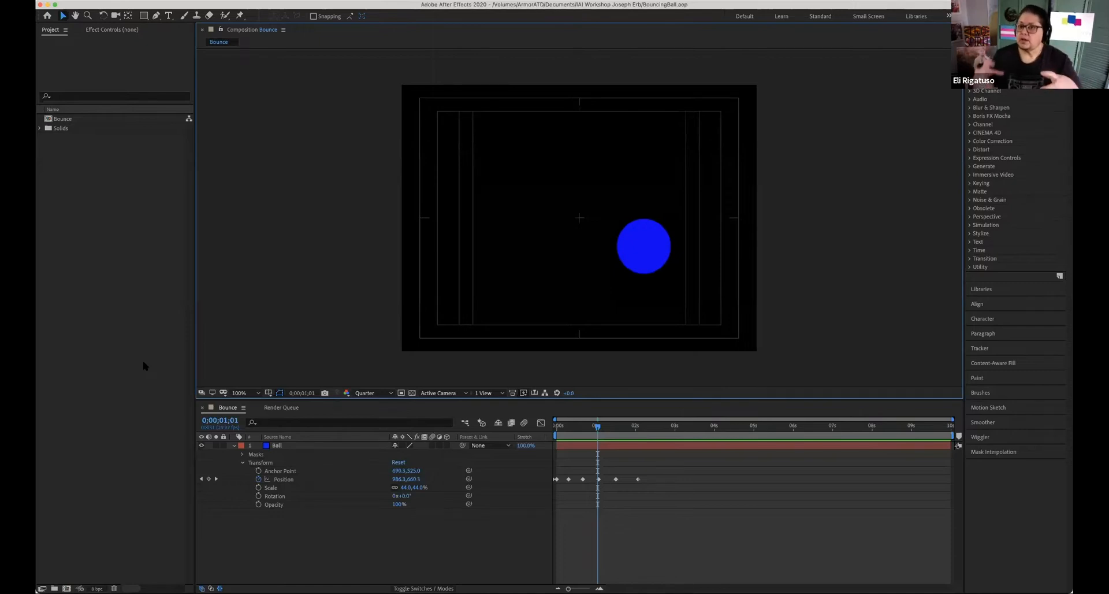
click(601, 448)
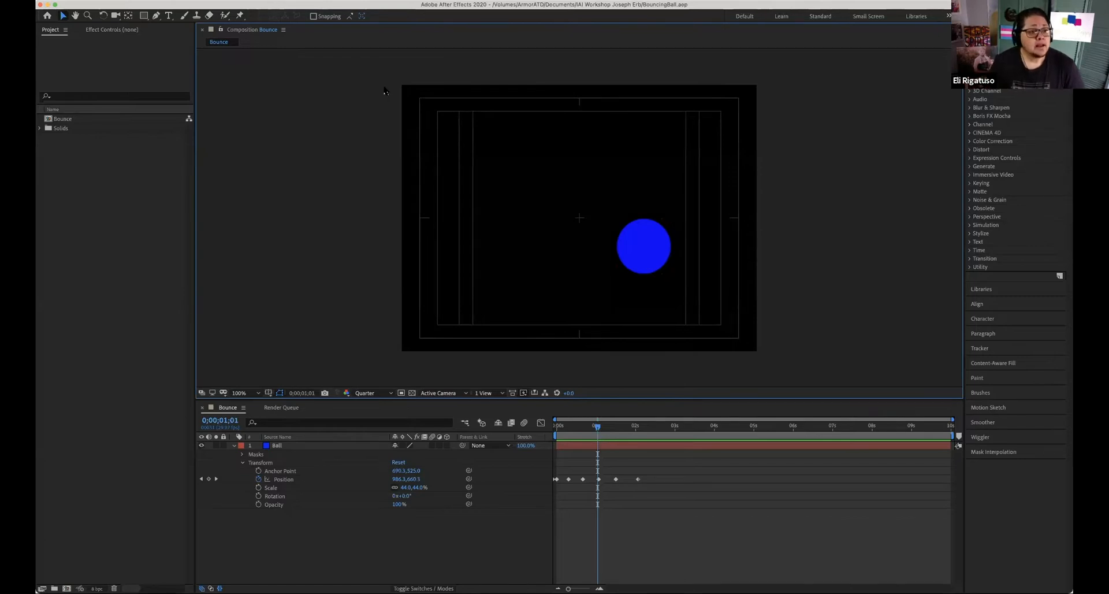
- Open the recent project HU130_Welcome.aep
click(93, 0)
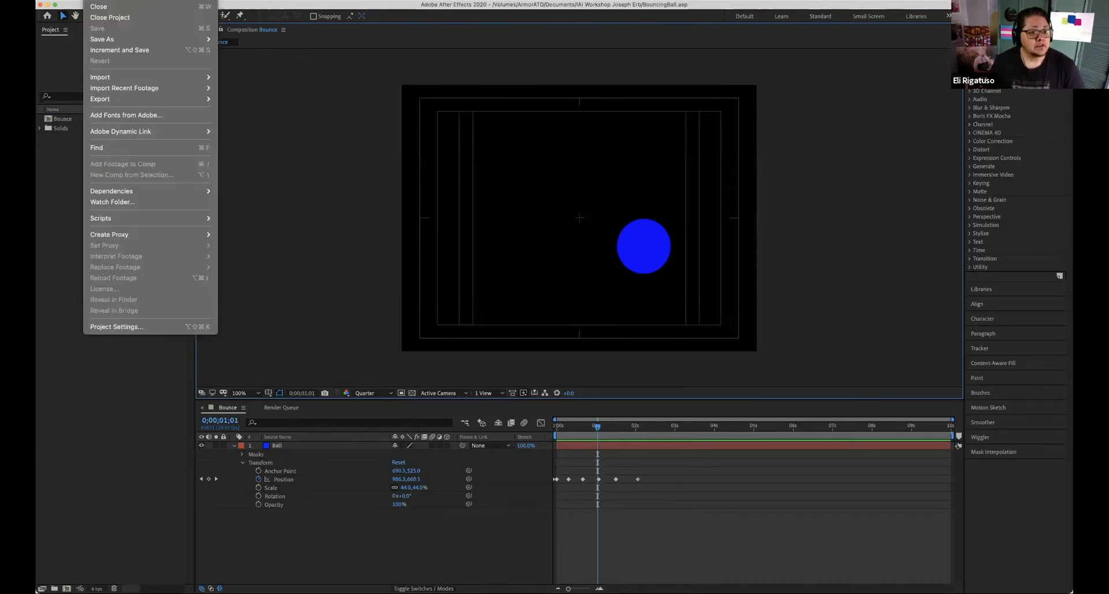
mouse_move(110, 1)
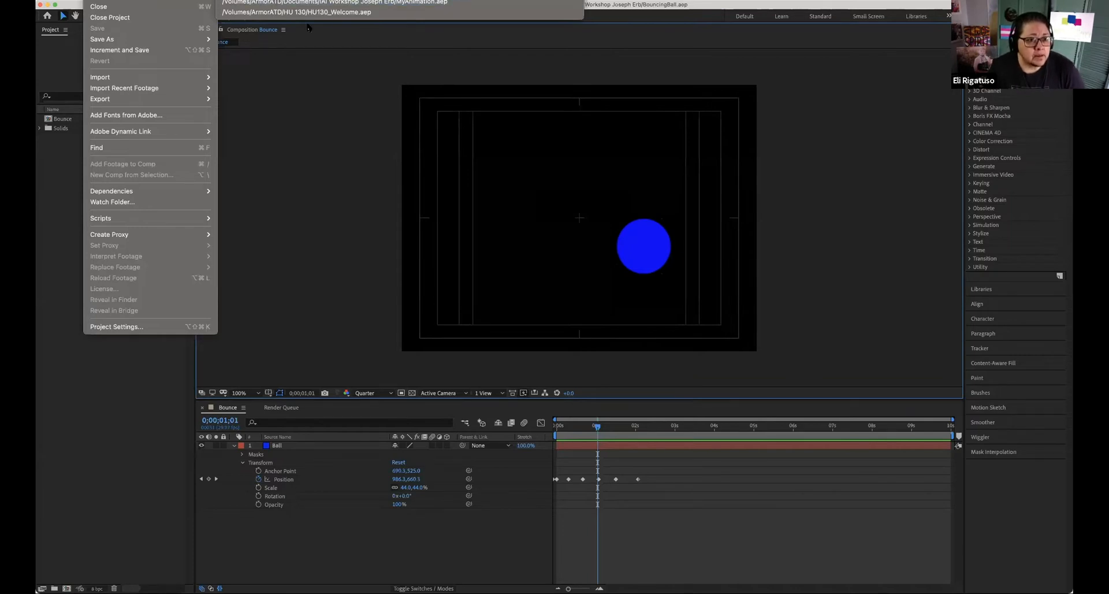
click(336, 15)
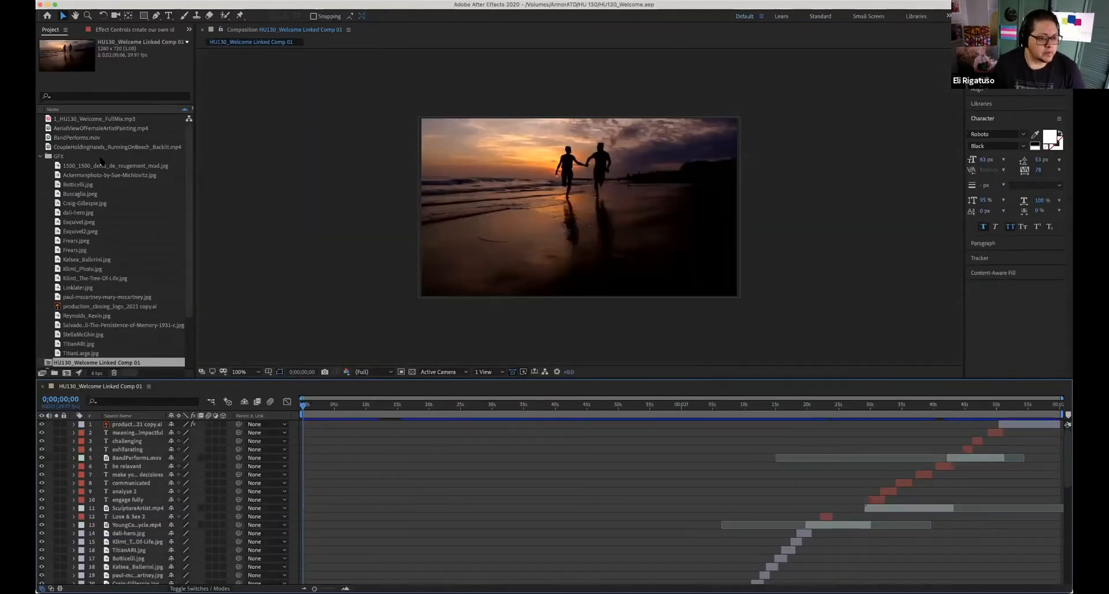
- Scrub through the HU130_Welcome Linked Comp 01 timeline, return to the first frame, and review the lower layers in the stack
drag(316, 408, 413, 408)
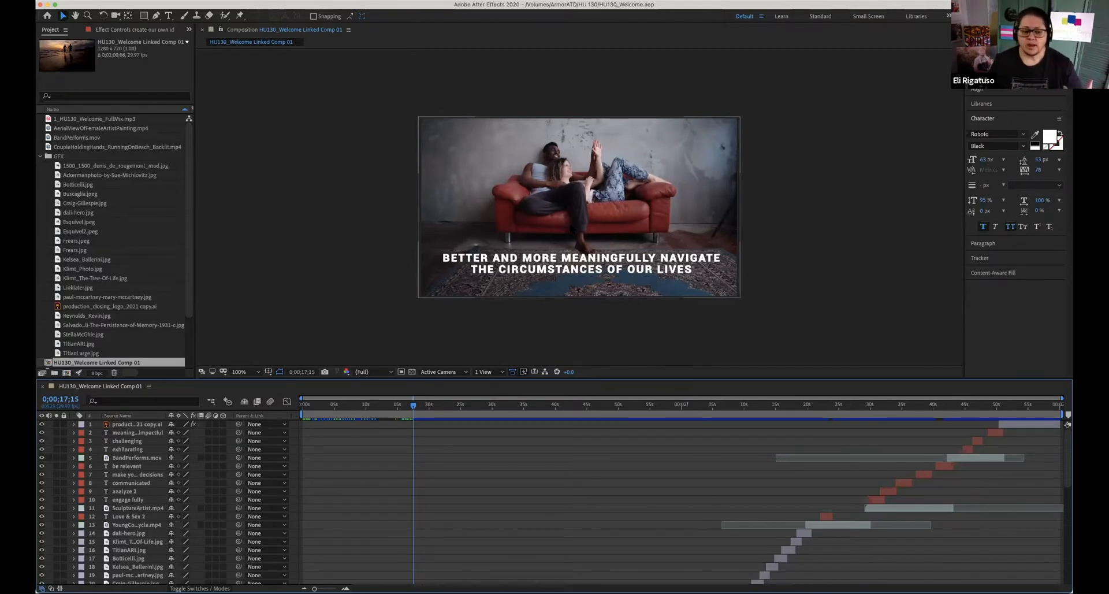
drag(414, 406, 864, 405)
mouse_move(930, 401)
mouse_down()
mouse_move(1034, 403)
mouse_move(553, 442)
mouse_move(750, 437)
mouse_move(339, 440)
mouse_up()
scroll(346, 442, down, 10)
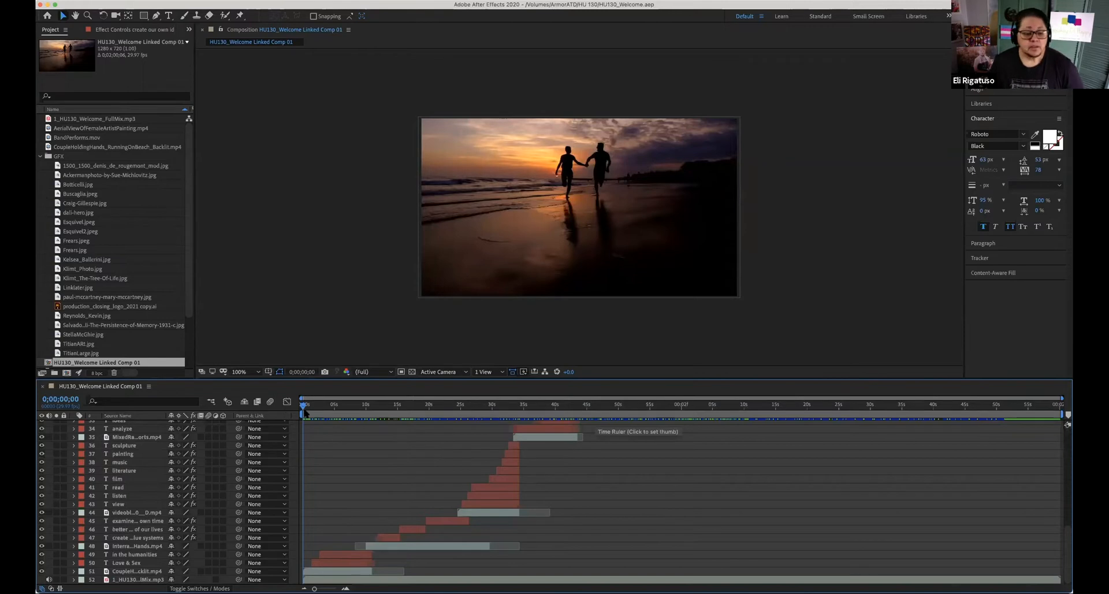
- Move the timeline to 0;00;04;00 and select the Love & Sex text layer to examine the title and its available layer options
drag(303, 406, 327, 408)
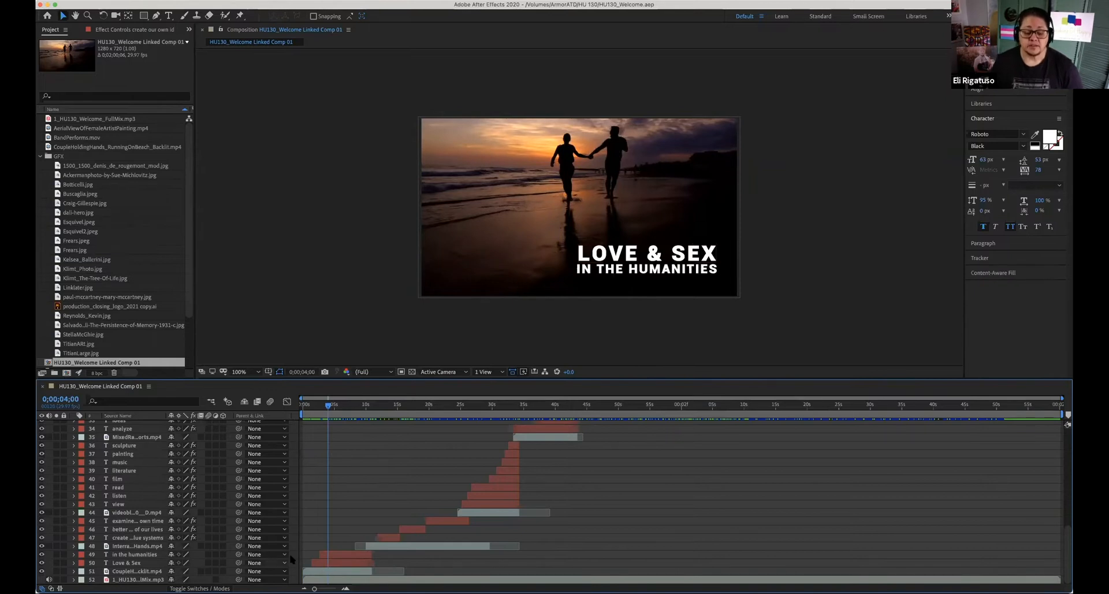
click(343, 562)
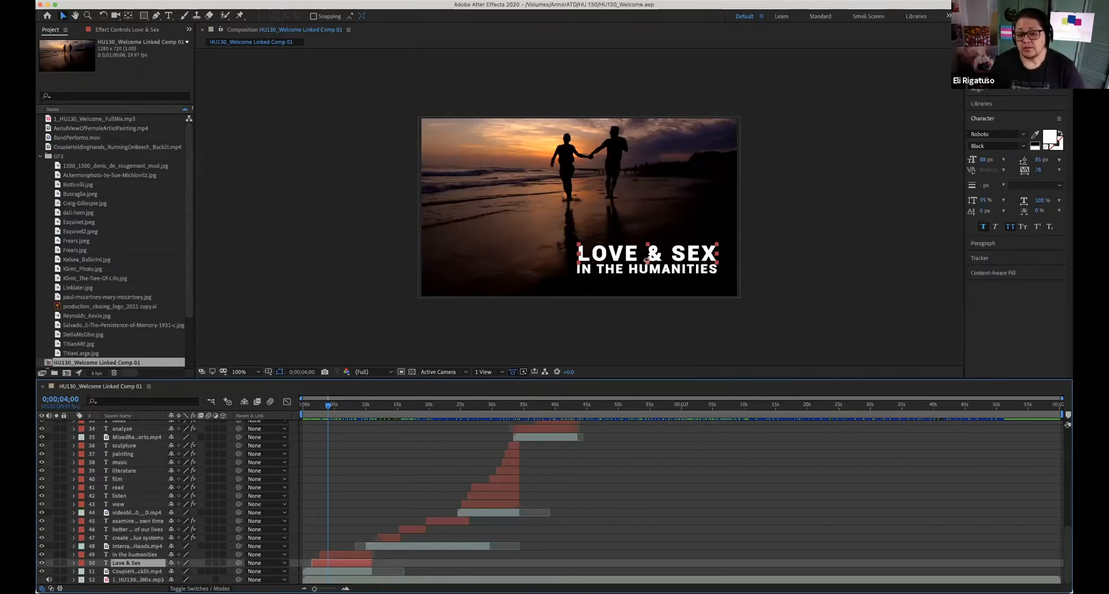
right_click(645, 254)
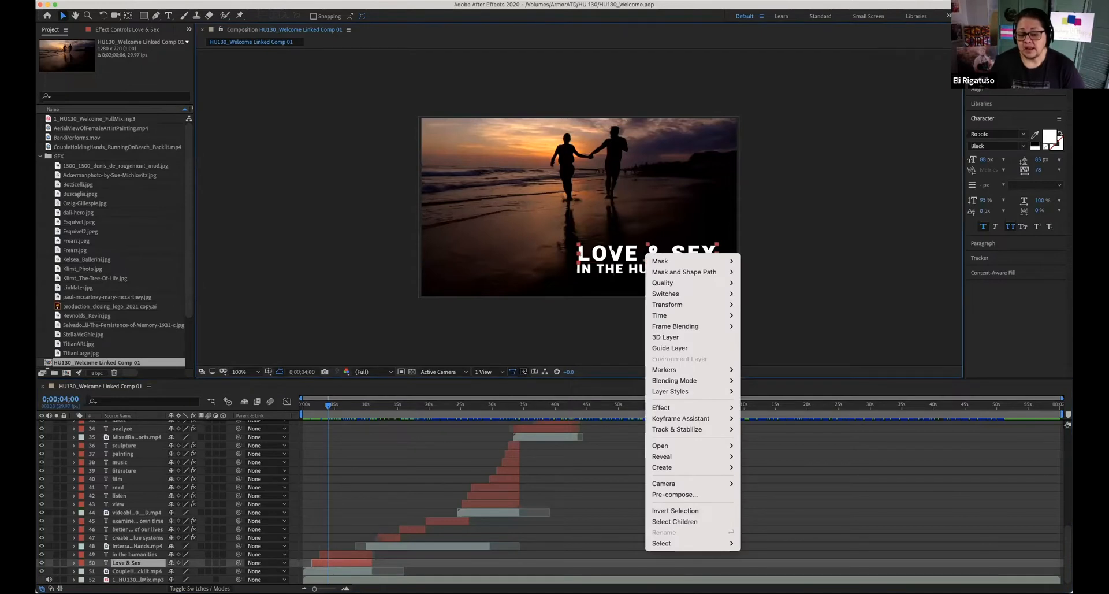
click(606, 337)
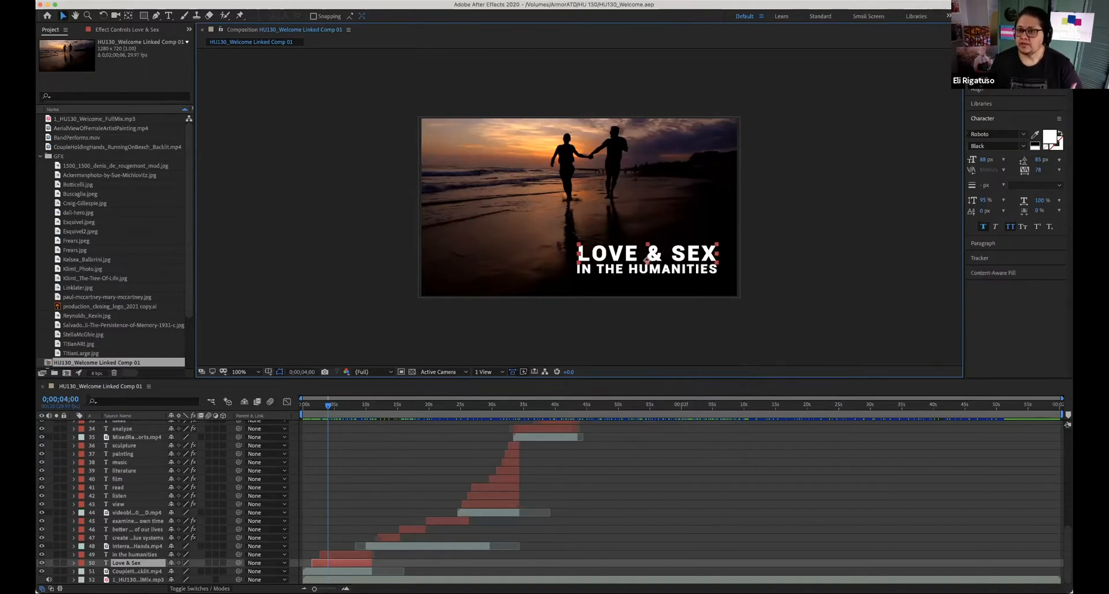
- Open the recent project BouncingBall.aep
click(93, 0)
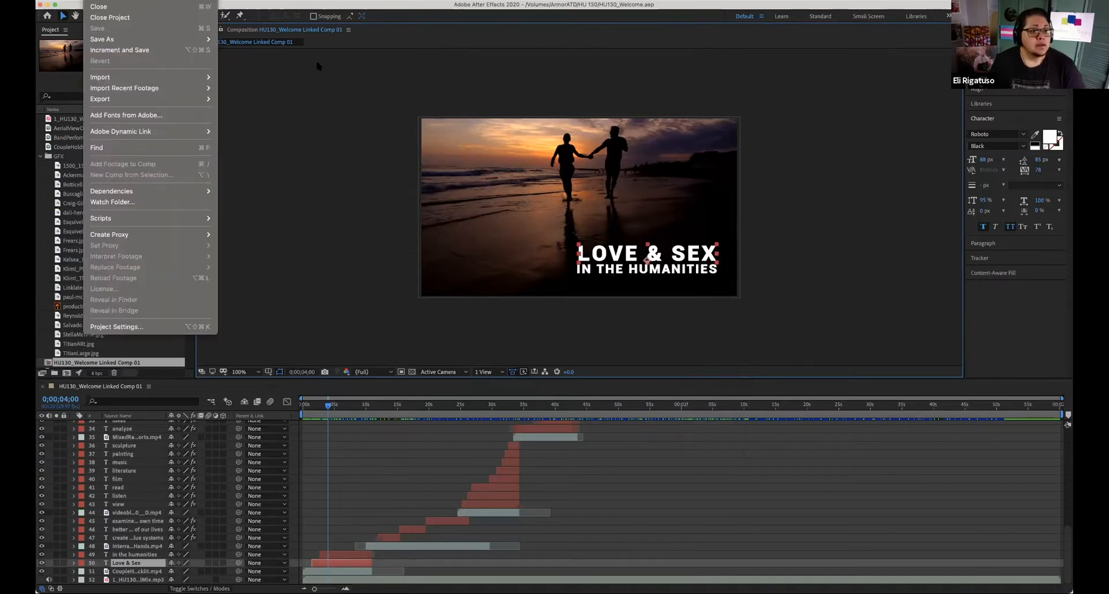
mouse_move(116, 1)
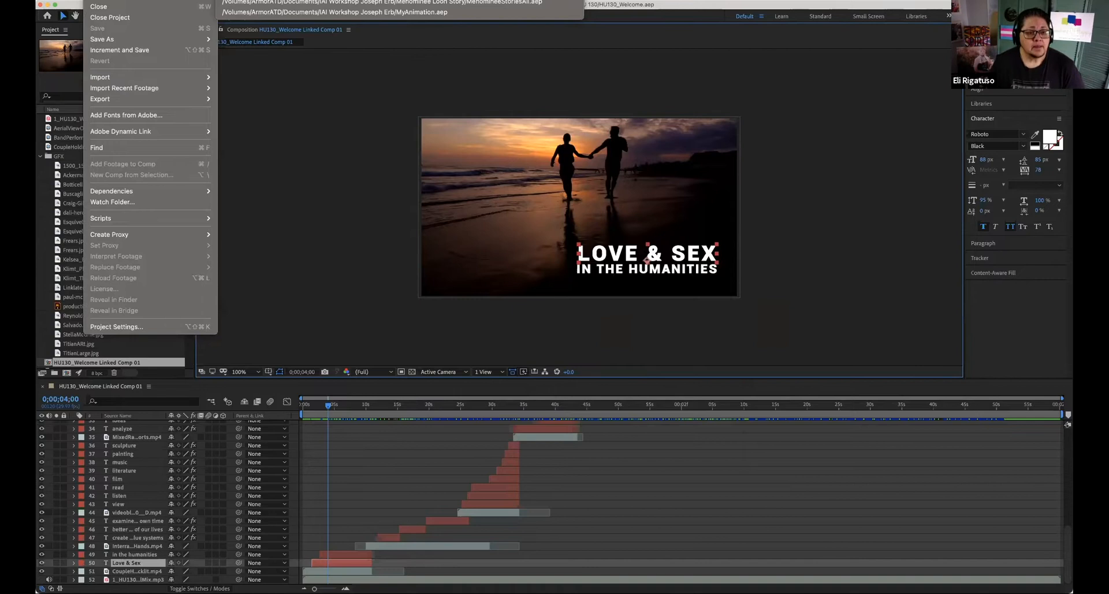
click(335, 1)
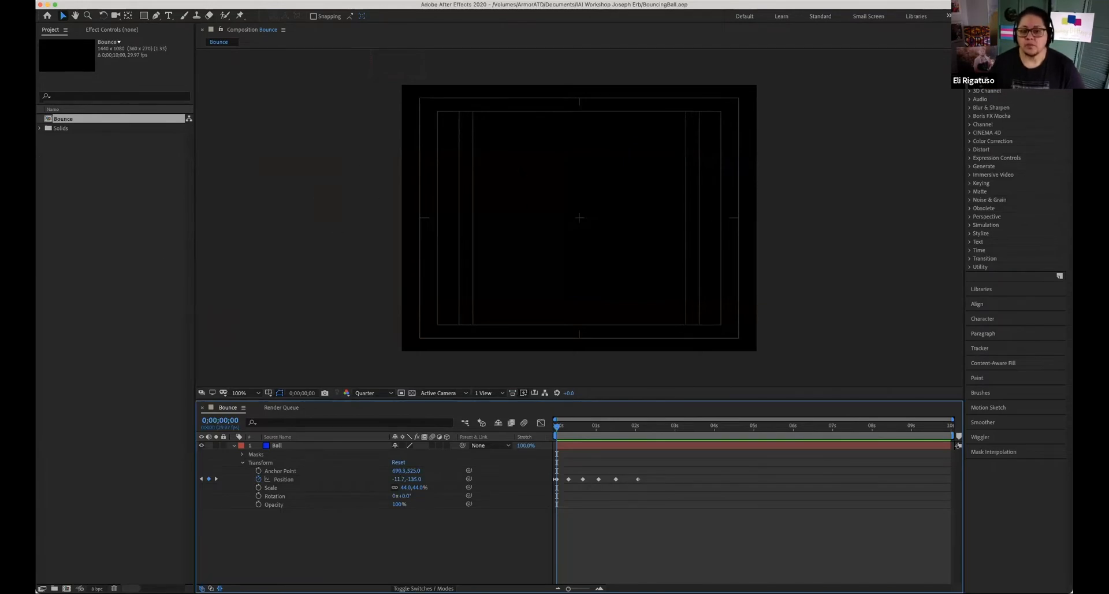
- Scrub the Bounce composition to 0;00;00;08 and back to the first frame, and select the Ball layer to view its motion path
drag(557, 426, 567, 426)
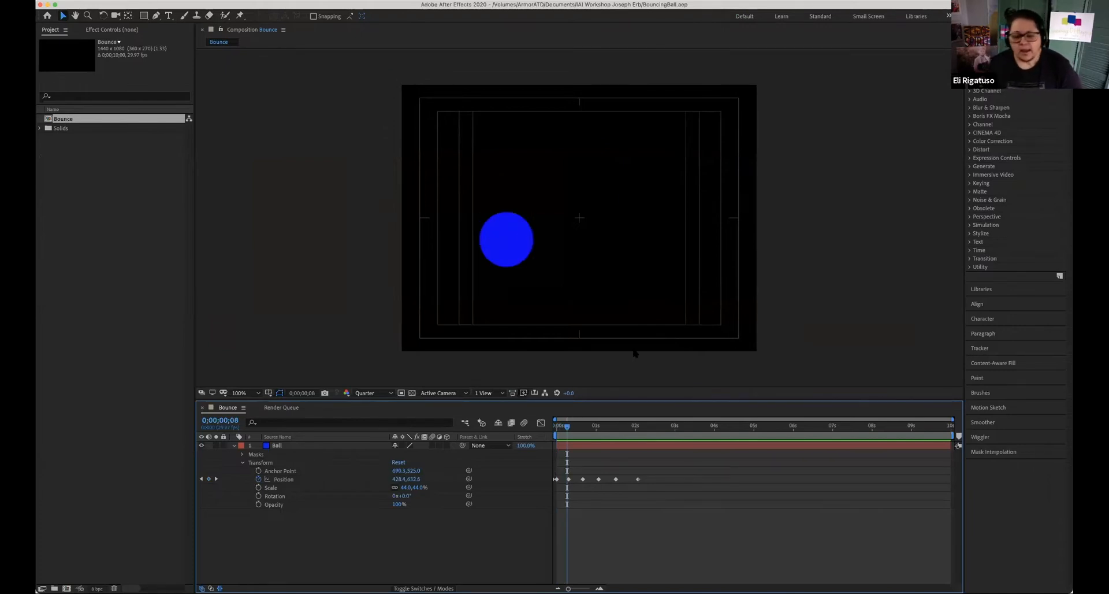
drag(567, 426, 543, 439)
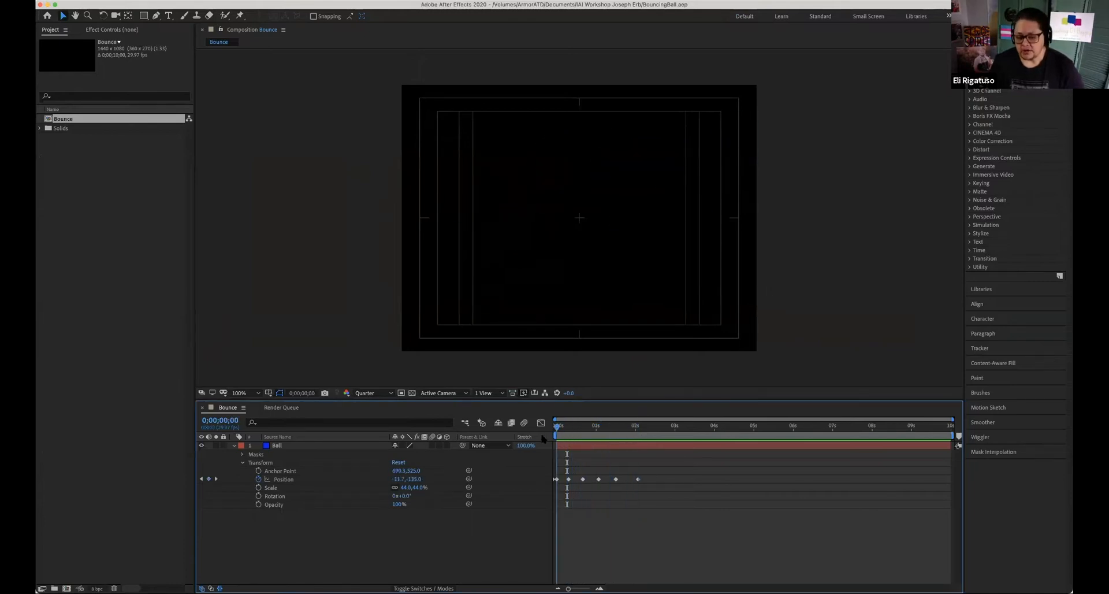
double_click(610, 446)
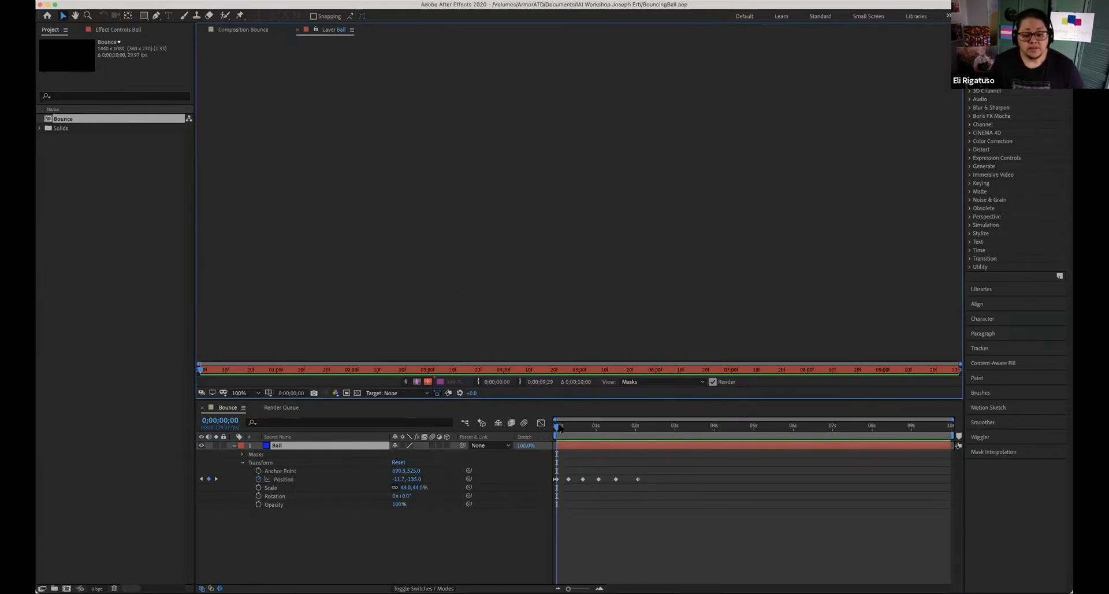
mouse_move(559, 427)
mouse_down()
mouse_move(643, 430)
mouse_move(555, 429)
mouse_up()
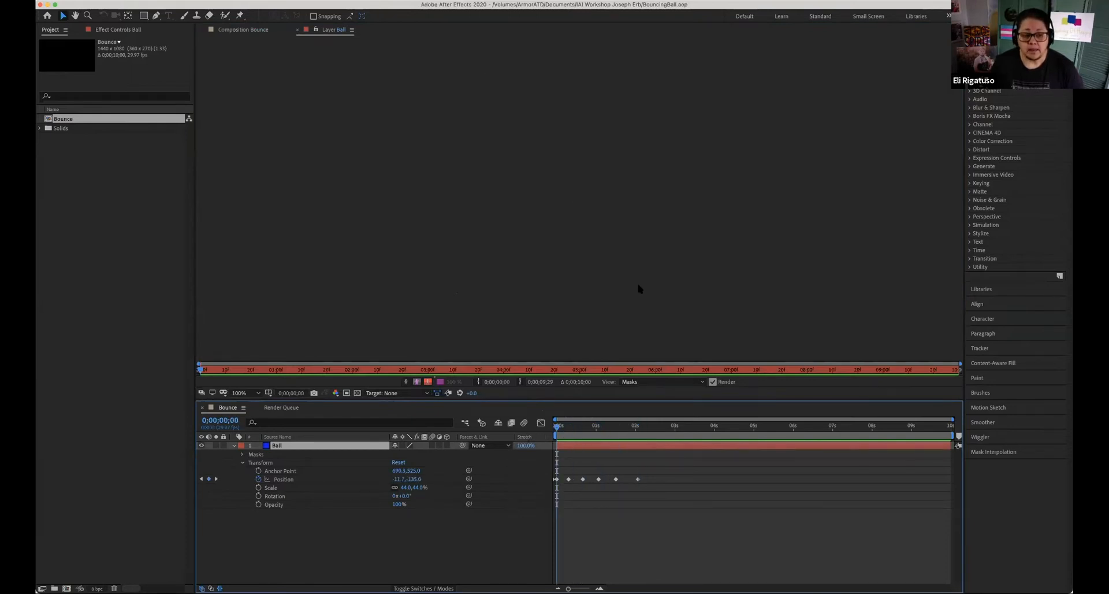
click(297, 30)
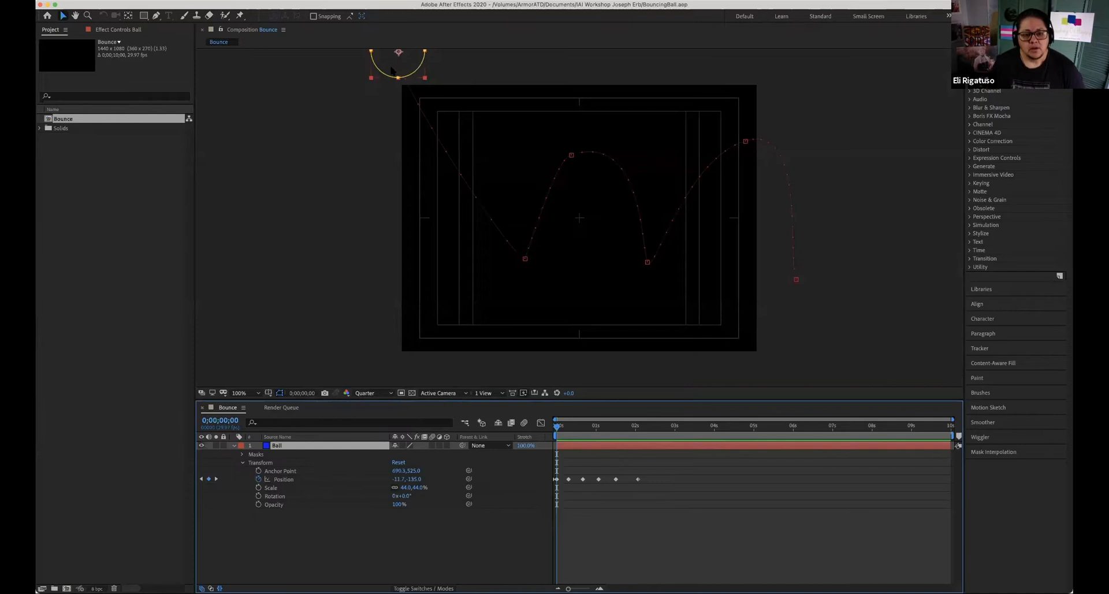
- Try moving the ball outside the frame's left edge at the first frame, and undo the move
drag(392, 70, 348, 106)
drag(324, 172, 347, 163)
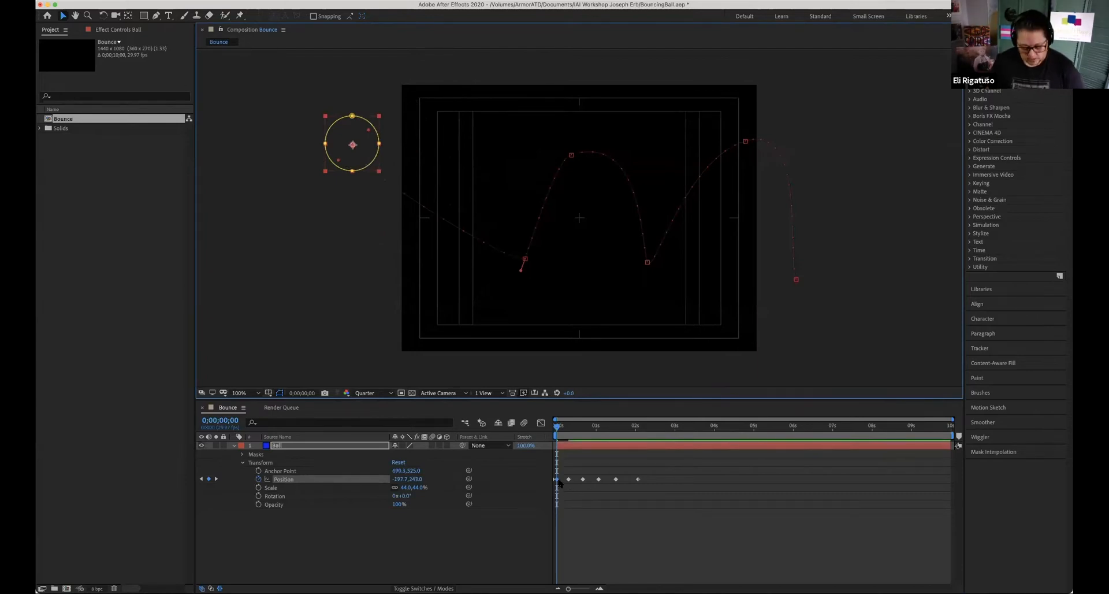
key(super+z)
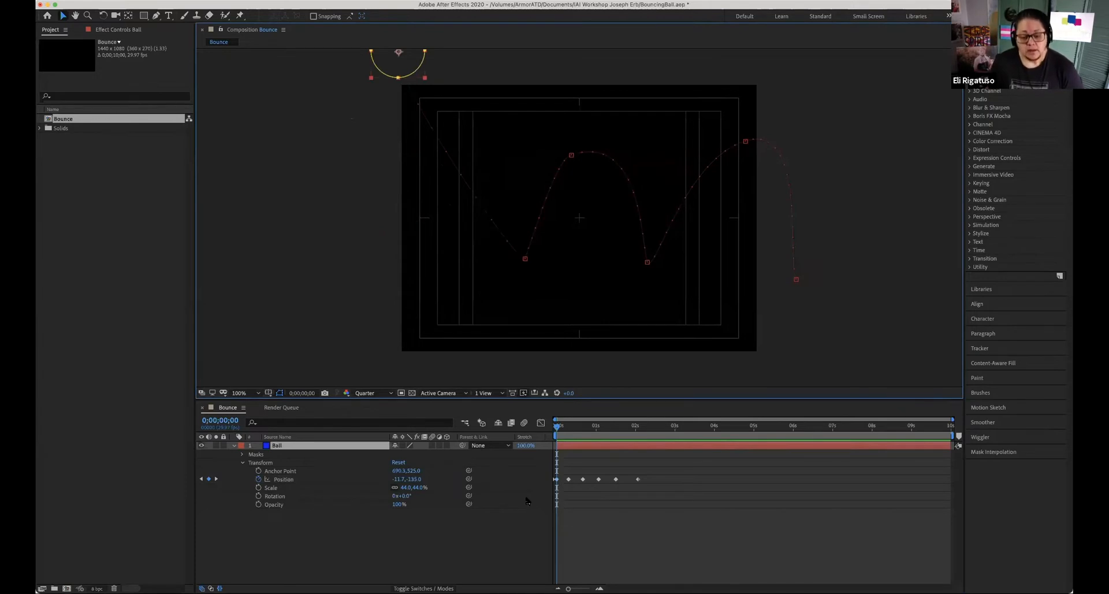
click(614, 523)
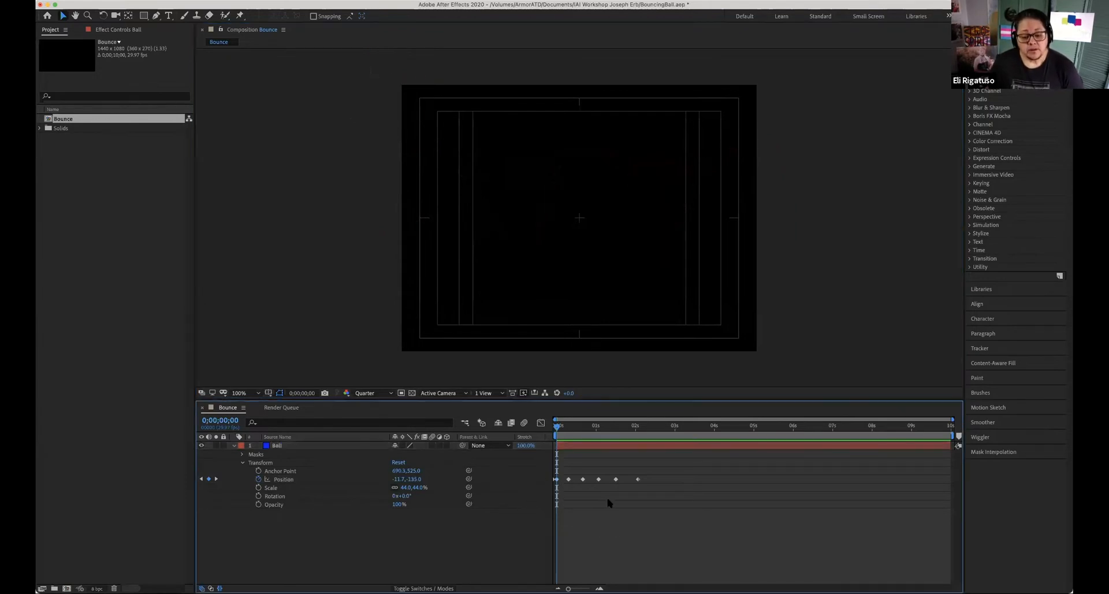
drag(557, 430, 525, 437)
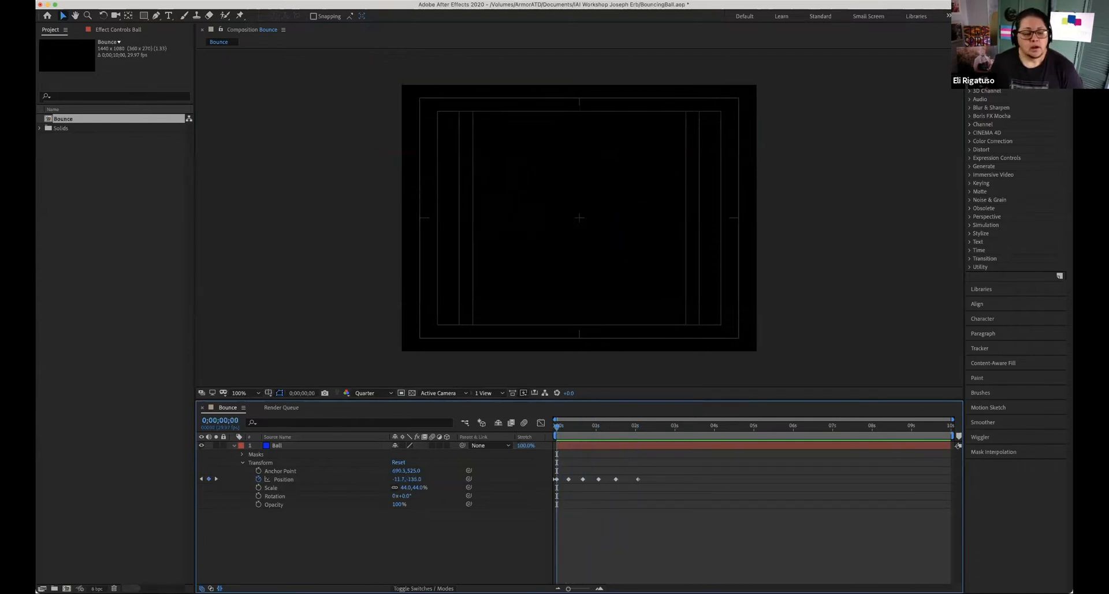
- Select the Ball layer with the Selection tool and examine the two upper keyframes on its motion path
click(92, 250)
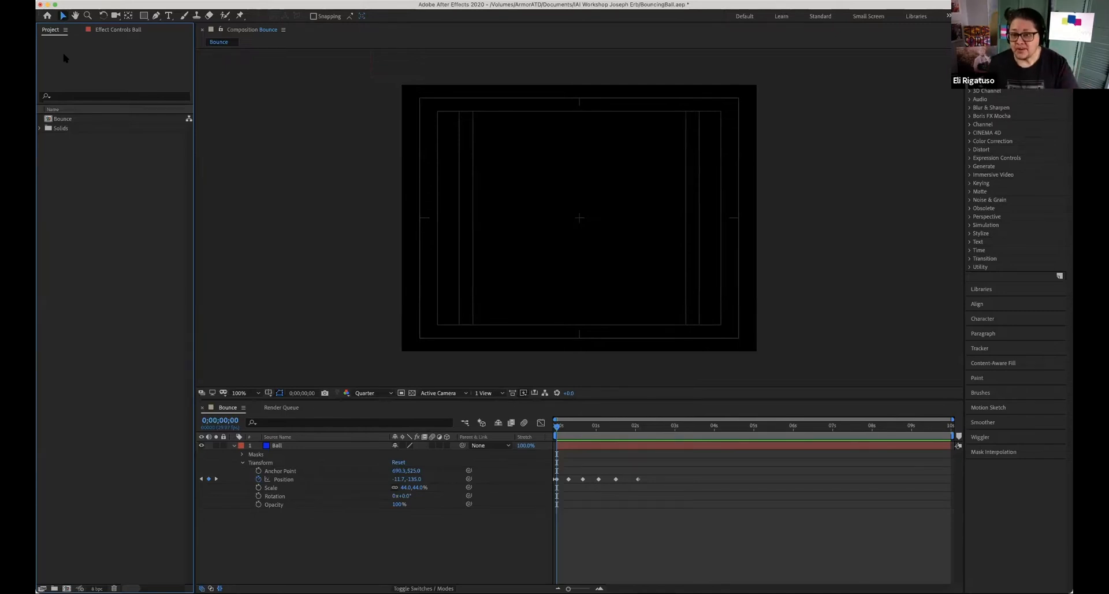
click(64, 16)
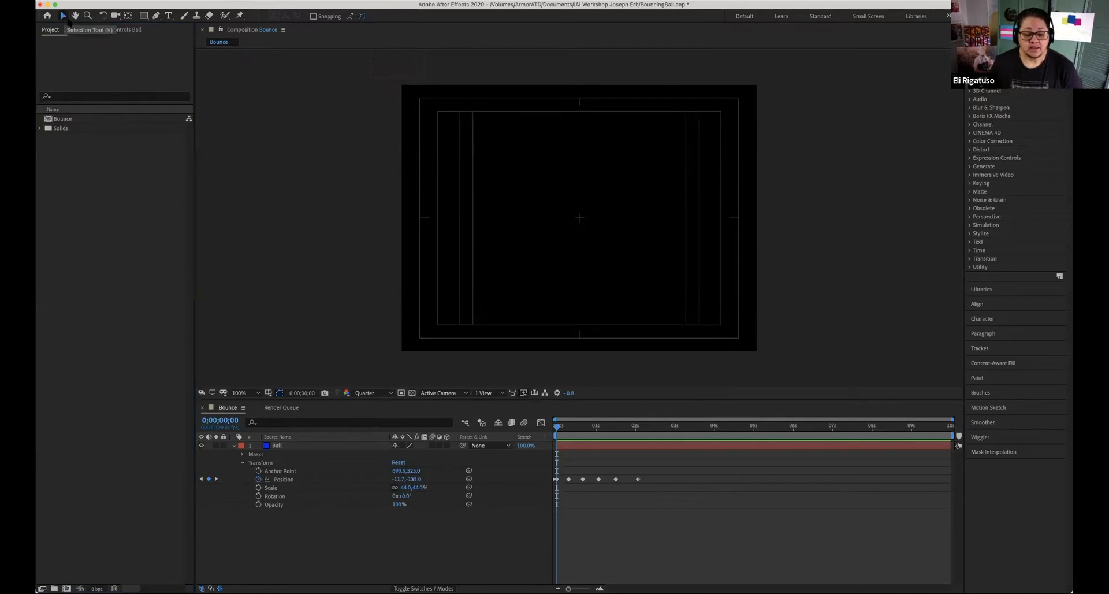
click(570, 447)
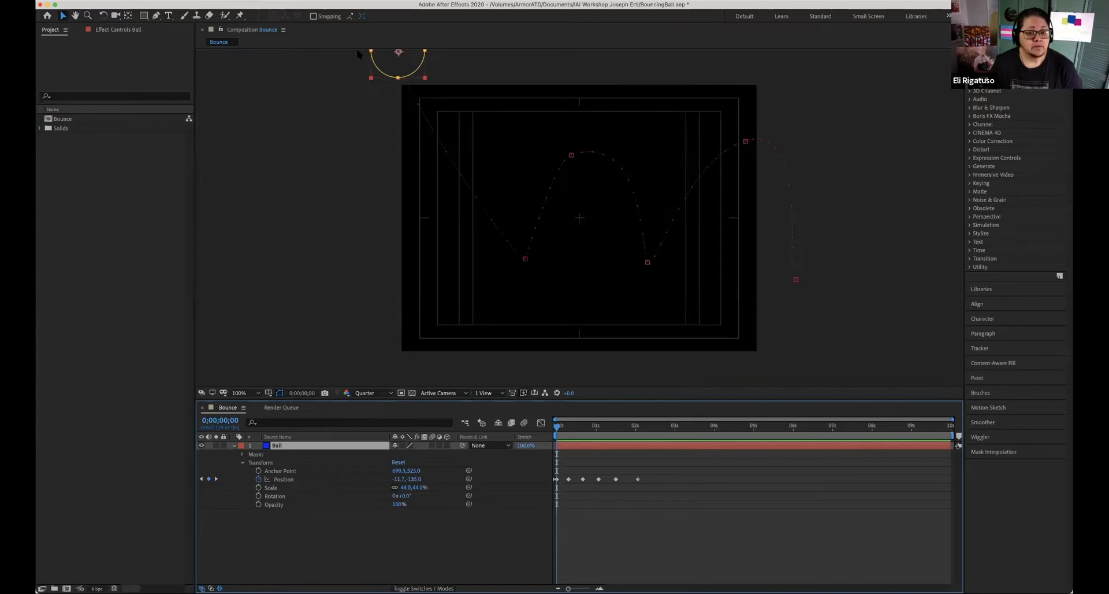
click(571, 155)
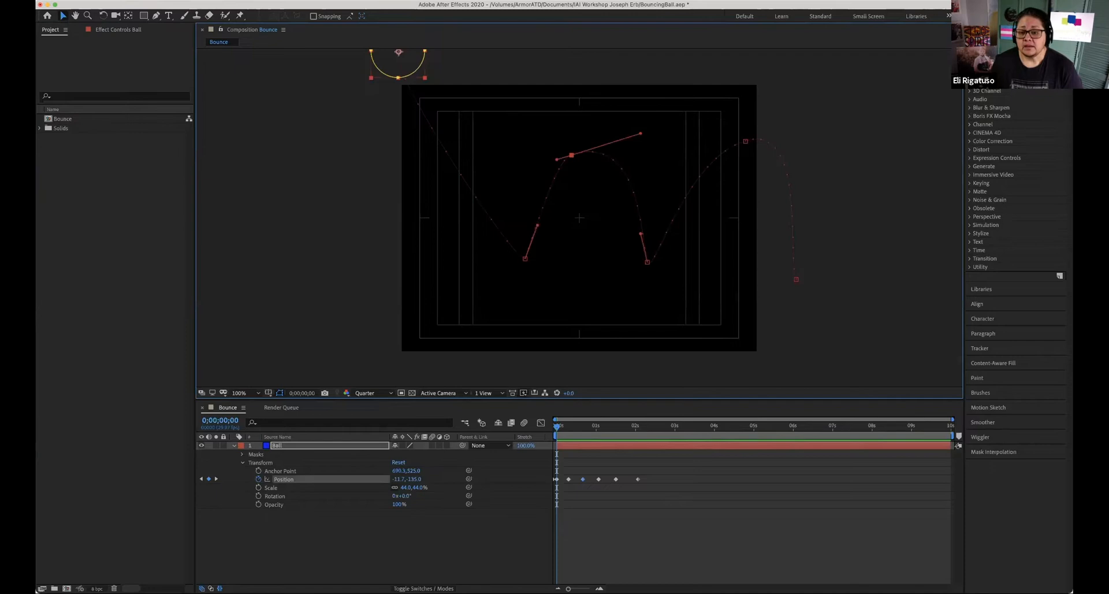
click(745, 140)
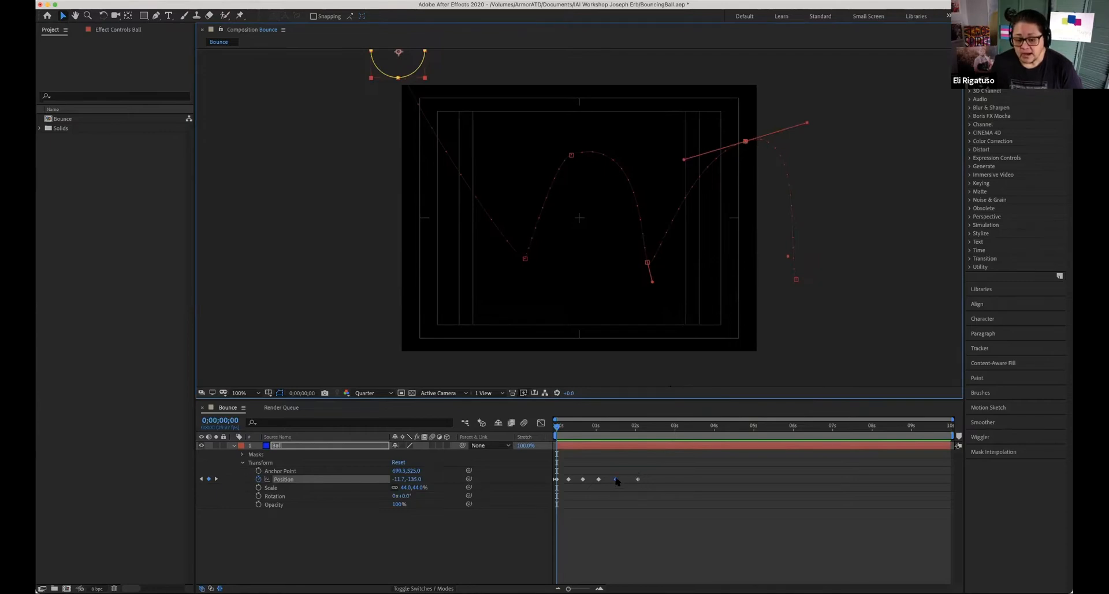
- View the ball at its 0;00;01;15 position keyframe and return the timeline to the first frame
click(615, 428)
click(615, 428)
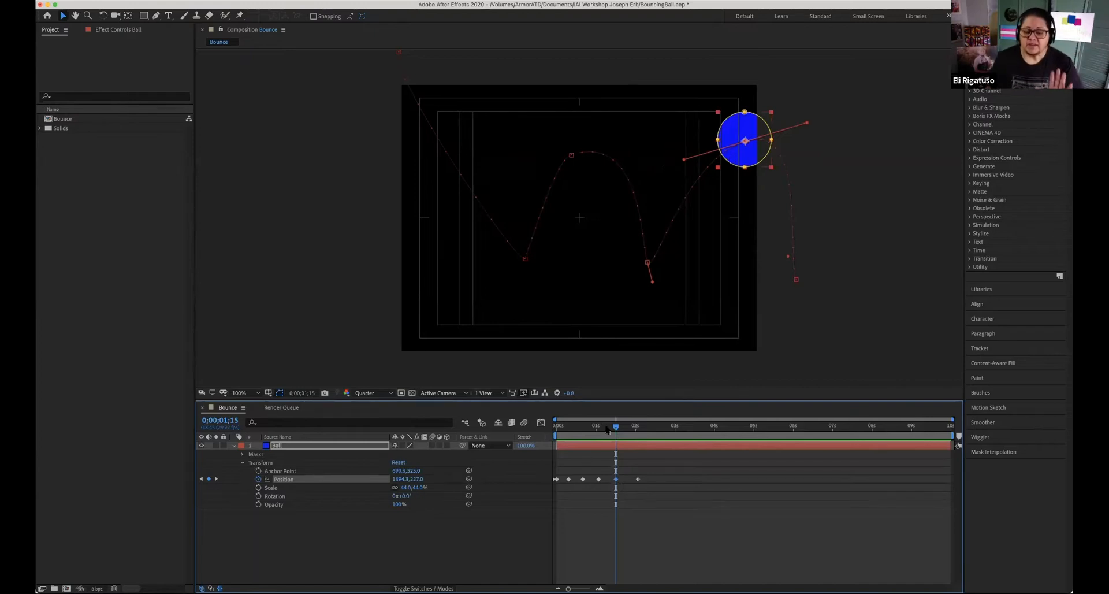
drag(606, 429, 537, 444)
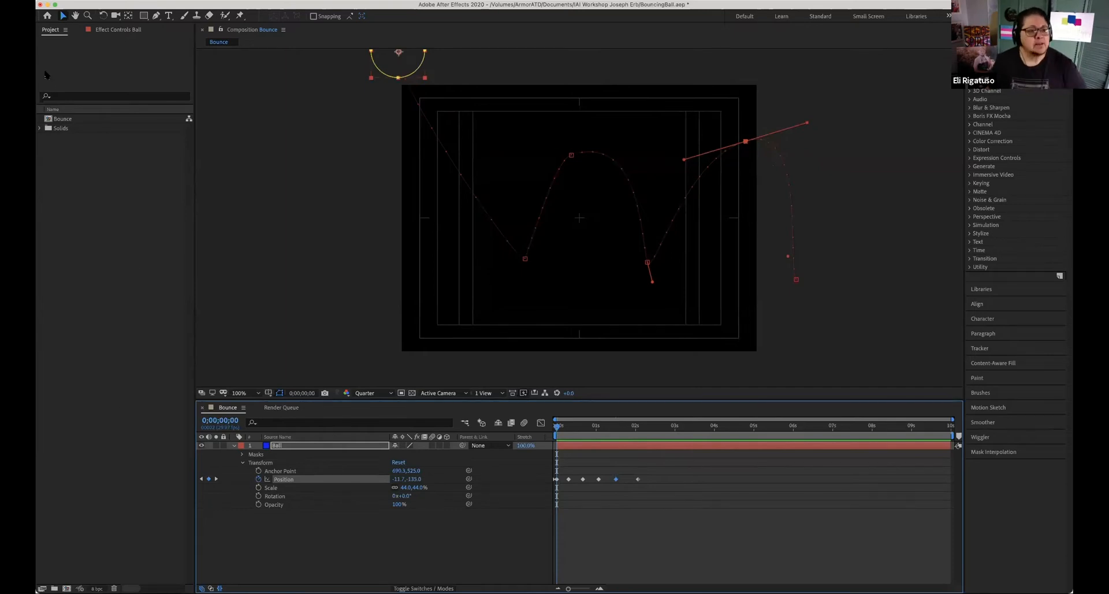
- Use the Hand tool to shift the composition view slightly down and to the right
click(76, 15)
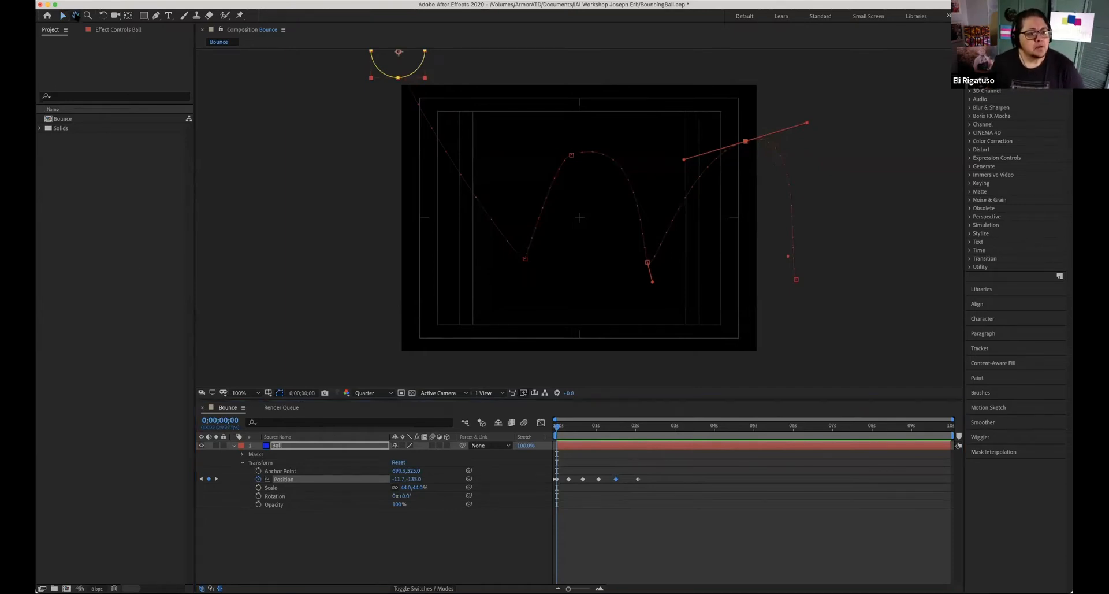
click(604, 221)
drag(604, 221, 639, 241)
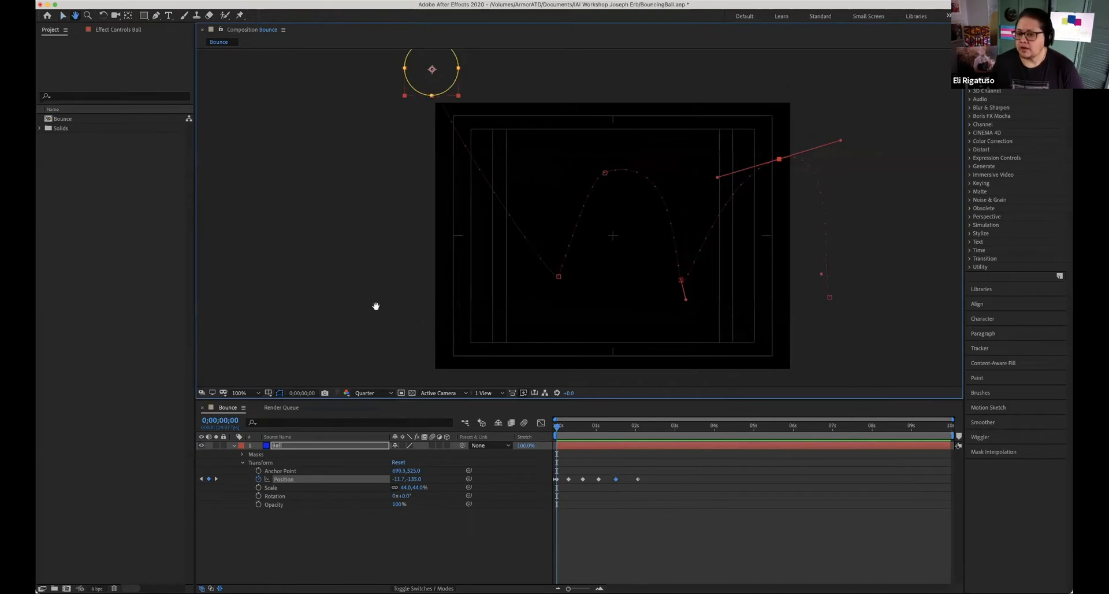
- Activate the Zoom tool and zoom the composition view out to 50% and back to 100%
click(87, 15)
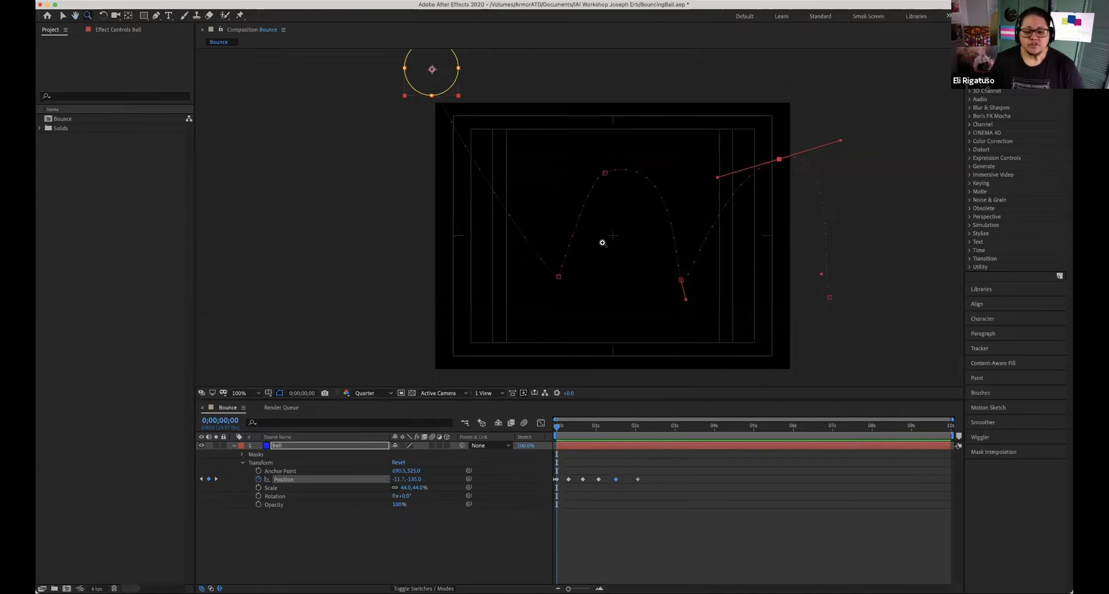
click(601, 240)
click(601, 239)
scroll(601, 240, down, 3)
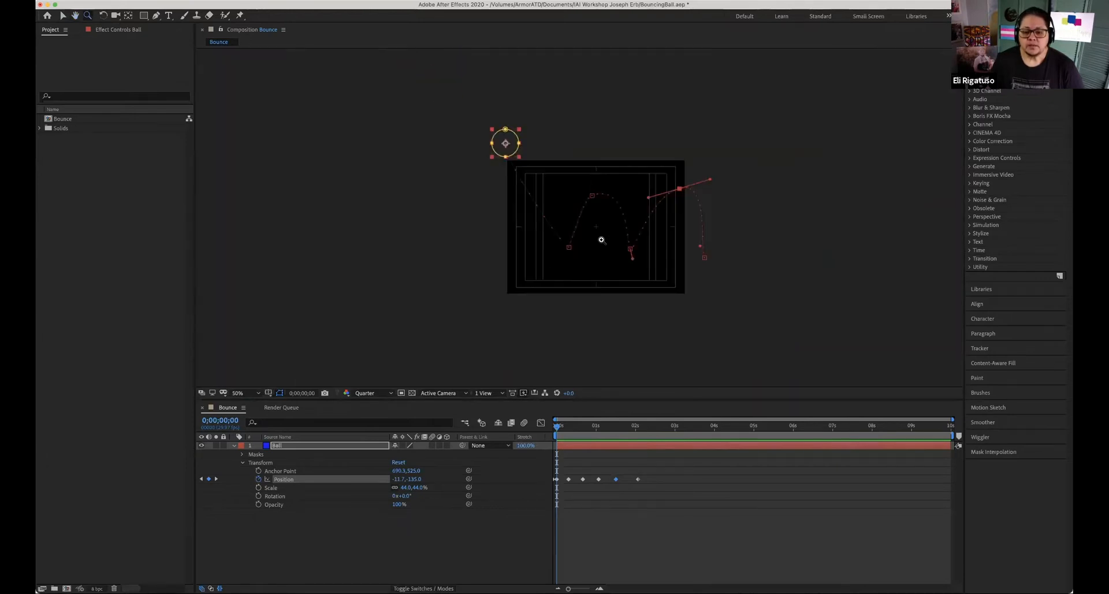
scroll(601, 240, up, 1)
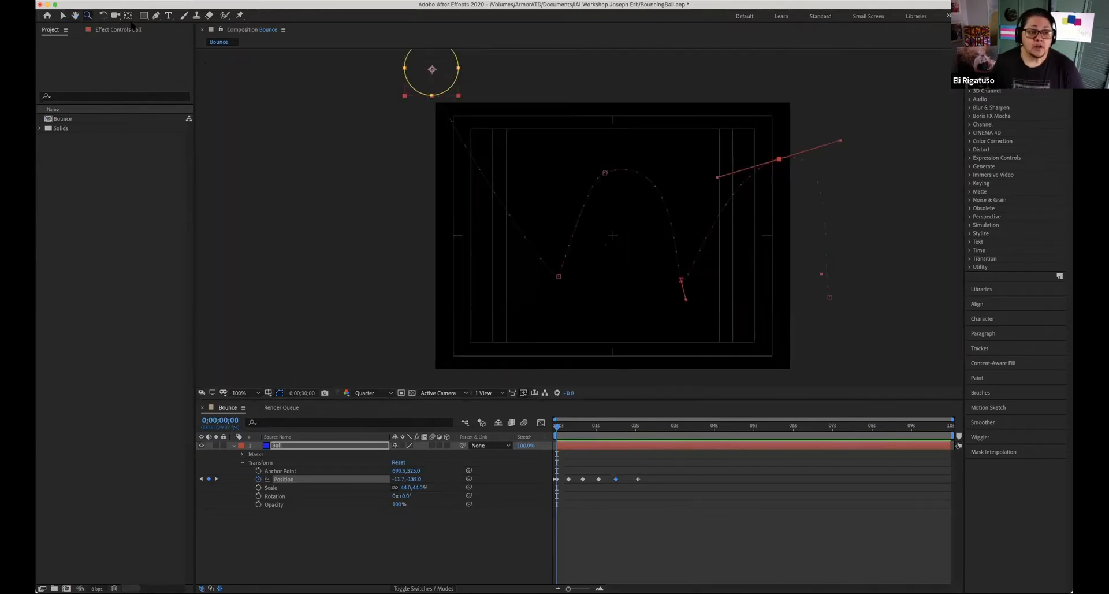
- Return to the Selection tool and zoom the composition view in and out, ending at 100%
click(62, 17)
scroll(606, 245, up, 2)
scroll(607, 254, down, 4)
scroll(610, 272, up, 2)
scroll(610, 272, up, 2)
scroll(610, 272, down, 2)
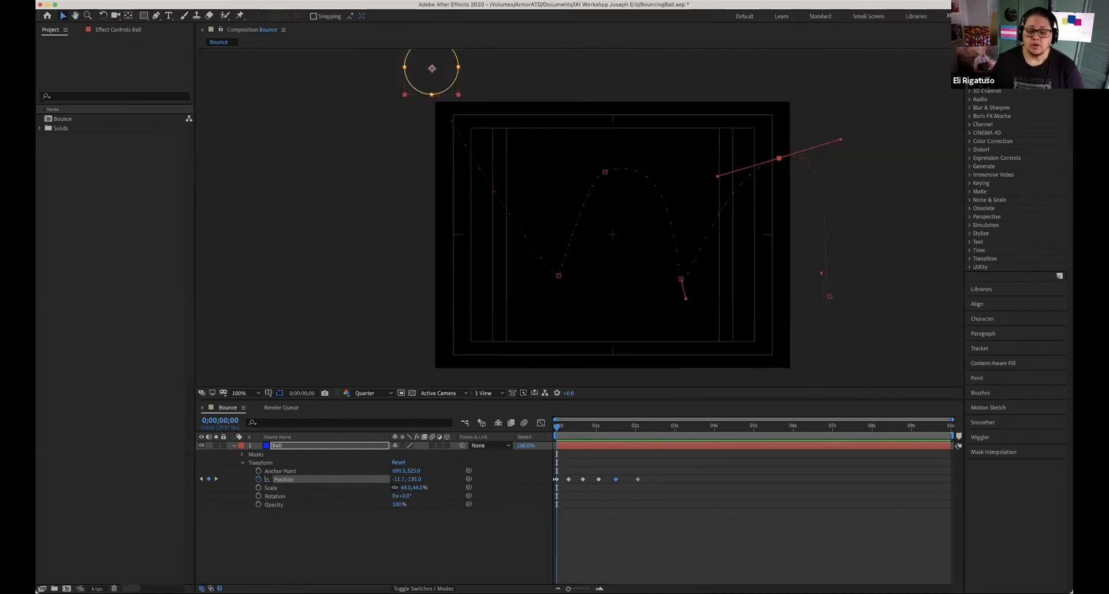
- Activate the Rotation tool, clear the Ball layer selection, and switch to the Camera tool
click(103, 17)
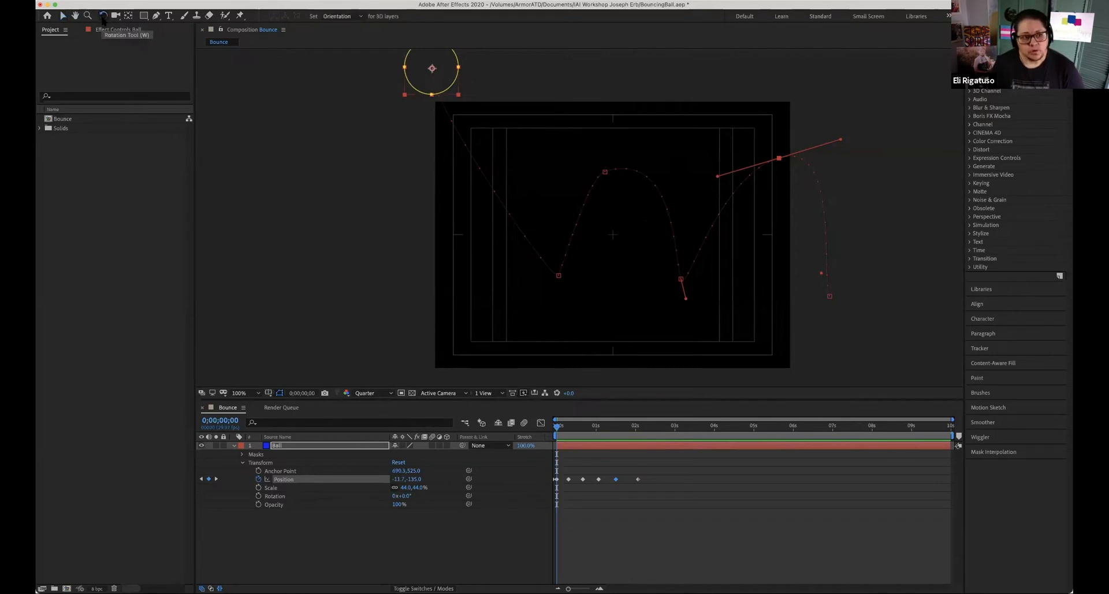
click(609, 203)
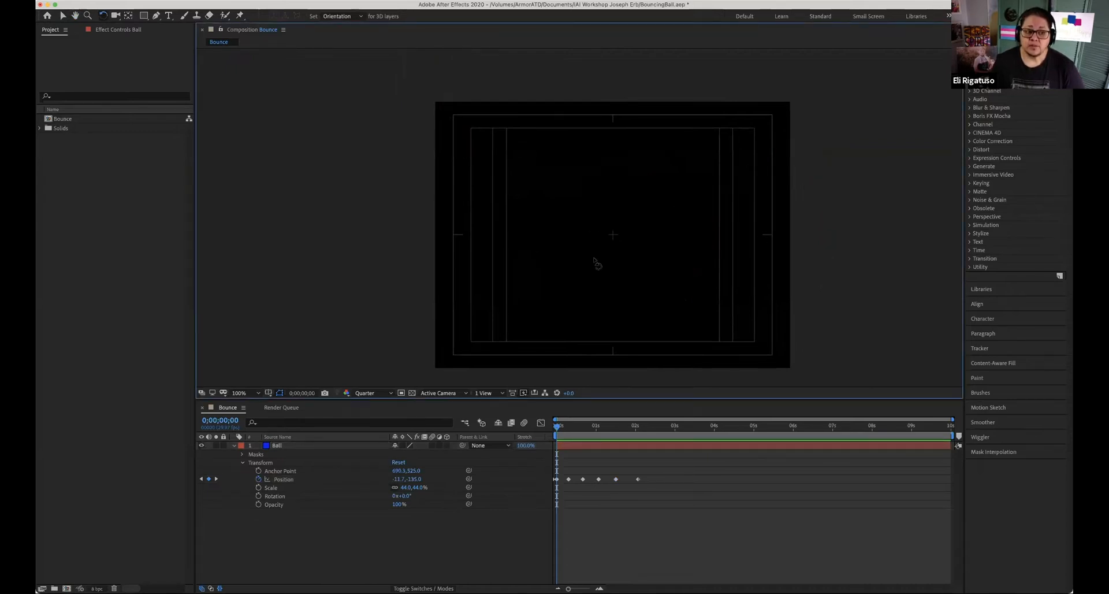
click(116, 16)
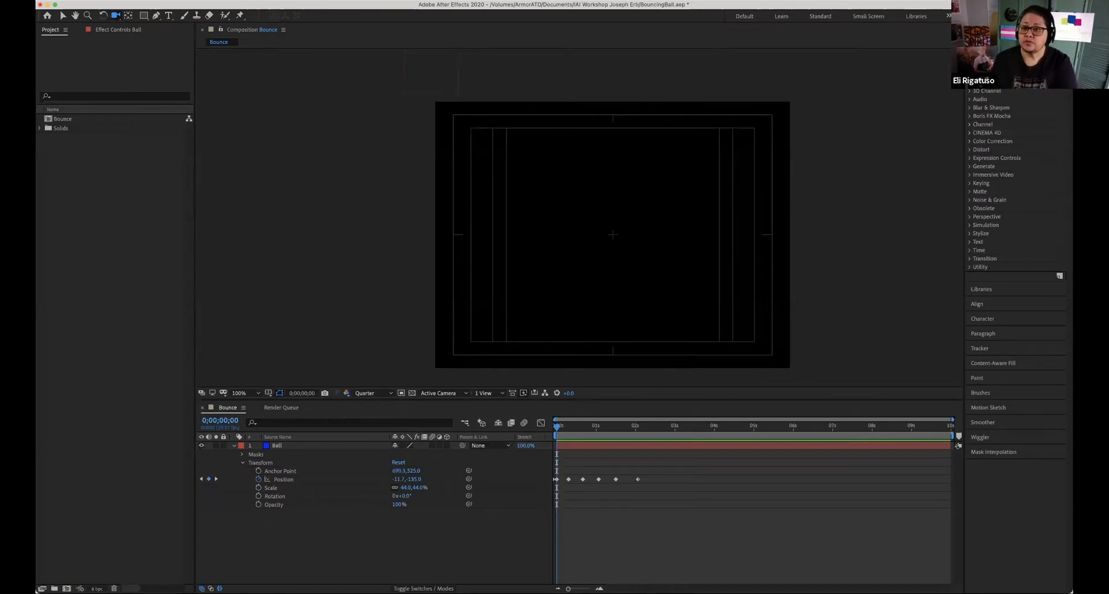
- At 0;00;00;08, shift the Ball layer's anchor point slightly with the Pan Behind tool, and undo back to the first frame
click(128, 16)
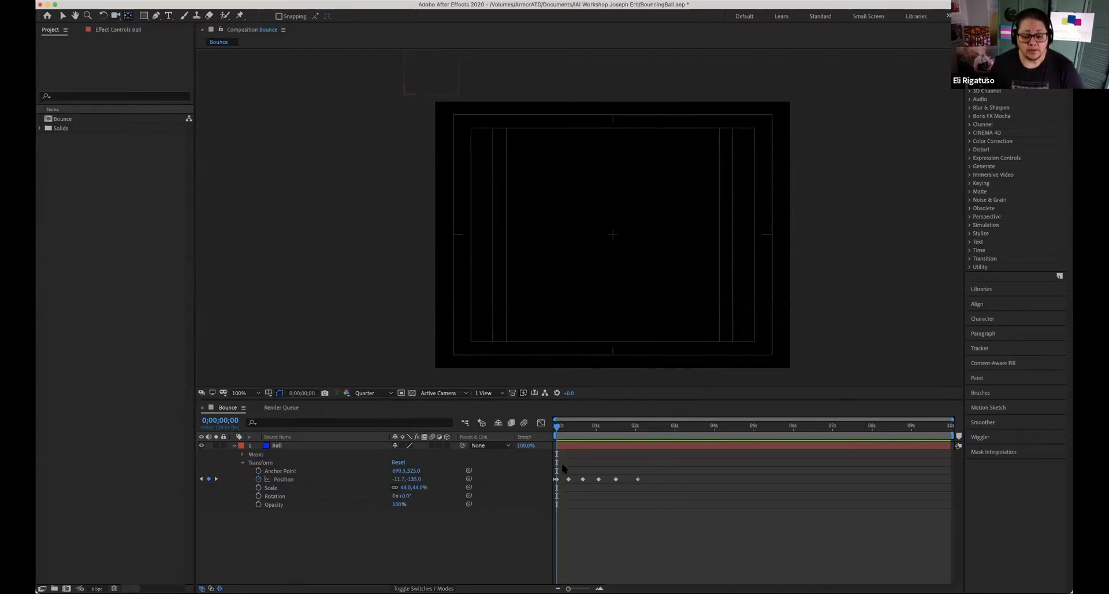
click(564, 446)
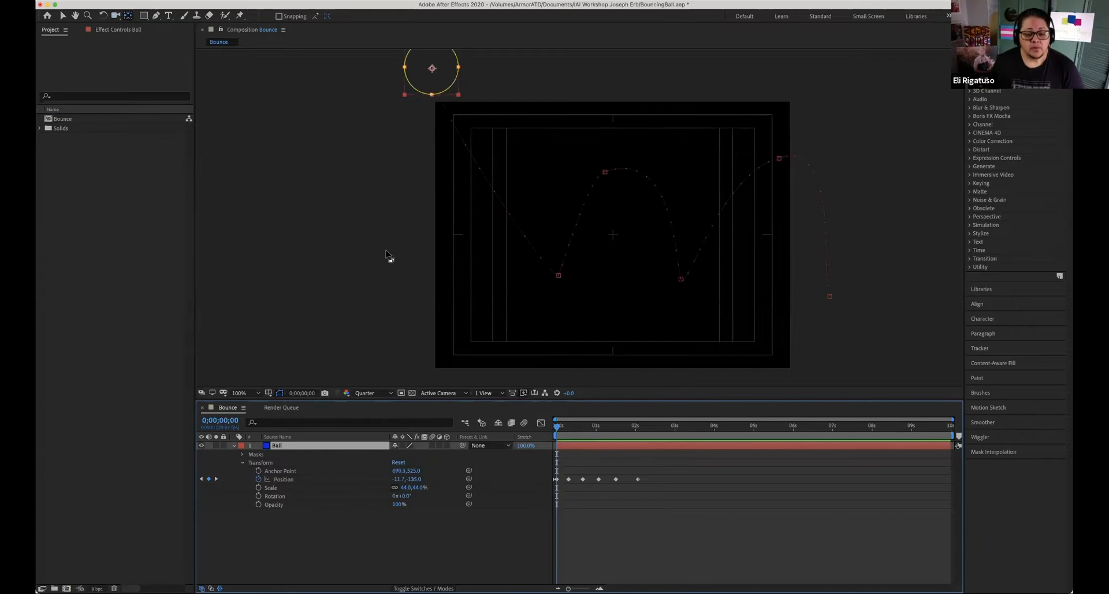
drag(557, 429, 566, 430)
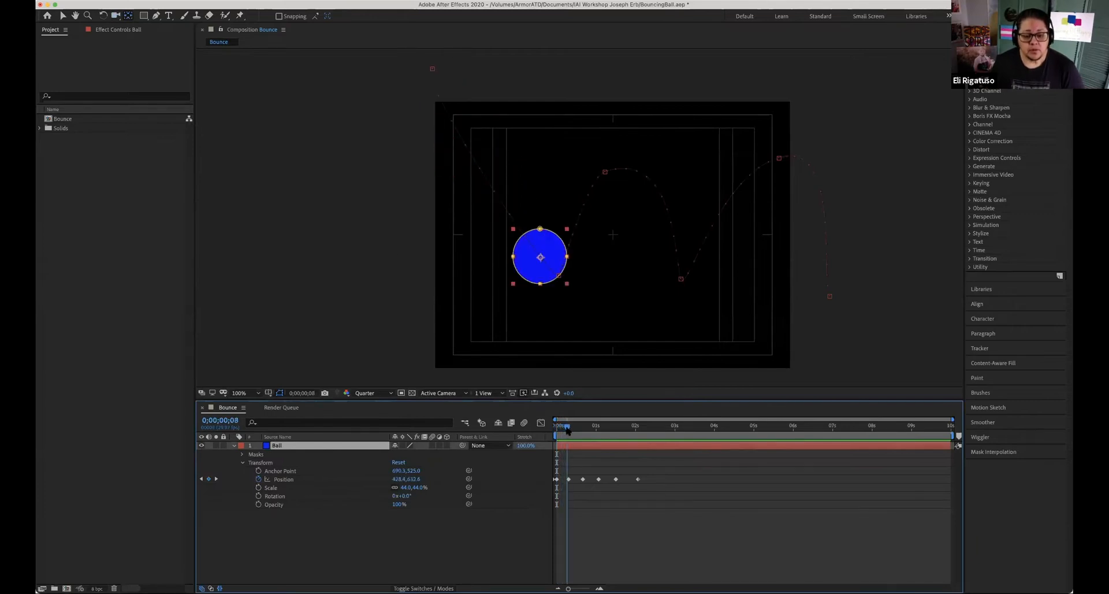
click(541, 258)
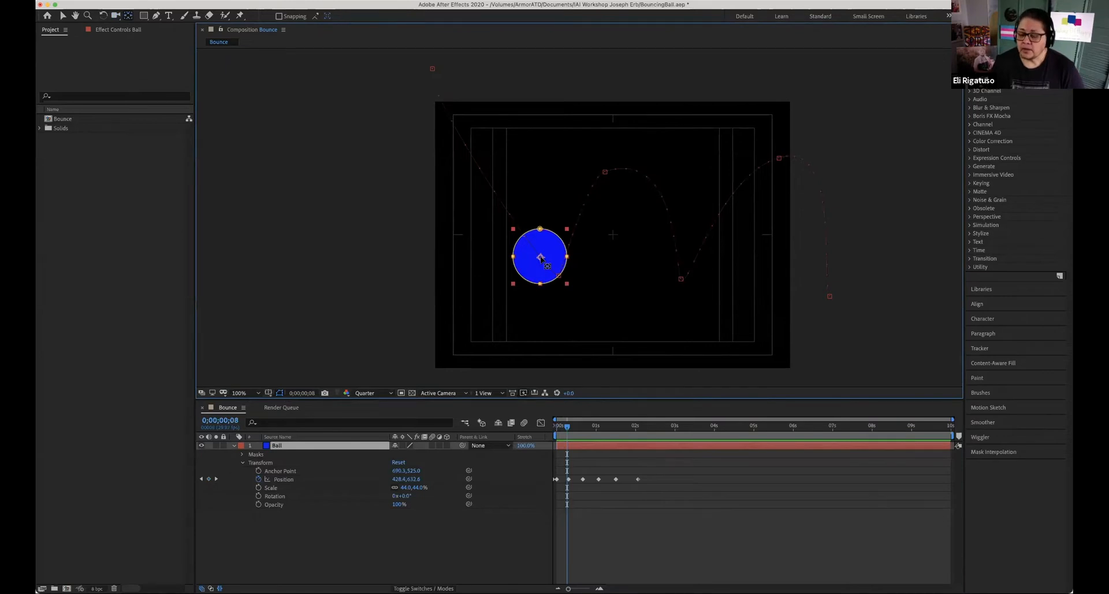
mouse_move(541, 258)
mouse_down()
mouse_move(526, 232)
mouse_move(526, 254)
mouse_move(540, 258)
mouse_up()
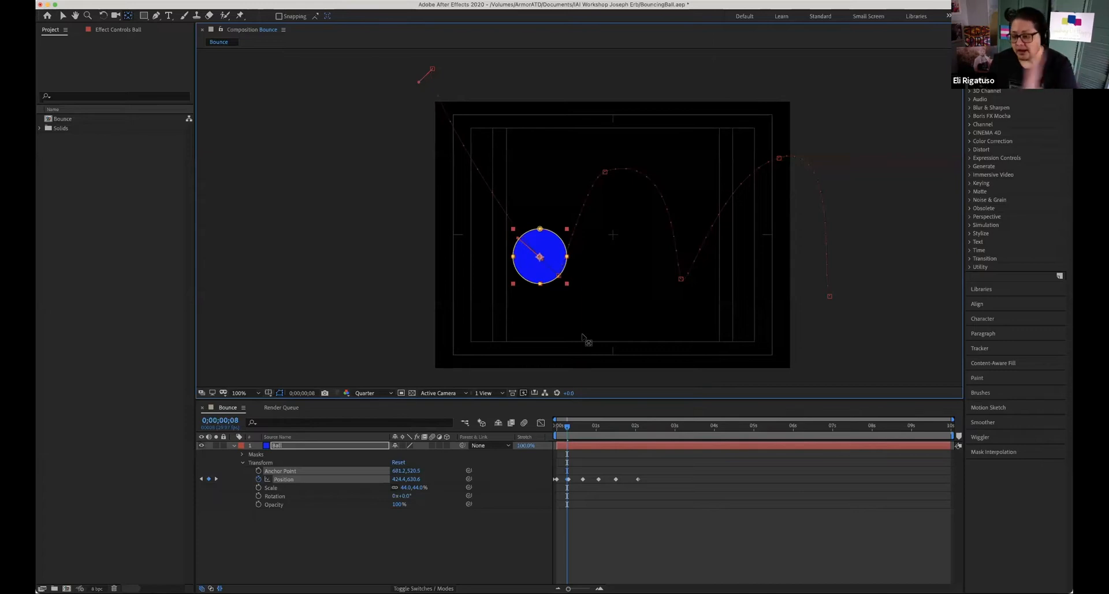
key(super+z)
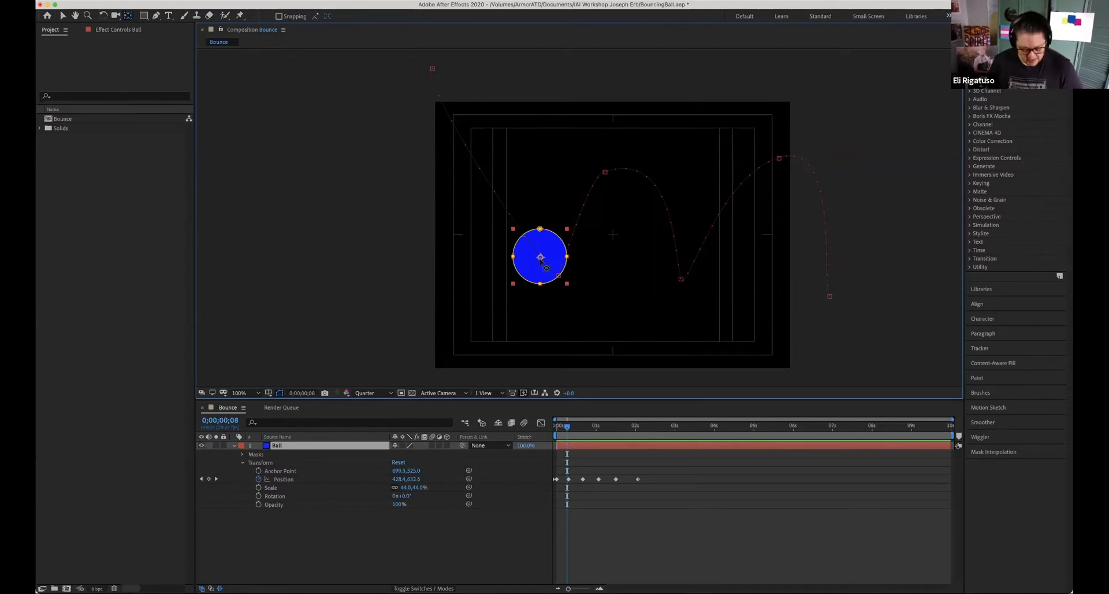
key(super+z)
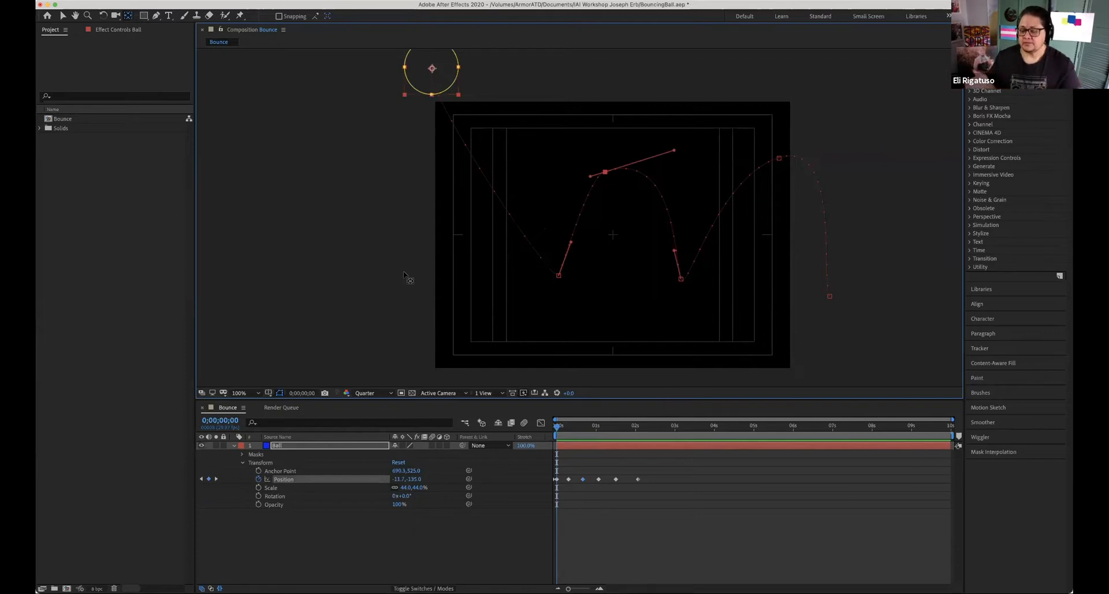
- Activate the Rectangle tool, show the available shape tools, and expand the Solids folder in the project
click(144, 16)
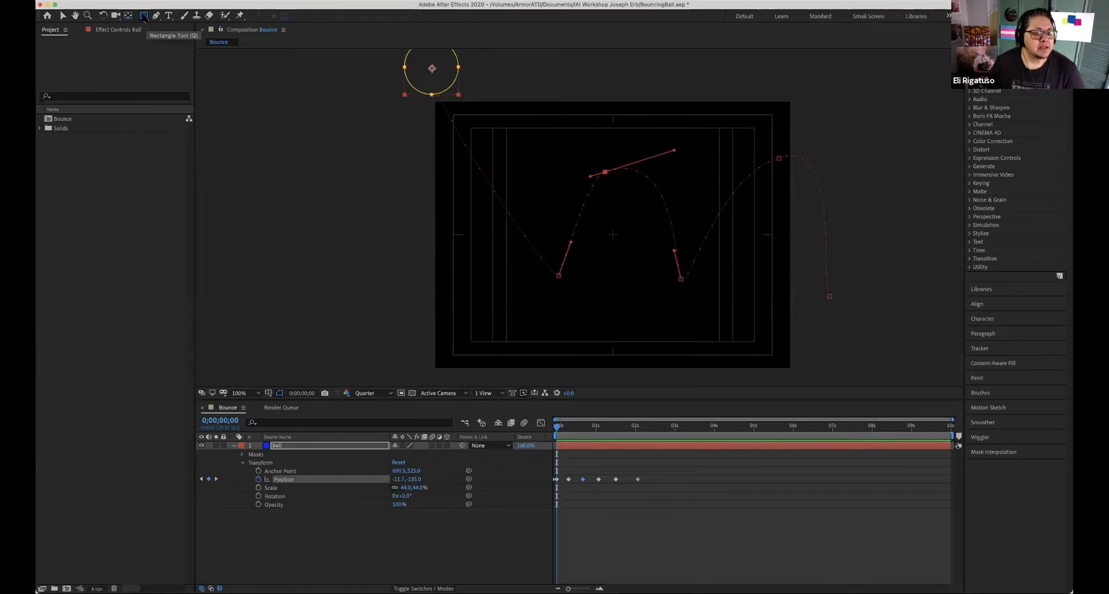
click(143, 18)
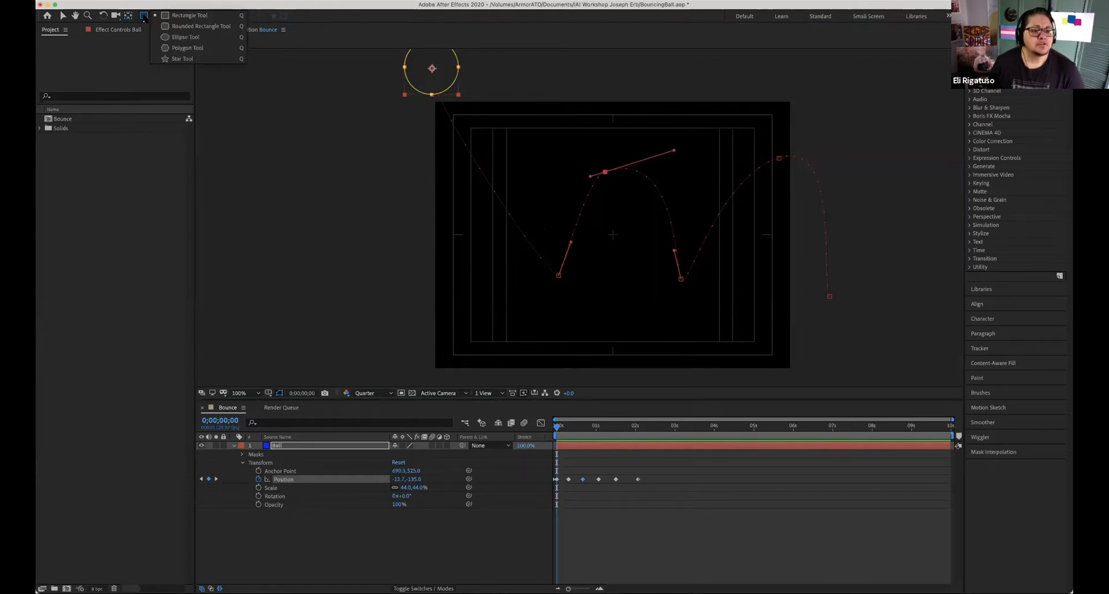
click(117, 18)
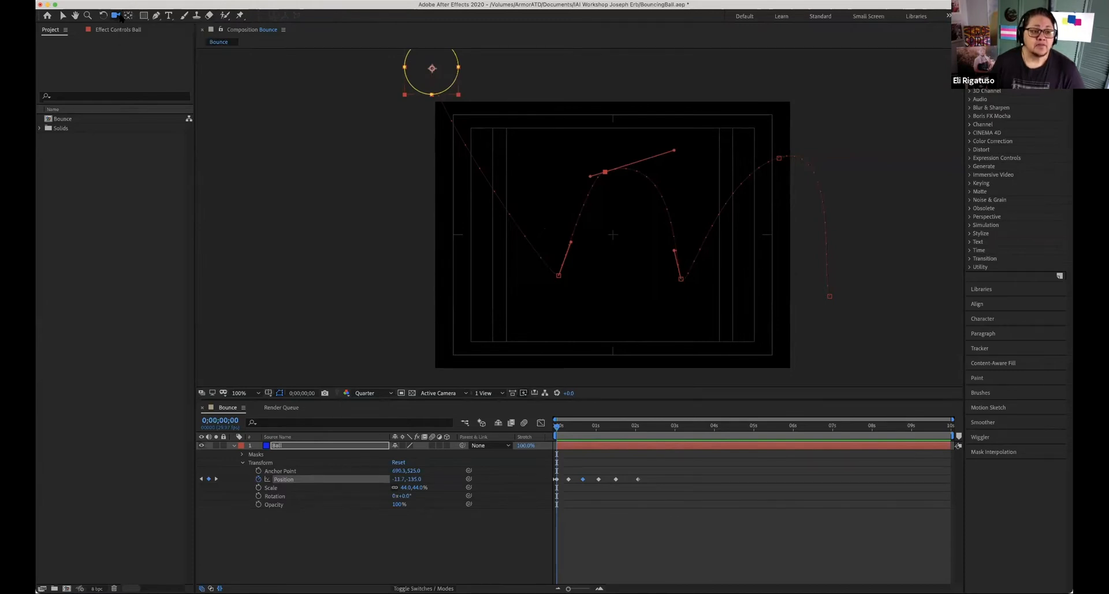
click(143, 16)
click(142, 17)
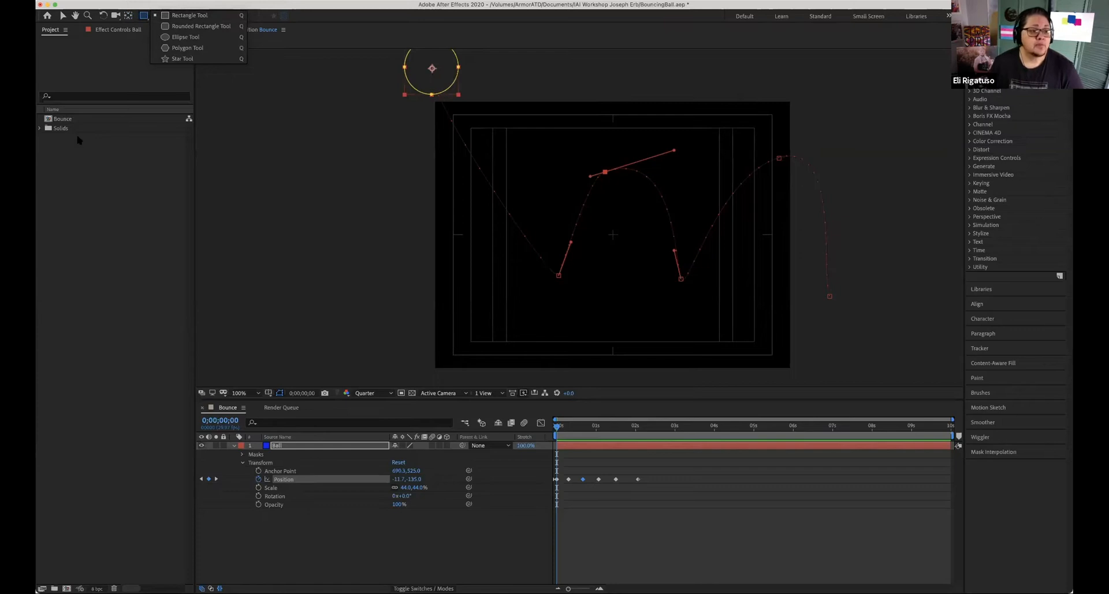
click(40, 128)
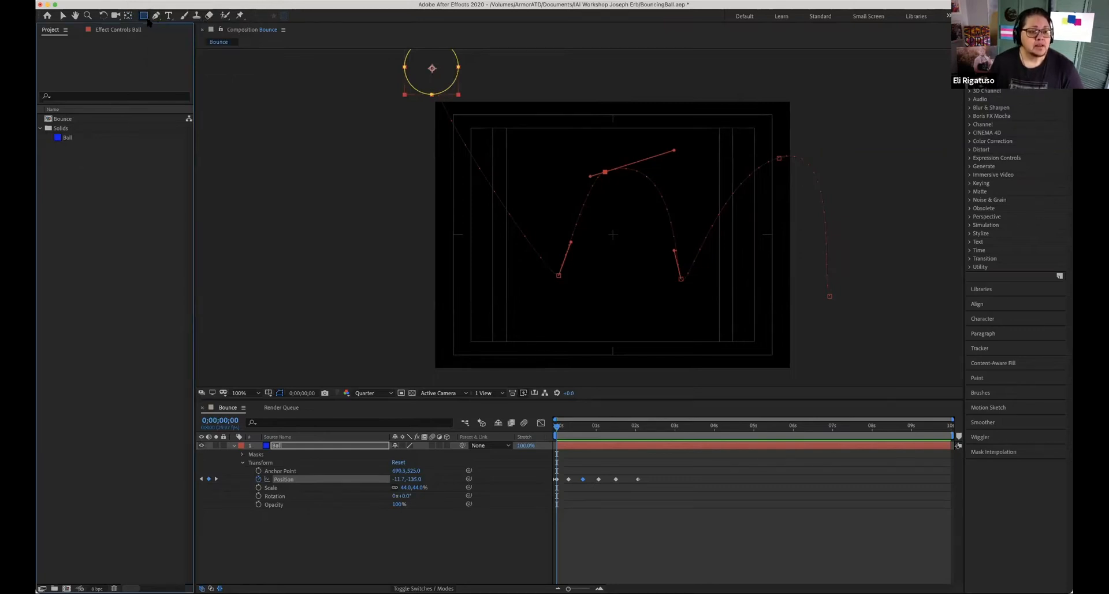
click(147, 21)
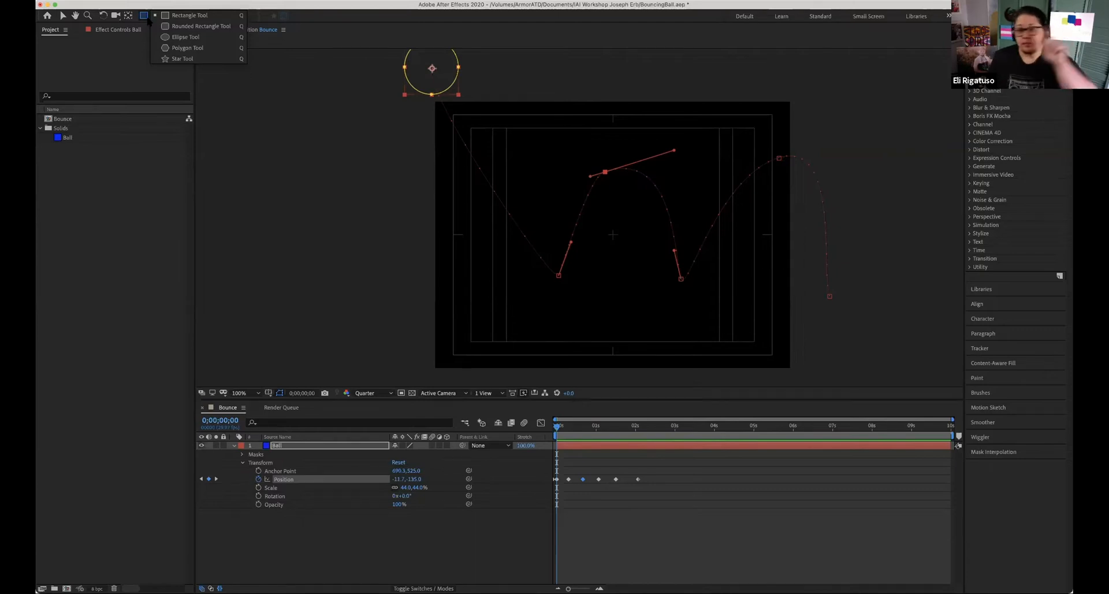
click(148, 19)
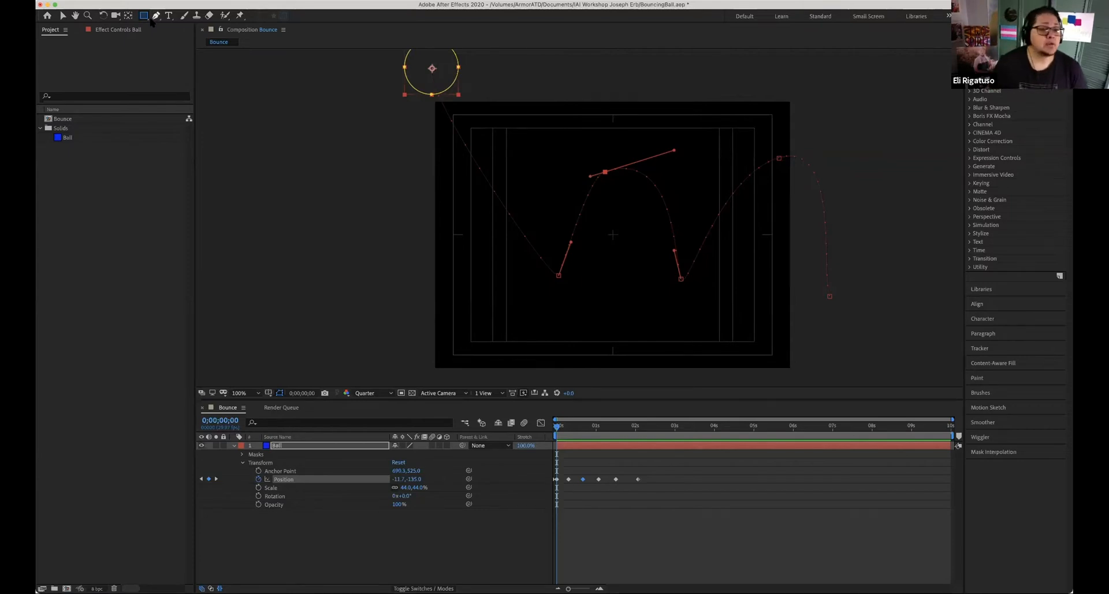
- Activate the Pen tool and show its vertex and mask feather variants
click(157, 16)
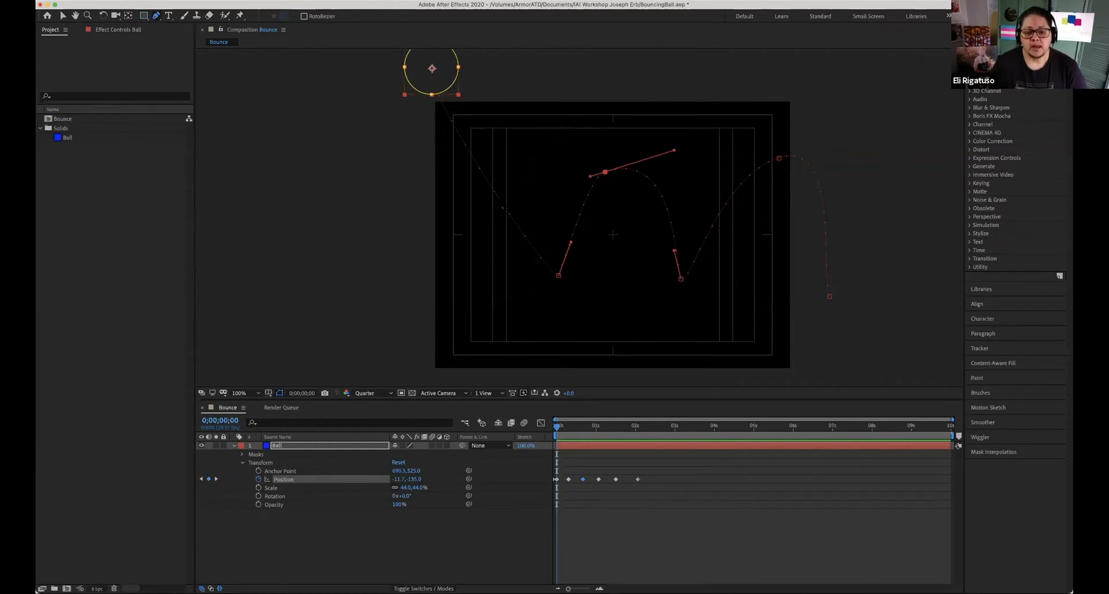
click(159, 19)
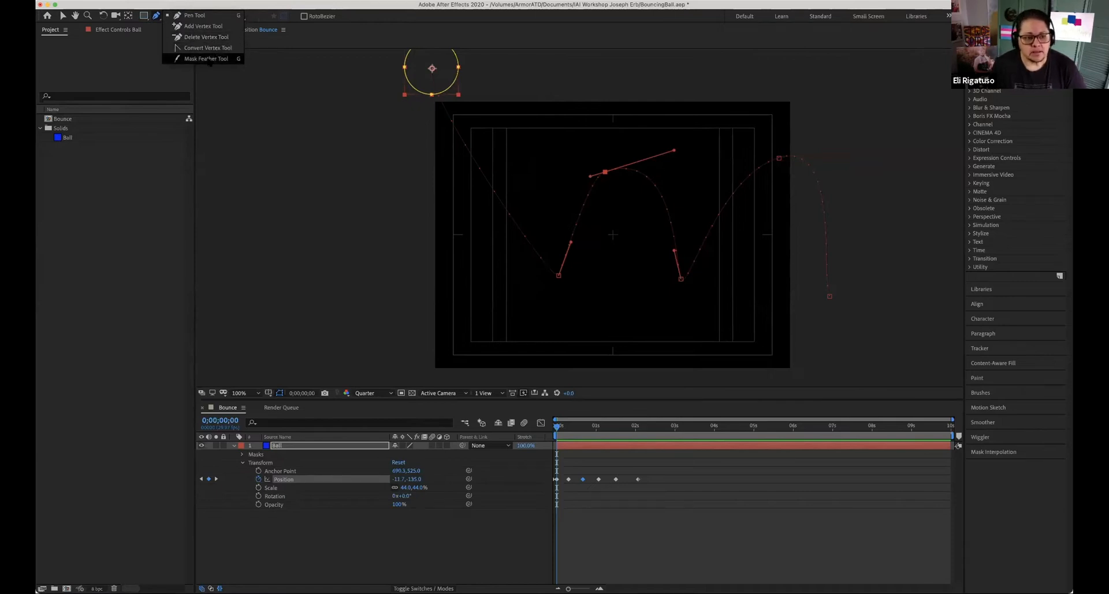
click(156, 18)
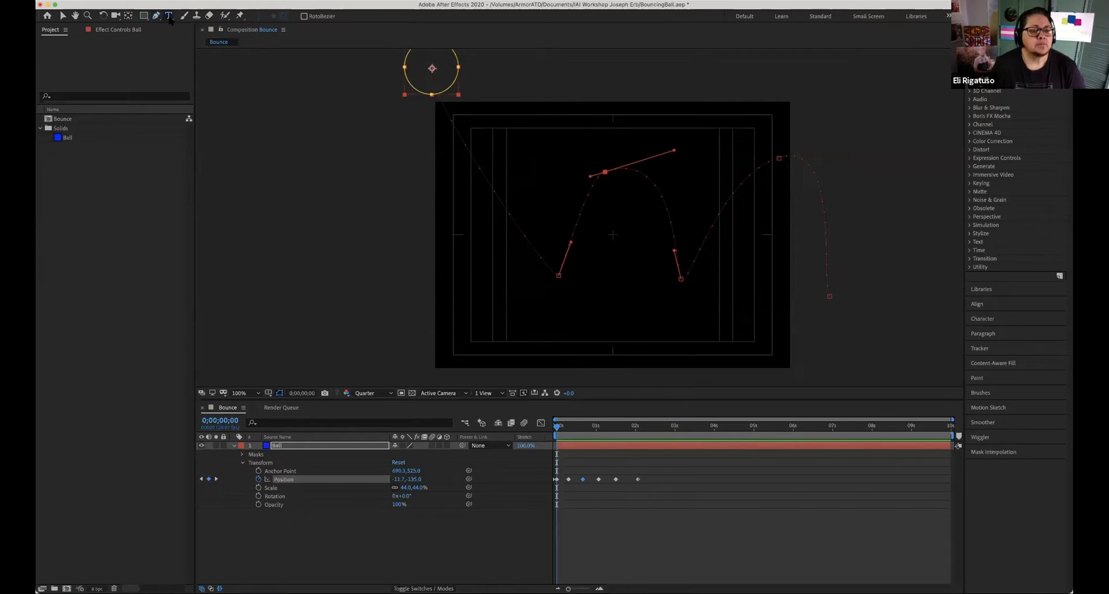
- Add a horizontal text layer reading "type my words" in the lower part of the composition
click(168, 17)
click(171, 19)
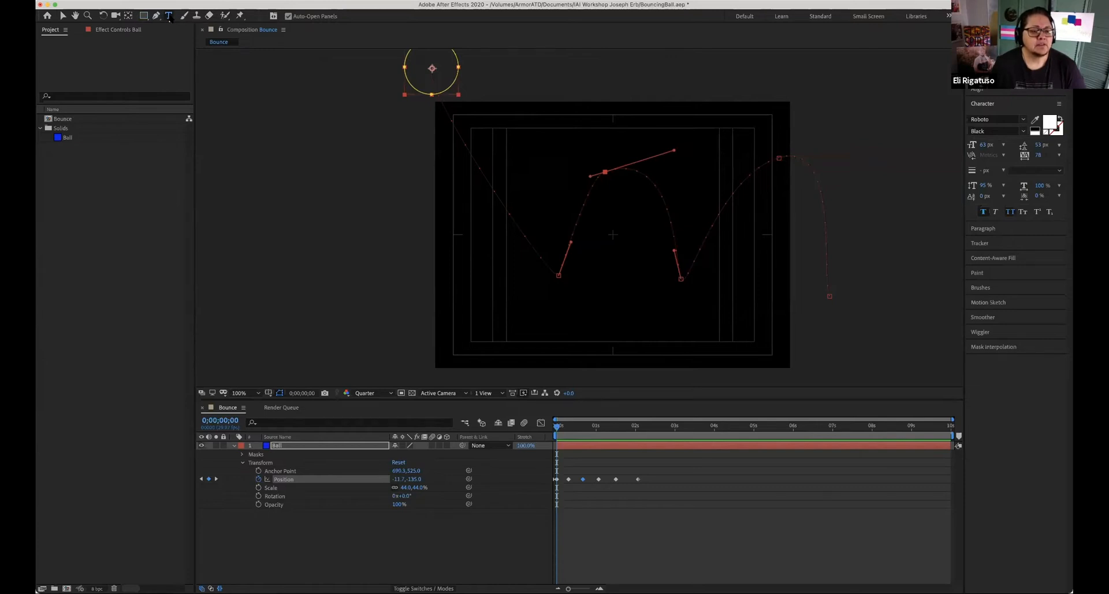
click(171, 20)
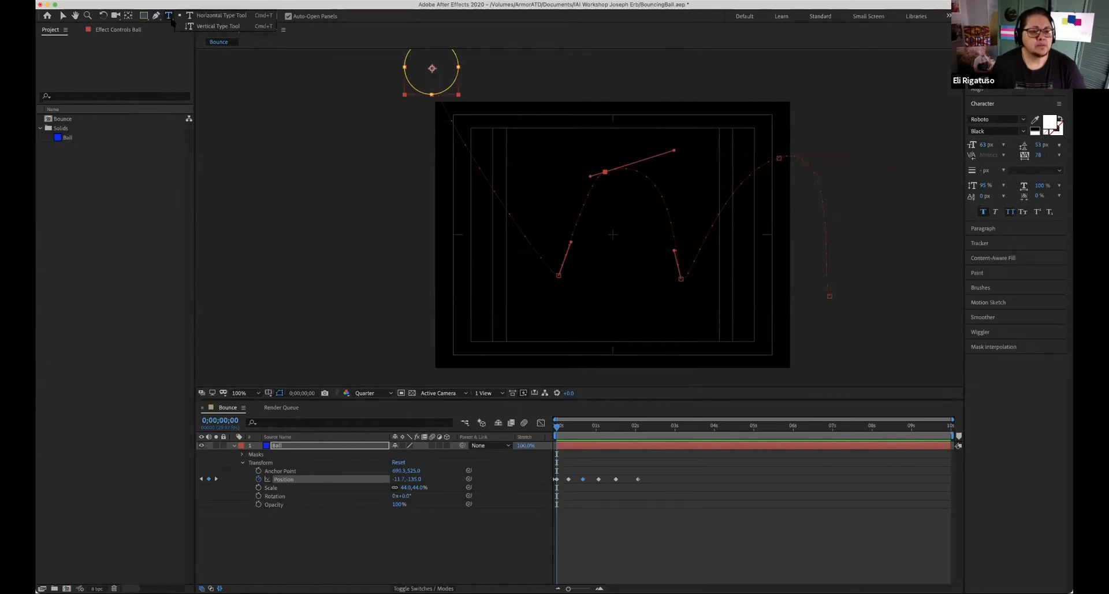
click(220, 16)
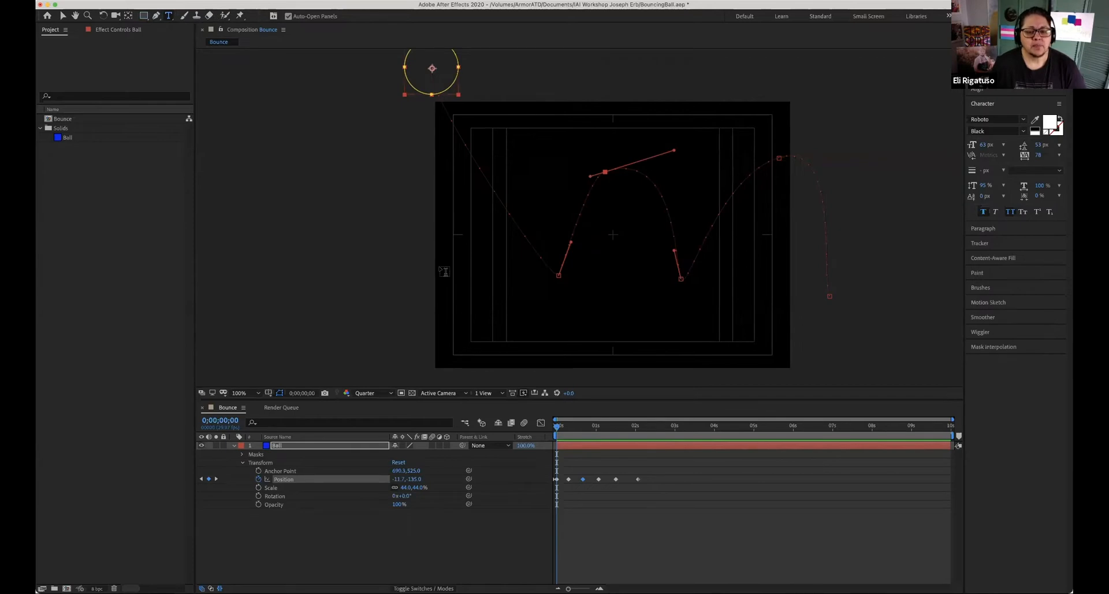
click(495, 313)
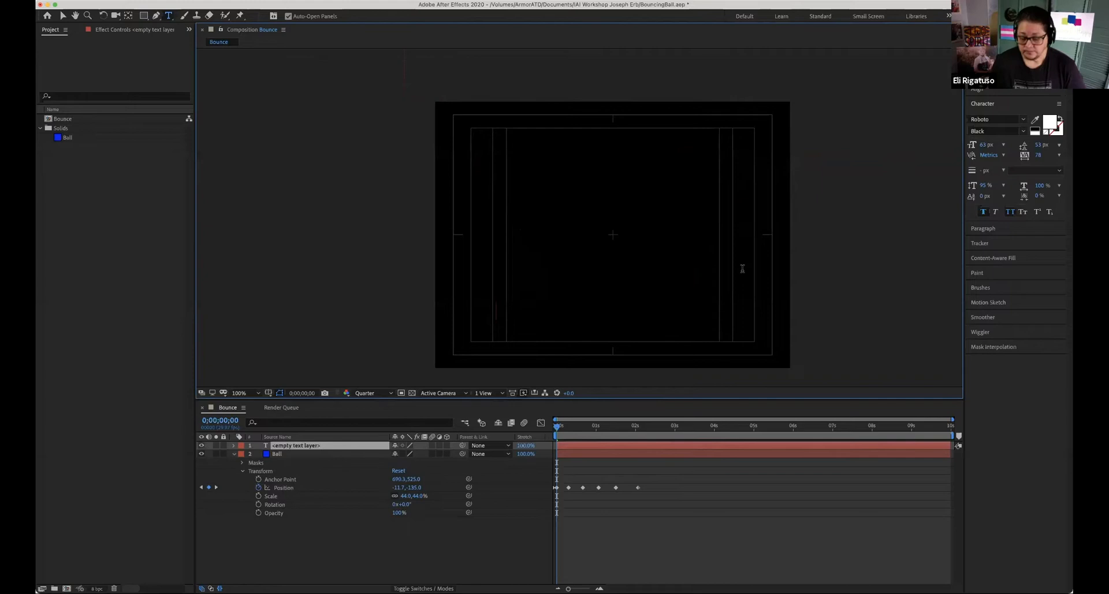
text(rtype)
key(BackSpace)
key(BackSpace)
key(BackSpace)
key(BackSpace)
key(BackSpace)
text(type m)
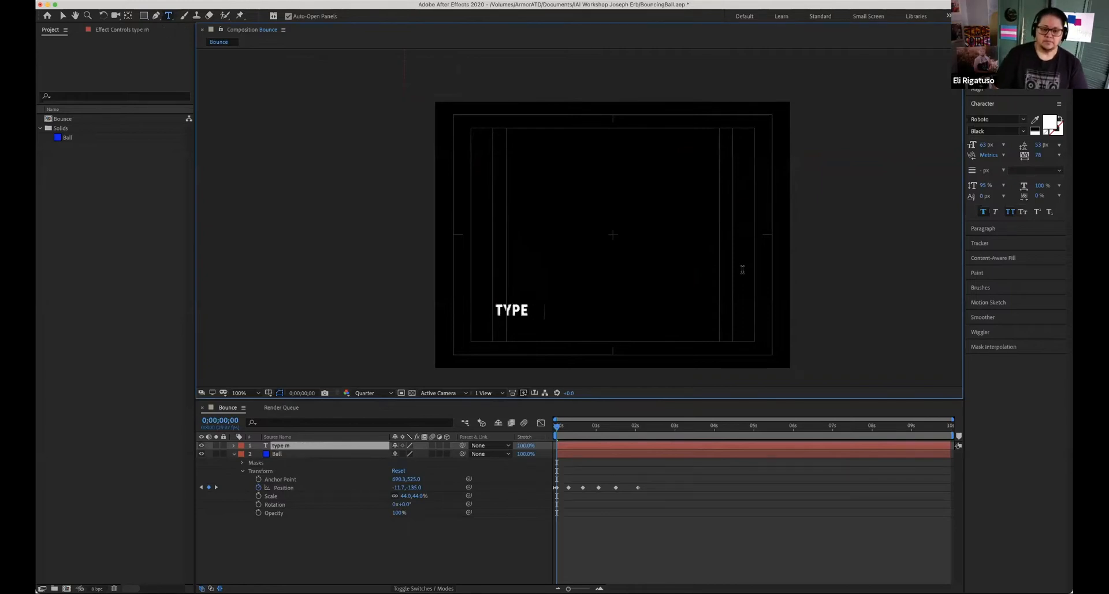
text(y words)
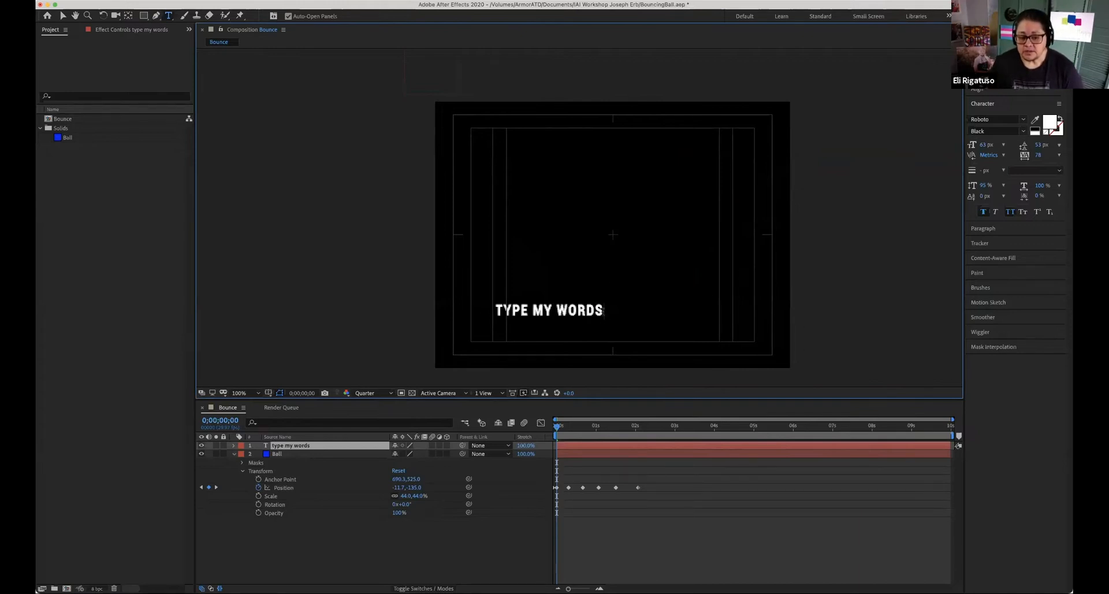
click(602, 446)
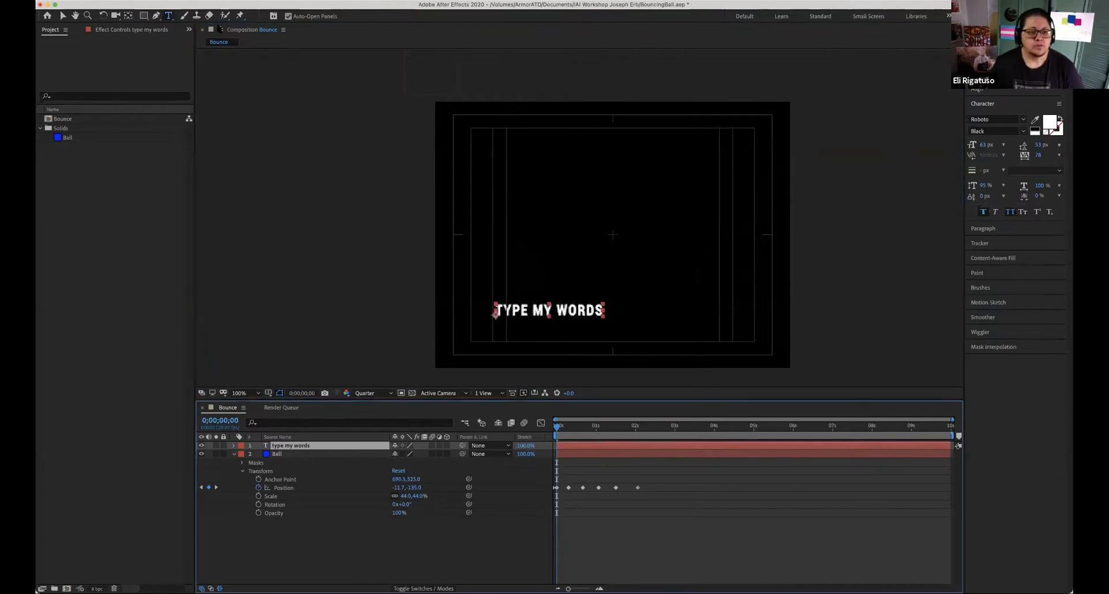
- Add a vertical text layer reading "type" in the right half of the composition with the Vertical Type tool
click(171, 17)
click(217, 26)
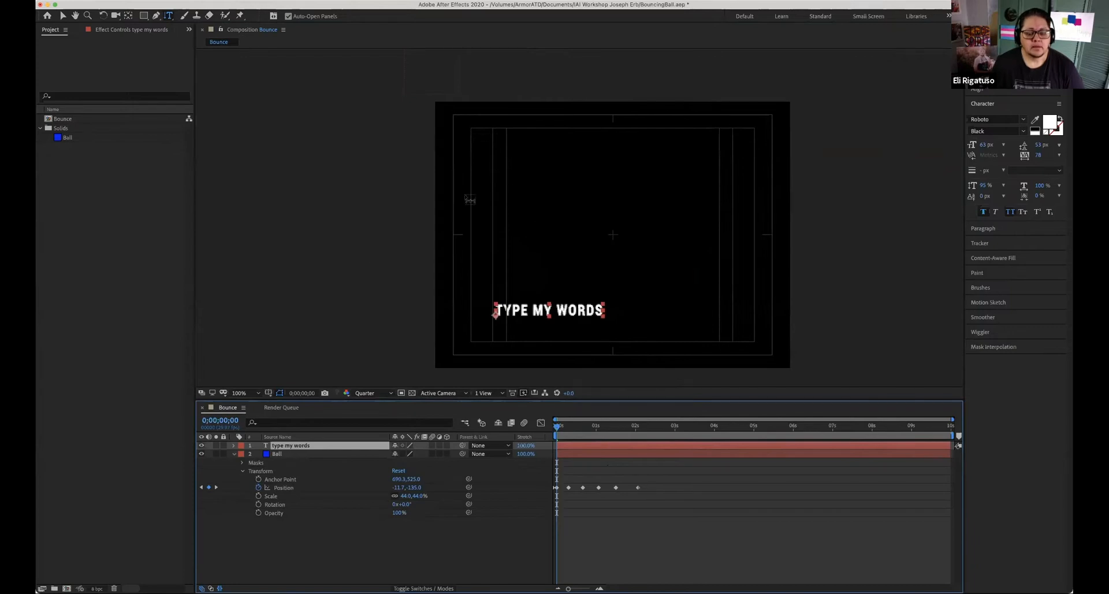
click(699, 214)
text(type)
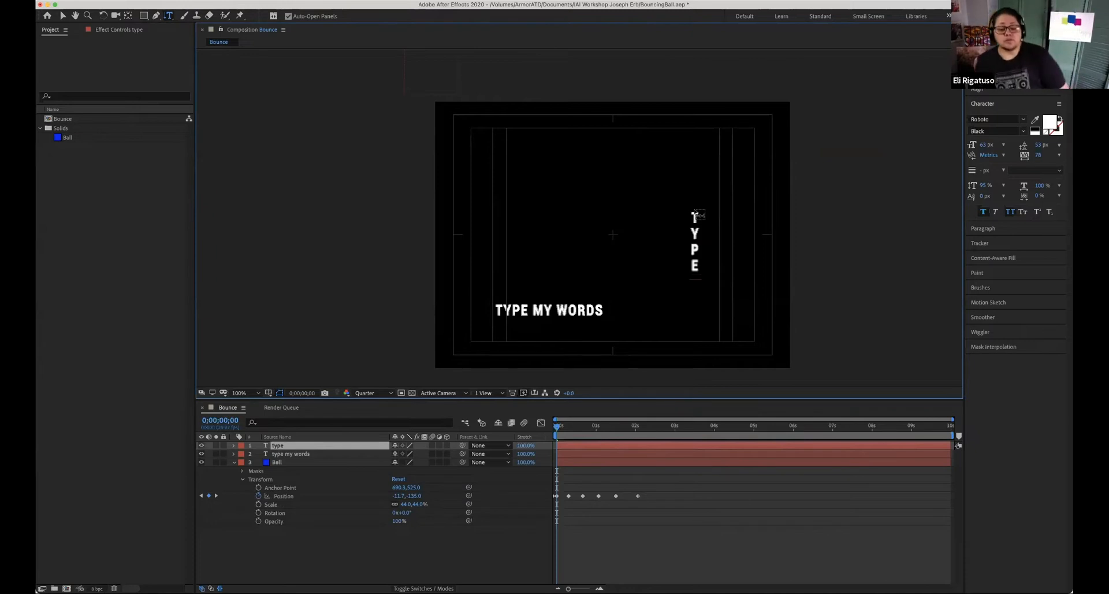
- Switch back to the Horizontal Type tool and delete both text layers from the Bounce composition
click(171, 19)
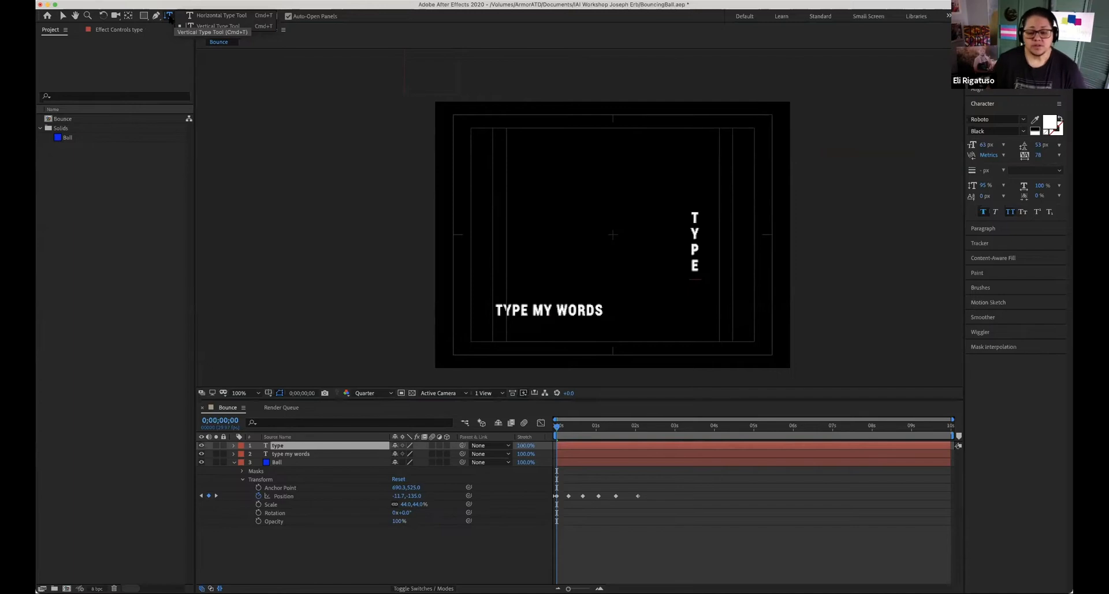
click(216, 16)
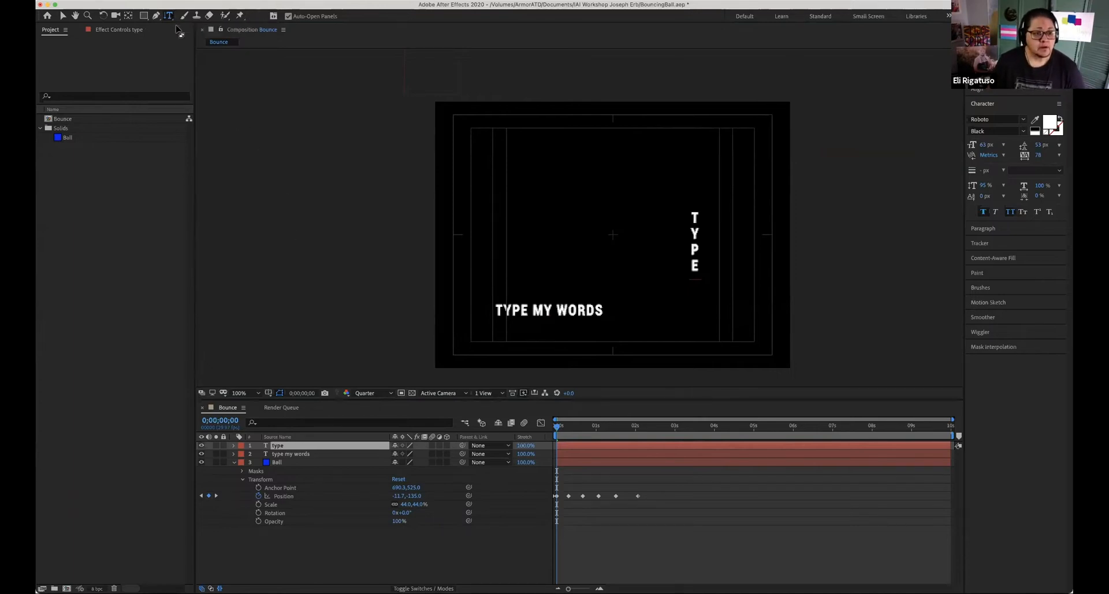
drag(169, 18, 187, 16)
key(Delete)
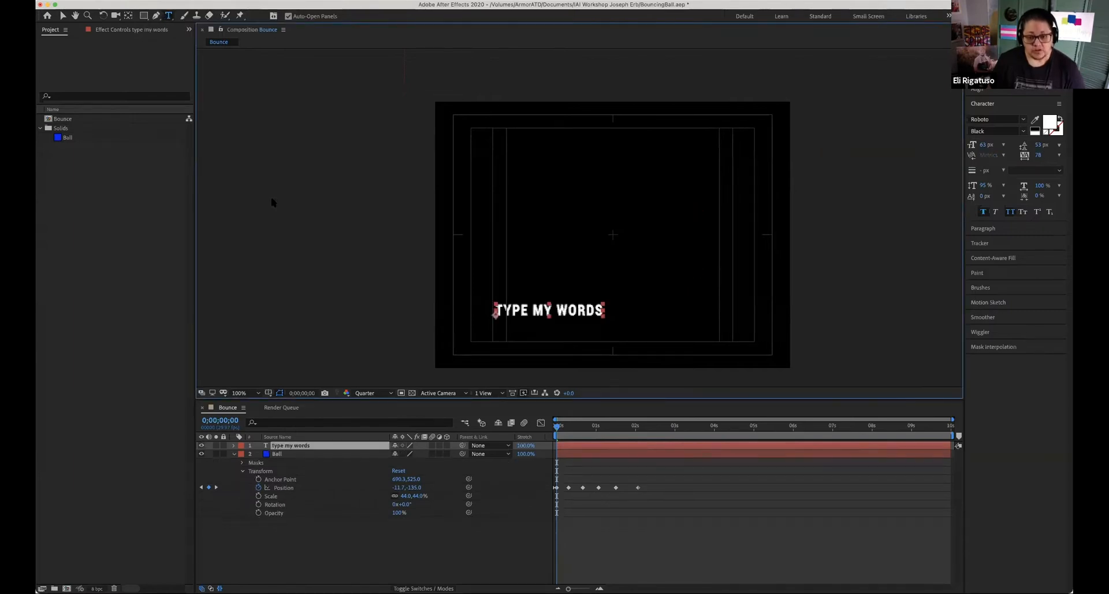
key(Delete)
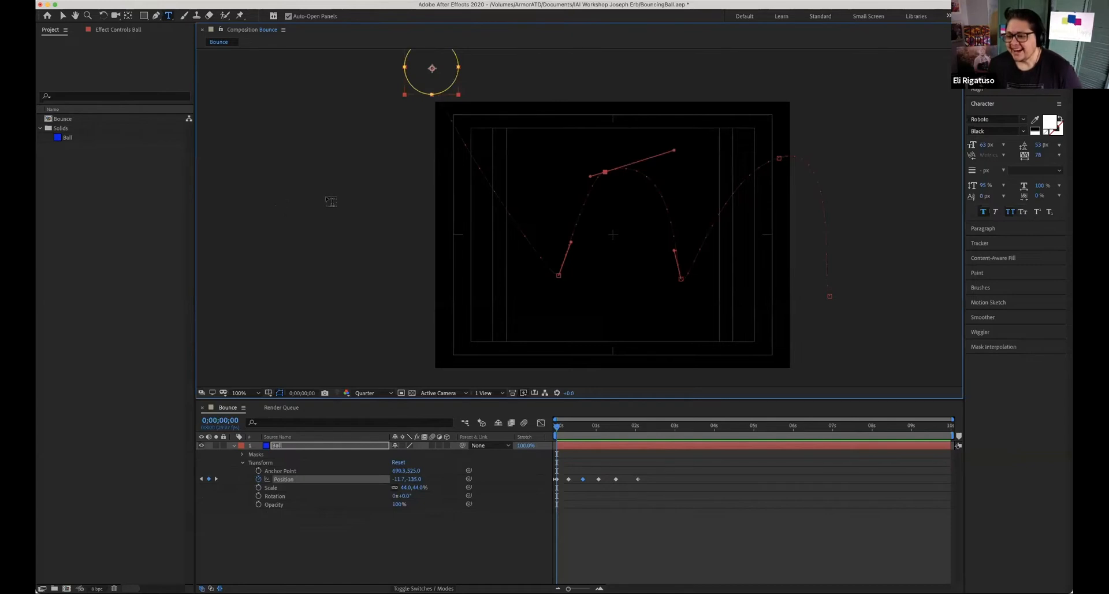
double_click(170, 19)
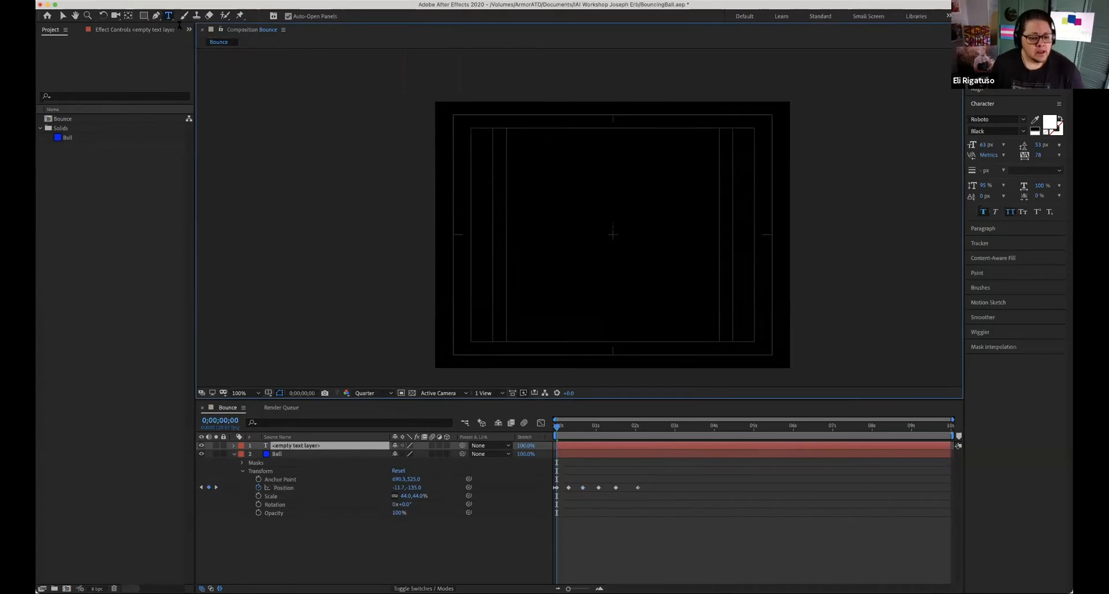
click(580, 445)
key(Delete)
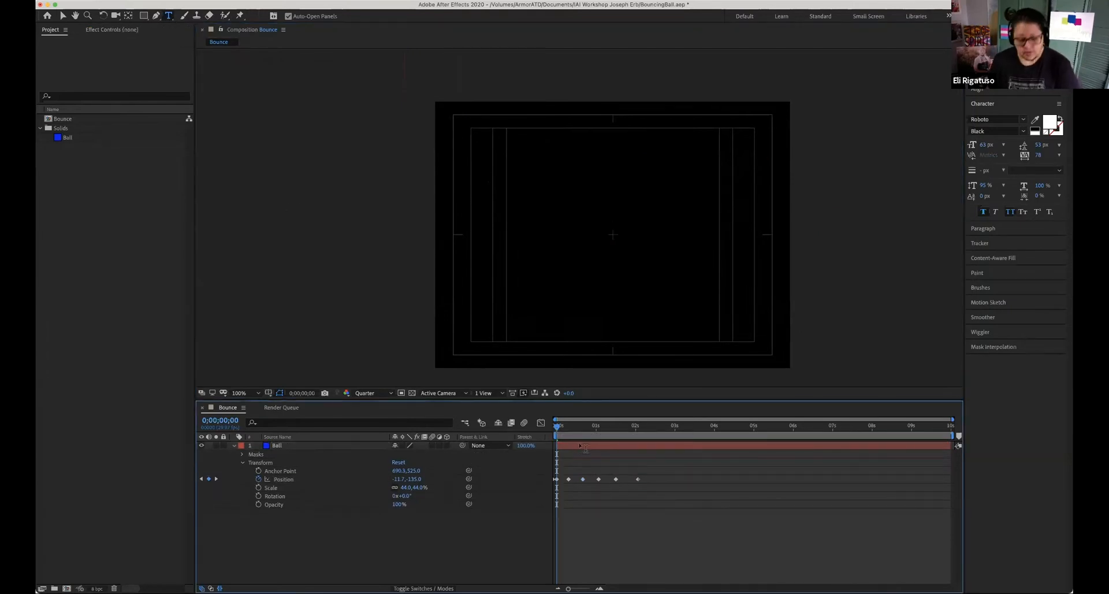
- Activate the Brush and Clone Stamp tools in turn, and show the Roto Brush and Refine Edge tool choices
click(184, 16)
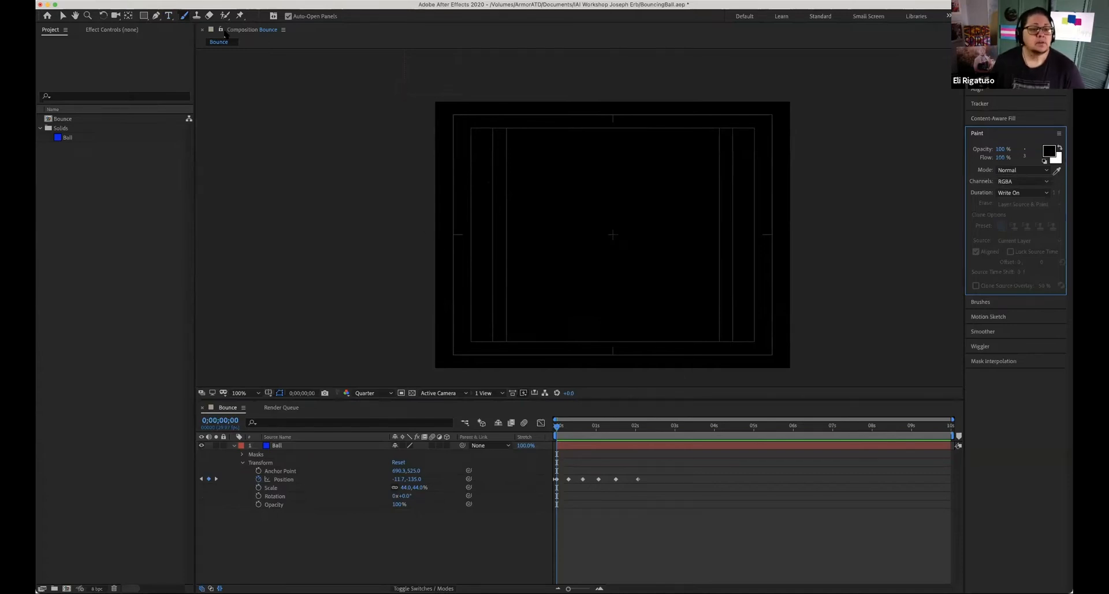
click(197, 16)
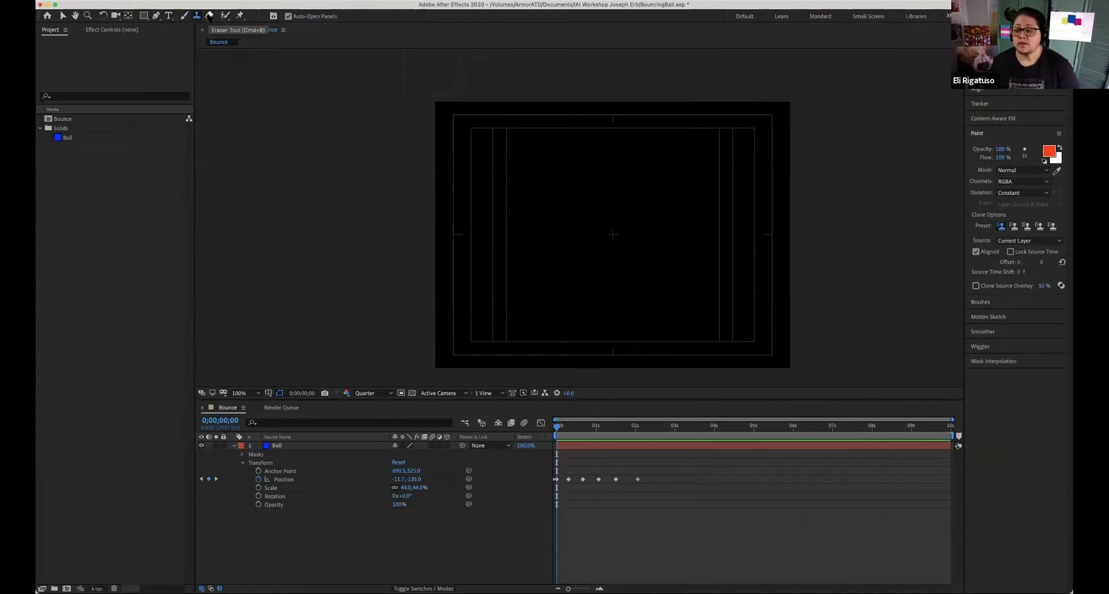
click(225, 17)
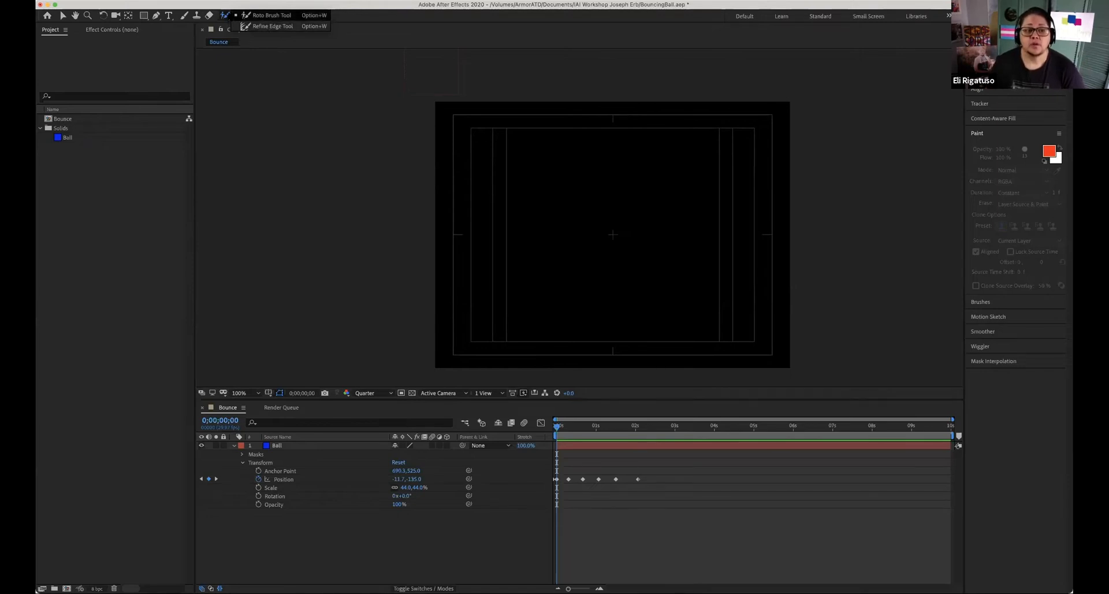
- Keep the Roto Brush tool active, and briefly show and hide the audio level meters
click(225, 16)
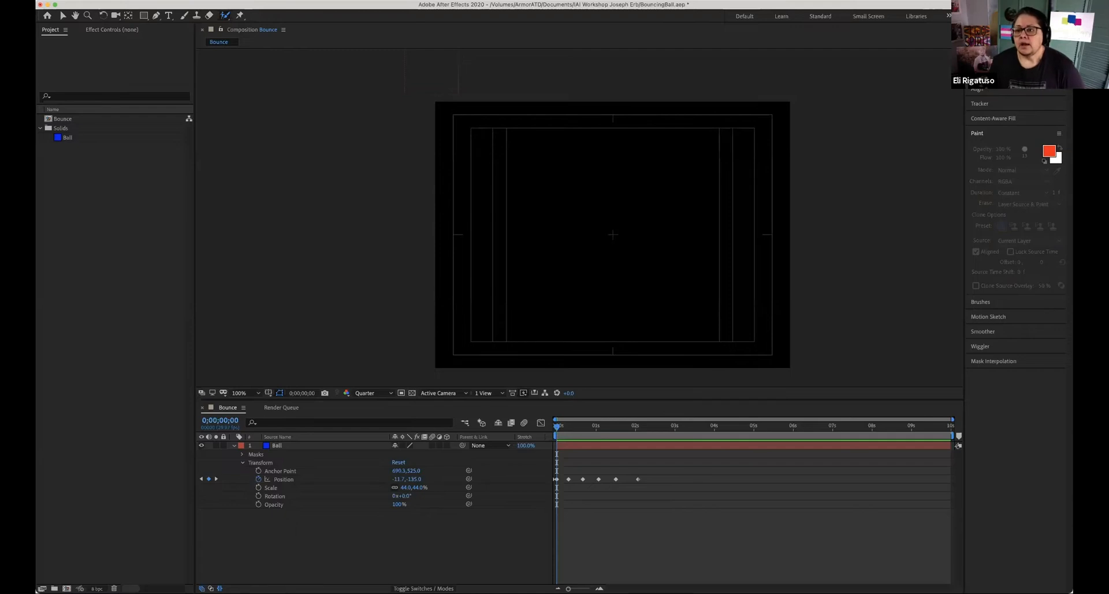
click(978, 44)
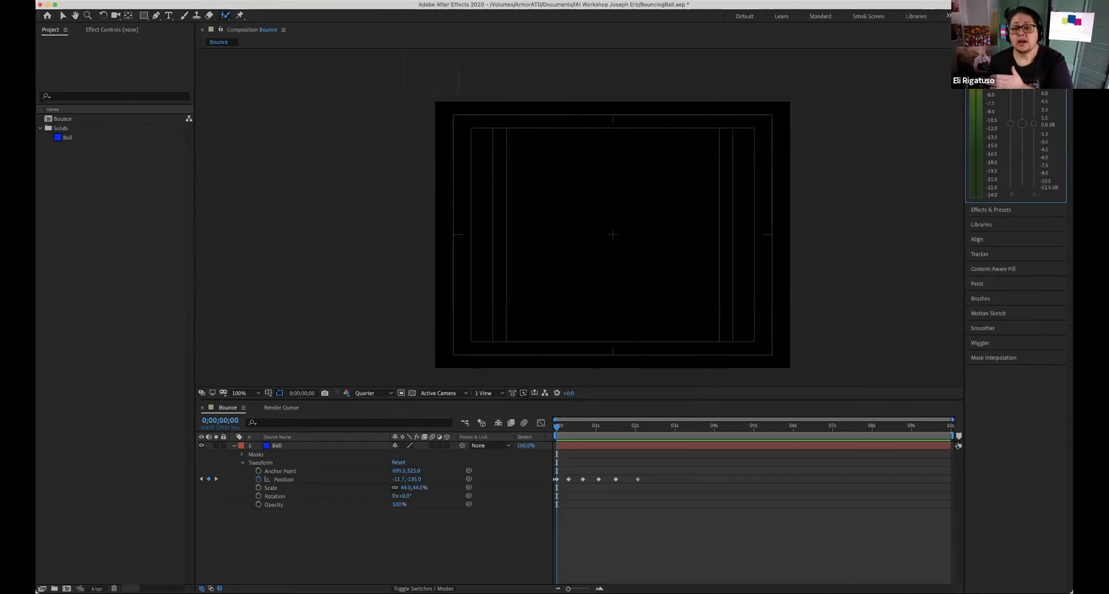
click(980, 45)
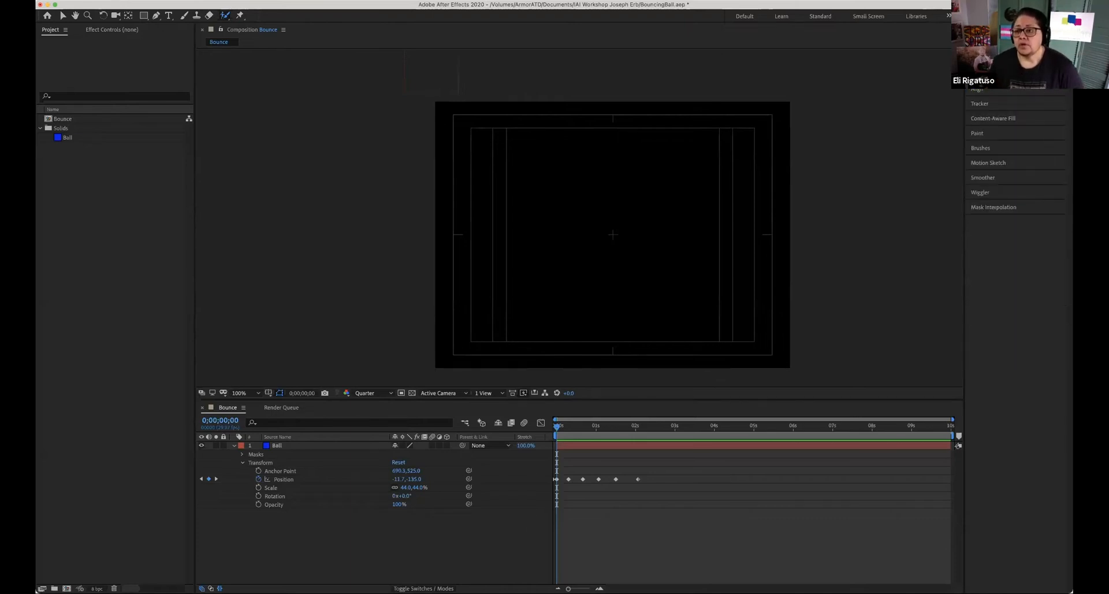
- Show Effects & Presets and look through the Text animation presets, including 3D Text, collapsing the Text folders again
click(988, 60)
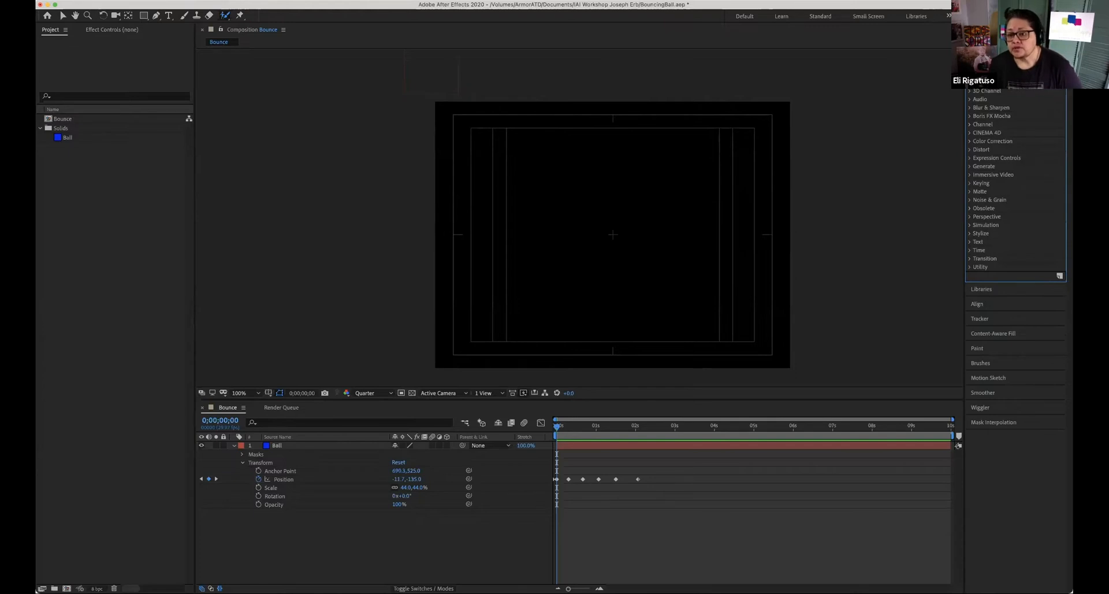
click(969, 83)
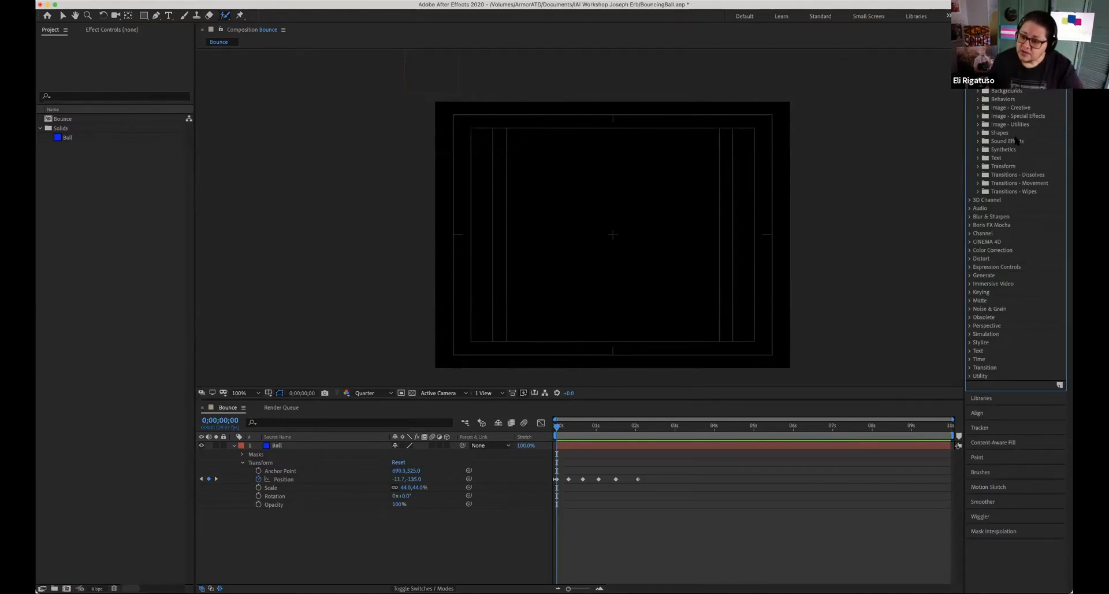
click(978, 158)
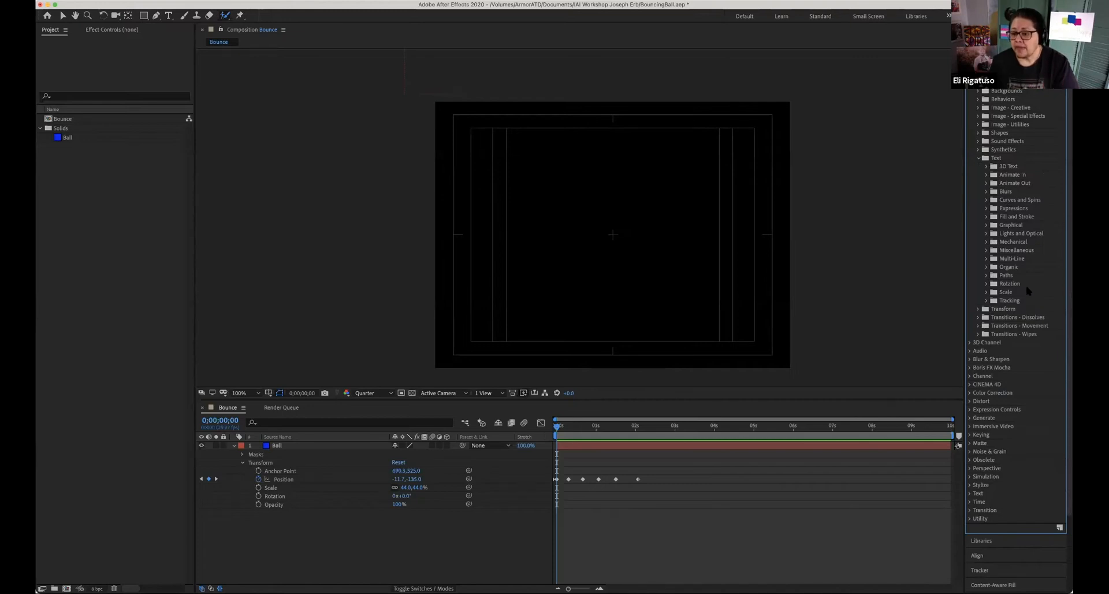
click(987, 167)
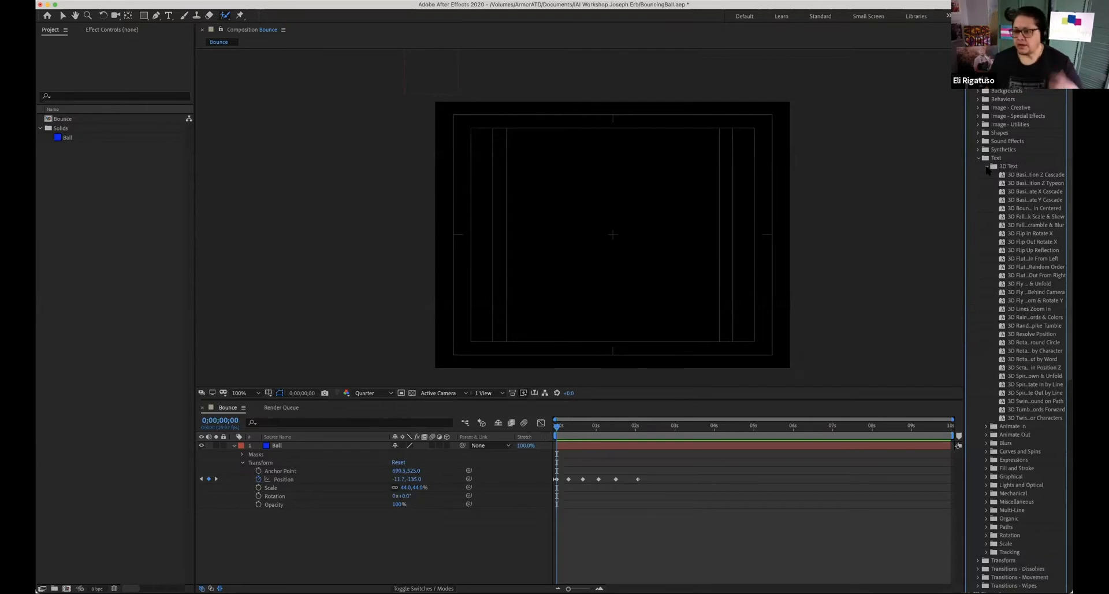
click(987, 167)
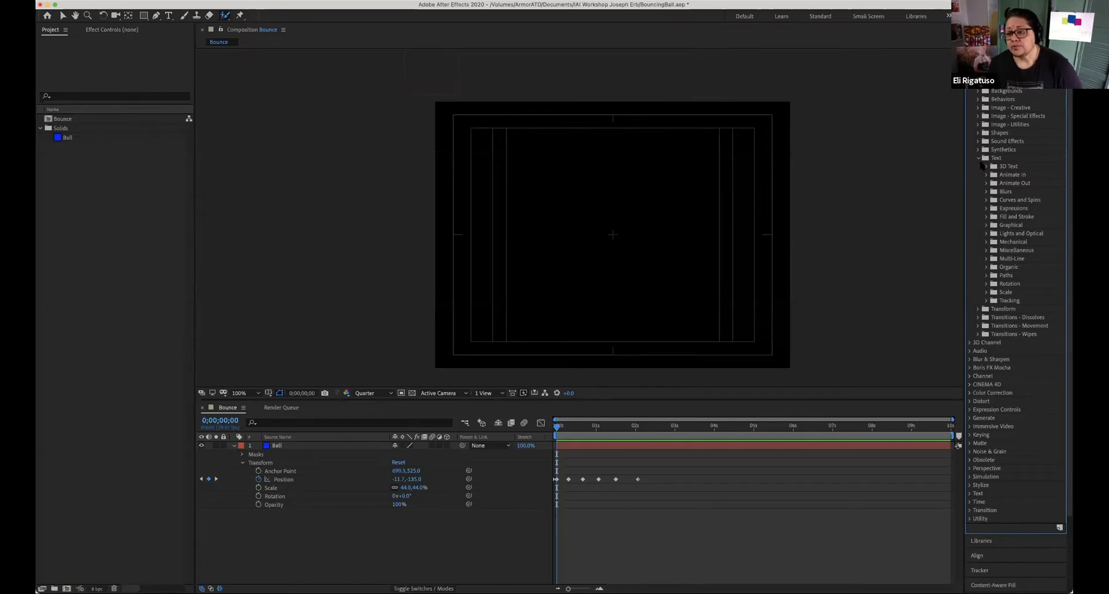
click(979, 158)
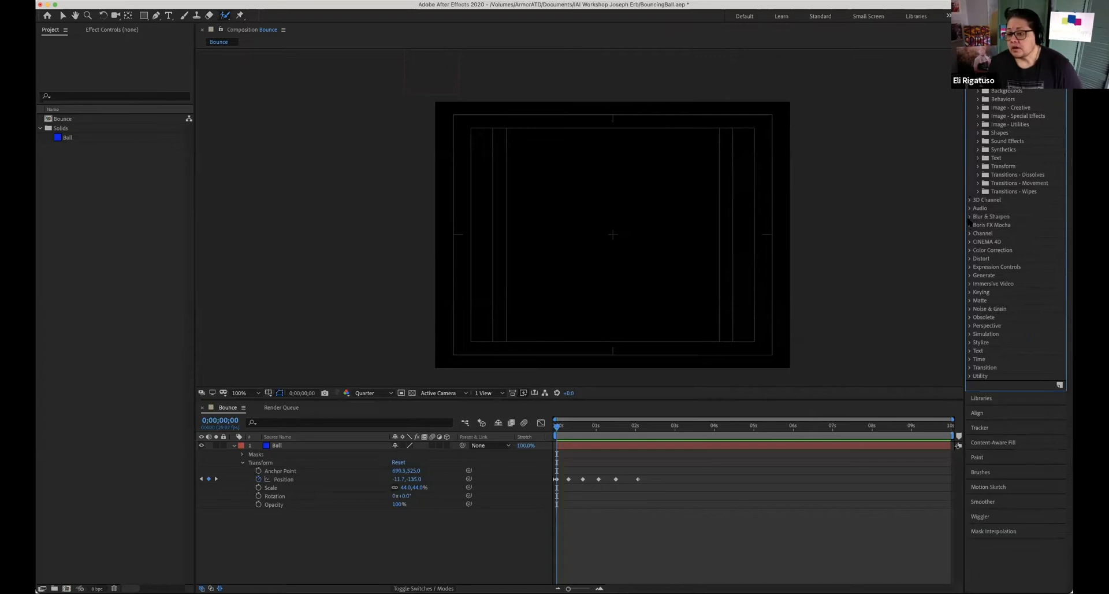
- Look through the Blur & Sharpen, Boris FX Mocha and CINEMA 4D effect categories, collapsing each one again
click(969, 217)
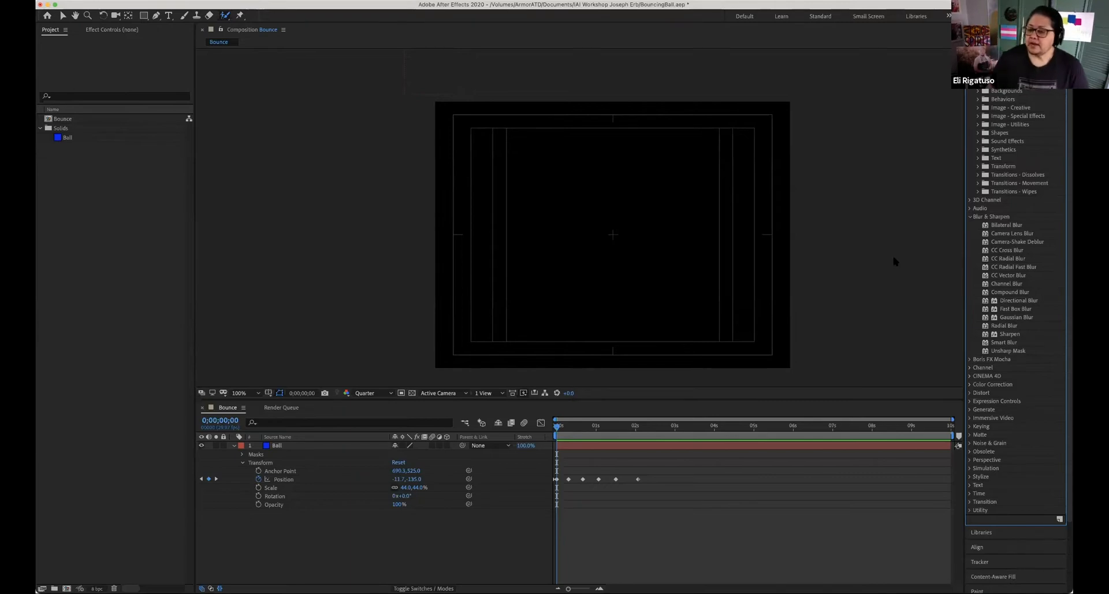
click(970, 217)
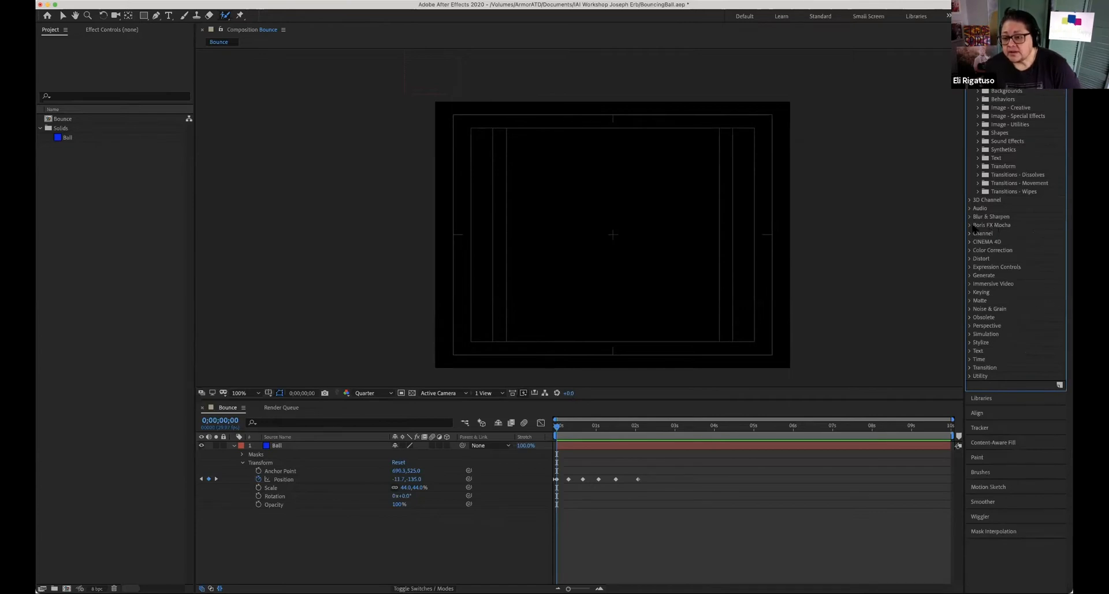
click(971, 226)
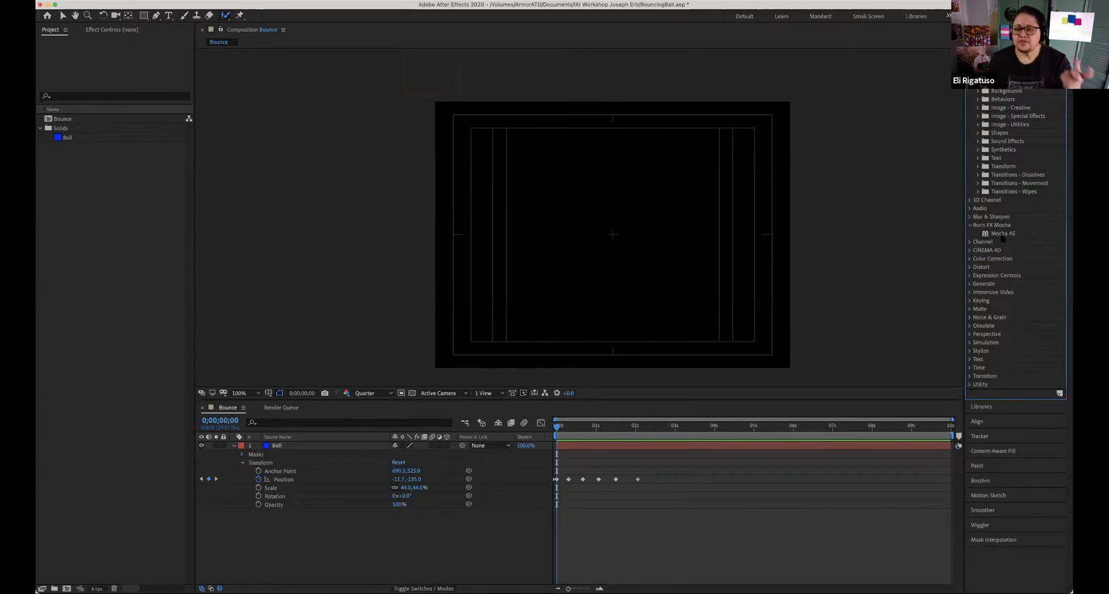
click(970, 224)
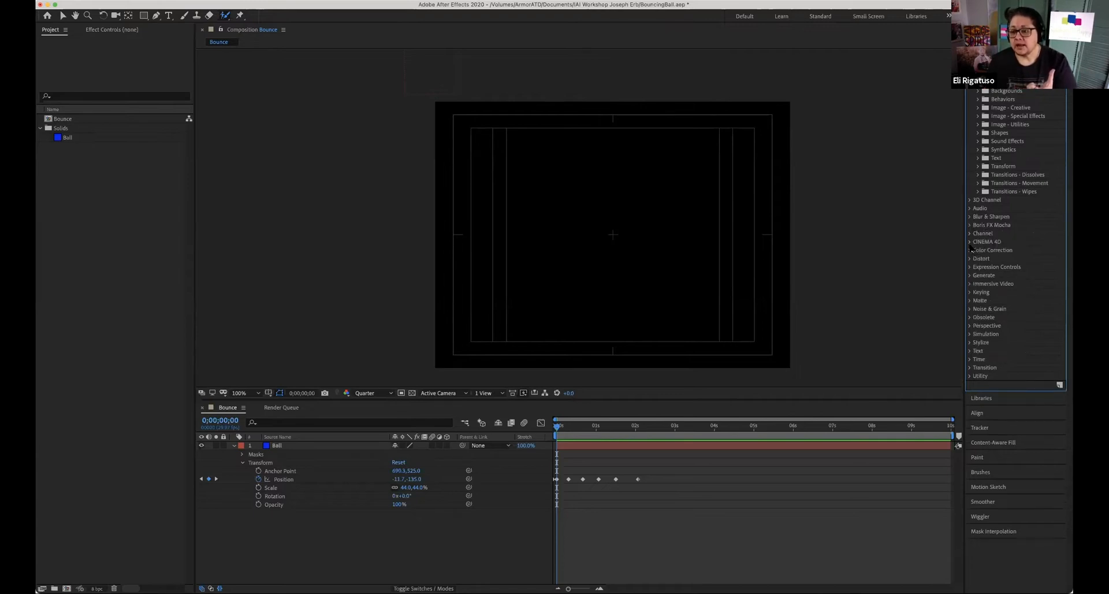
click(970, 241)
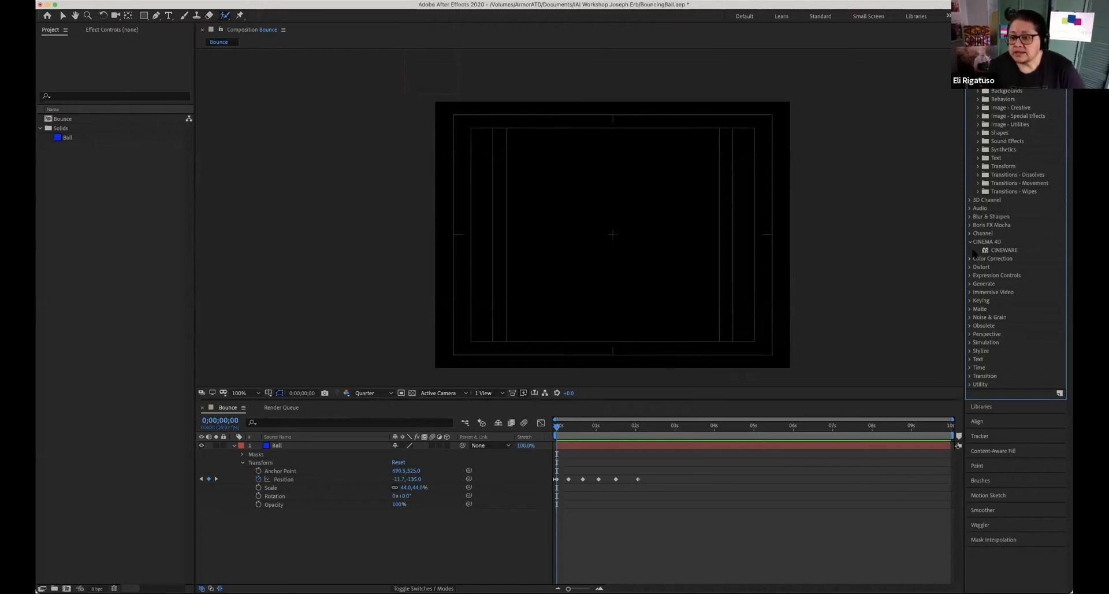
click(970, 242)
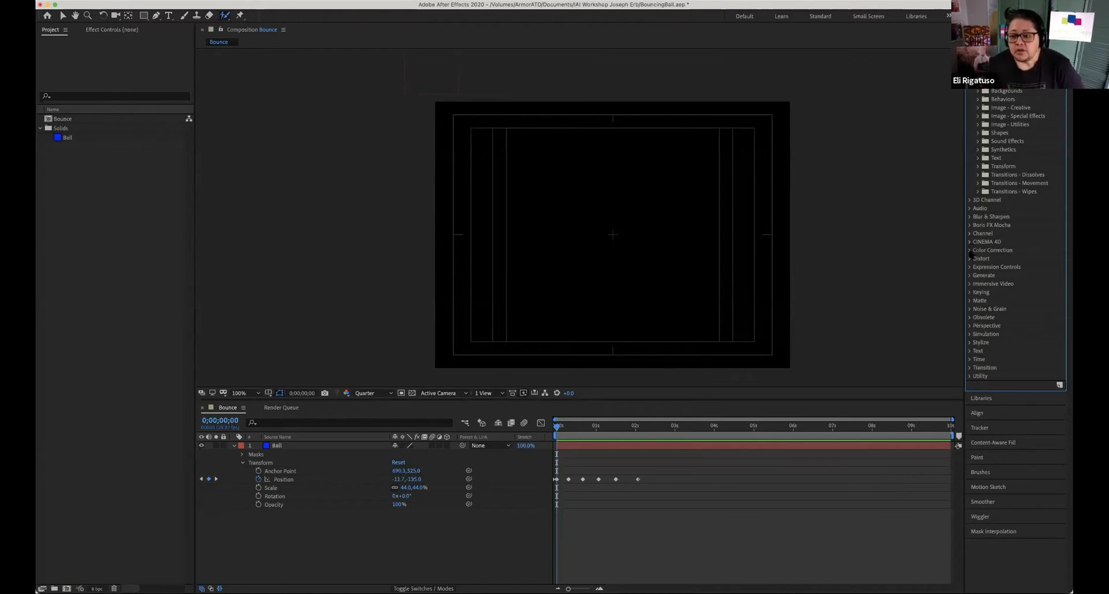
- Look through the Color Correction and Generate effects, and collapse both categories and the Animation Presets
click(970, 250)
scroll(1034, 463, down, 4)
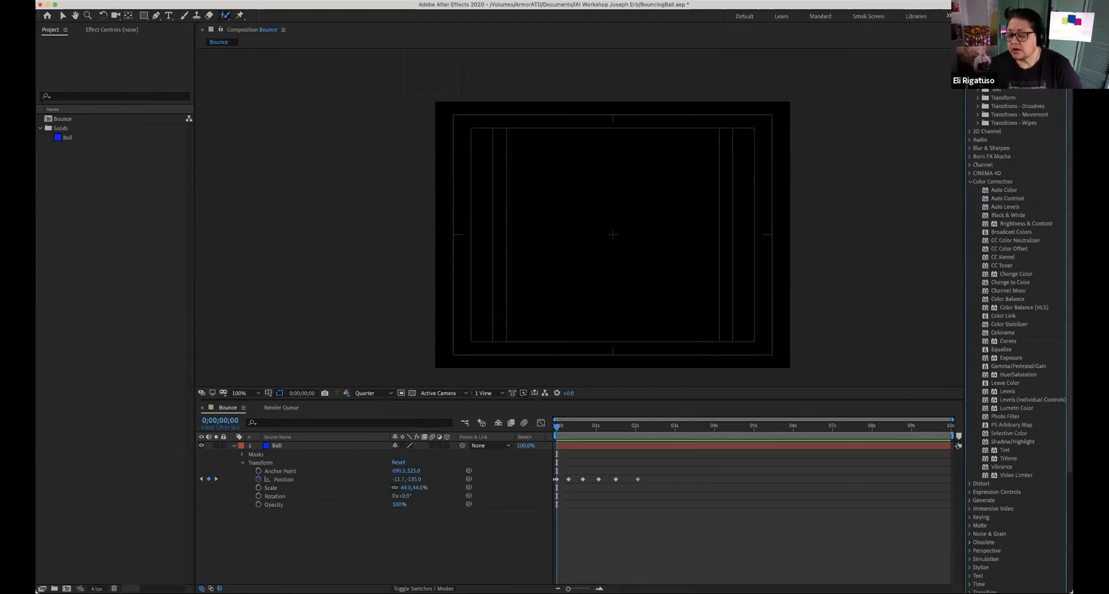
click(969, 182)
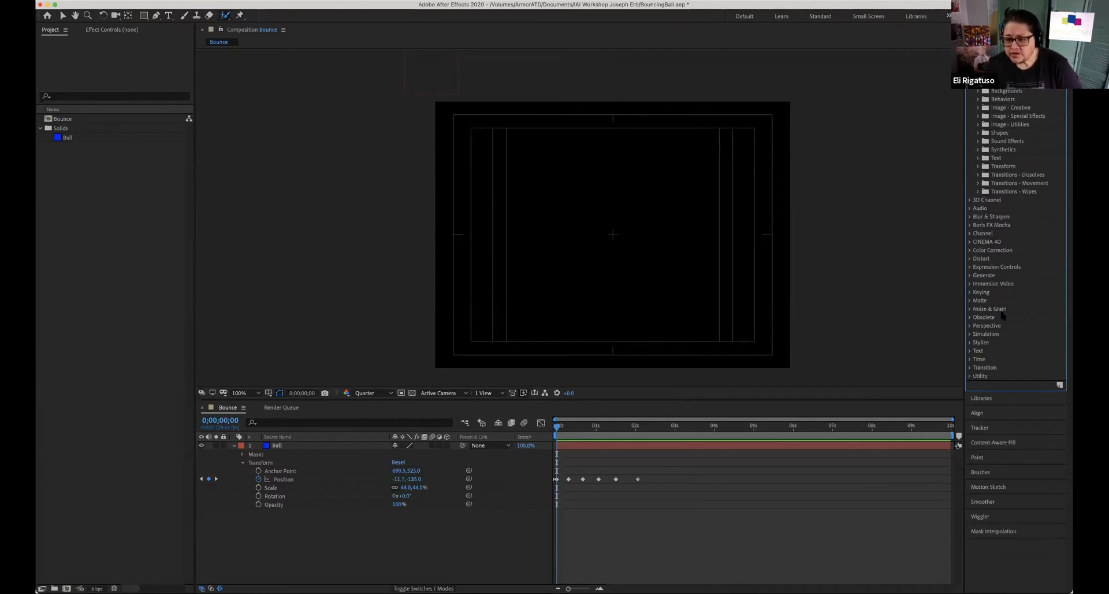
click(969, 276)
scroll(999, 177, down, 6)
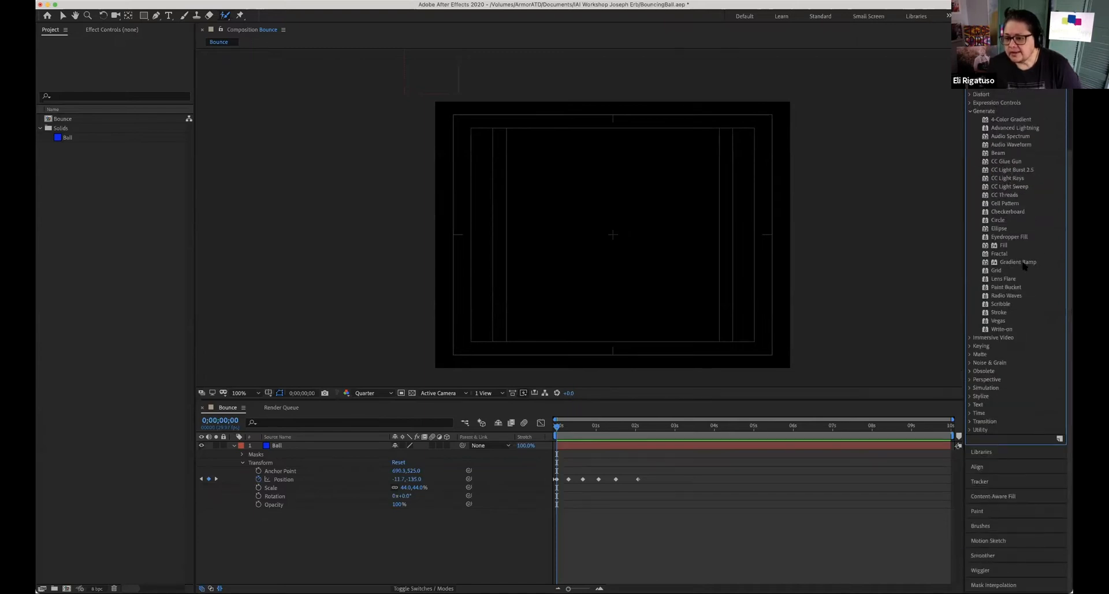
click(968, 111)
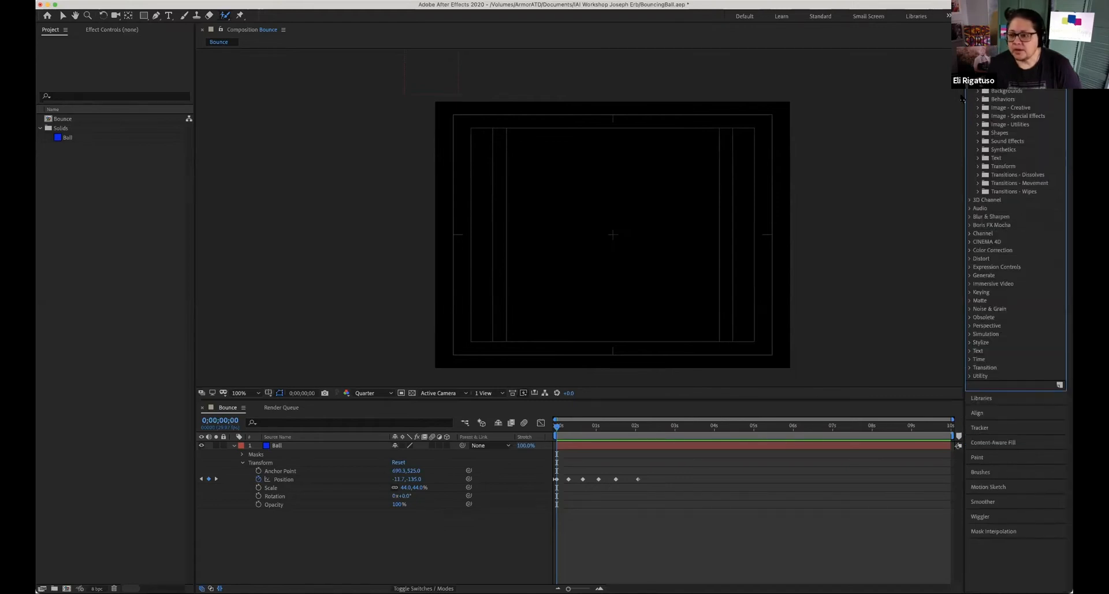
click(969, 83)
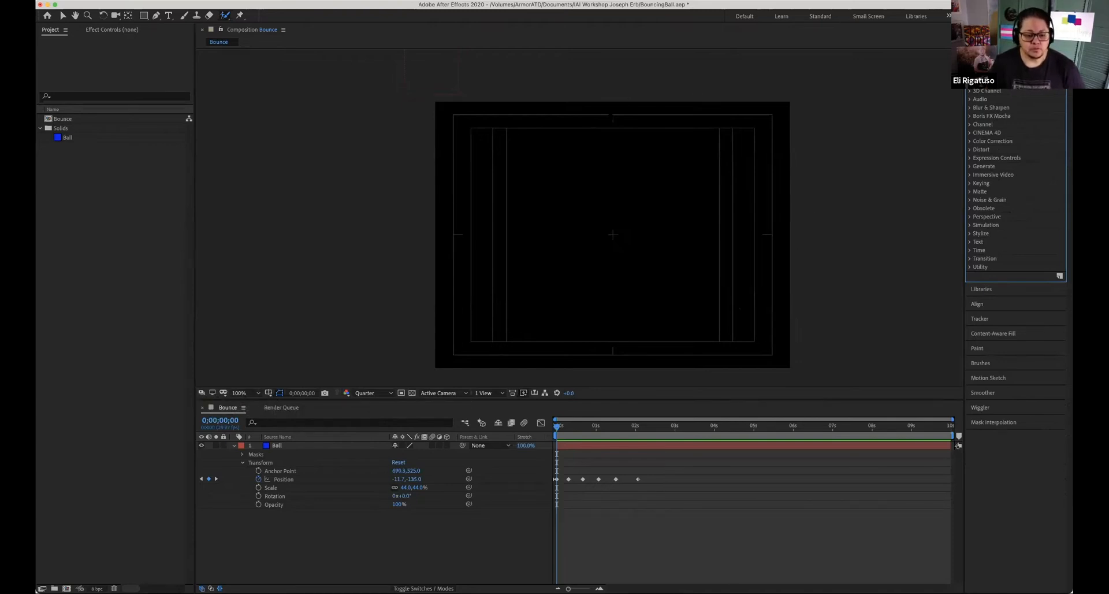
- Set the composition's preview resolution to Auto and play the bouncing ball animation from the first frame
click(382, 394)
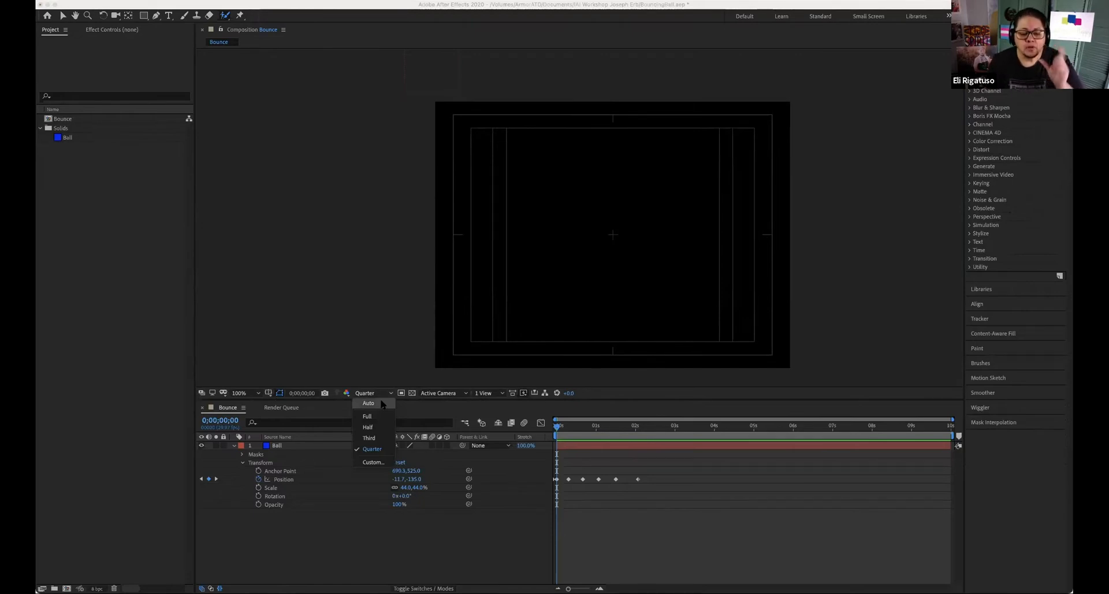
click(381, 403)
click(572, 427)
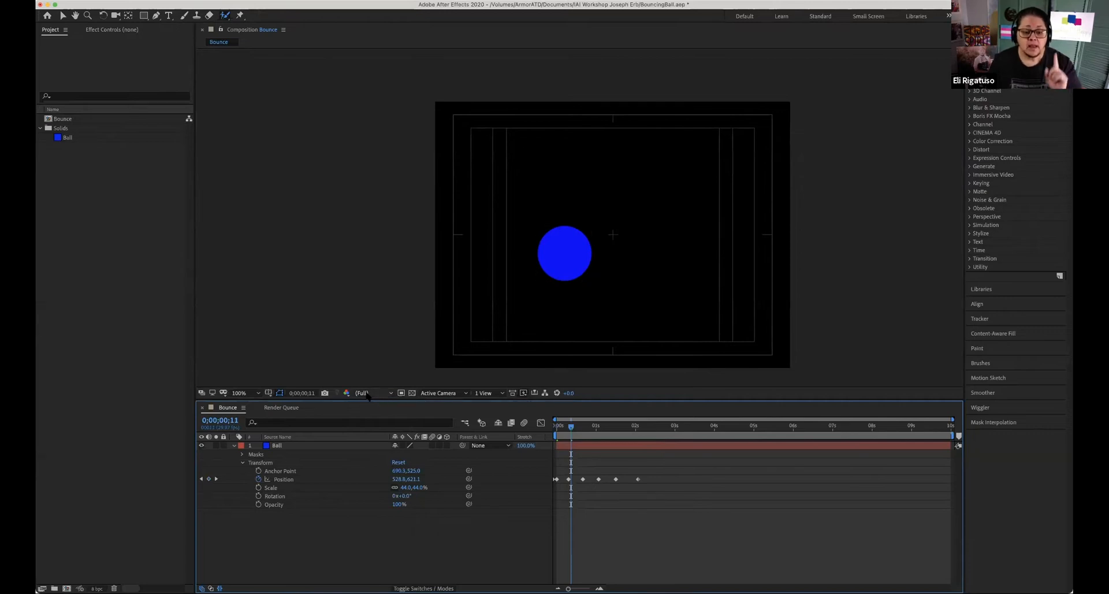
drag(571, 428, 556, 427)
key(space)
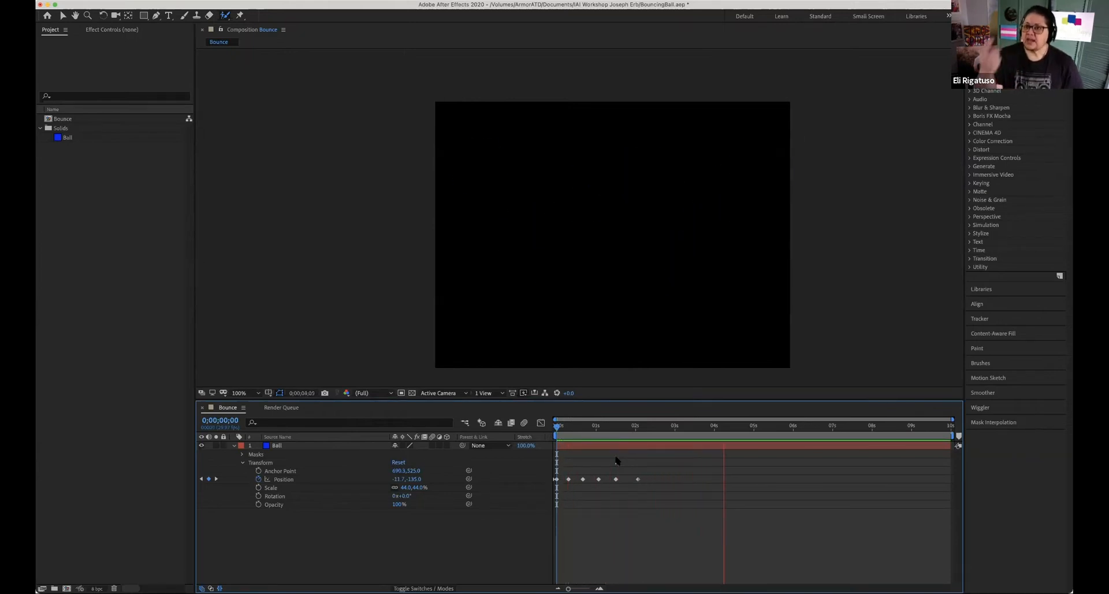
key(space)
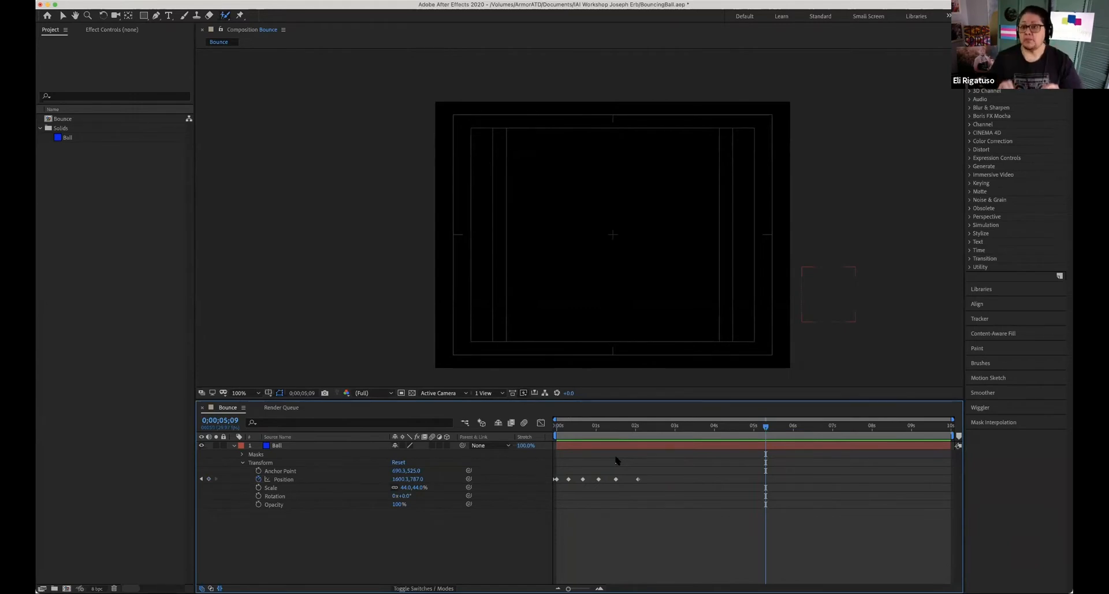
- Set the preview resolution back to Quarter and move the current time to 0;00;00;11
click(373, 393)
click(374, 448)
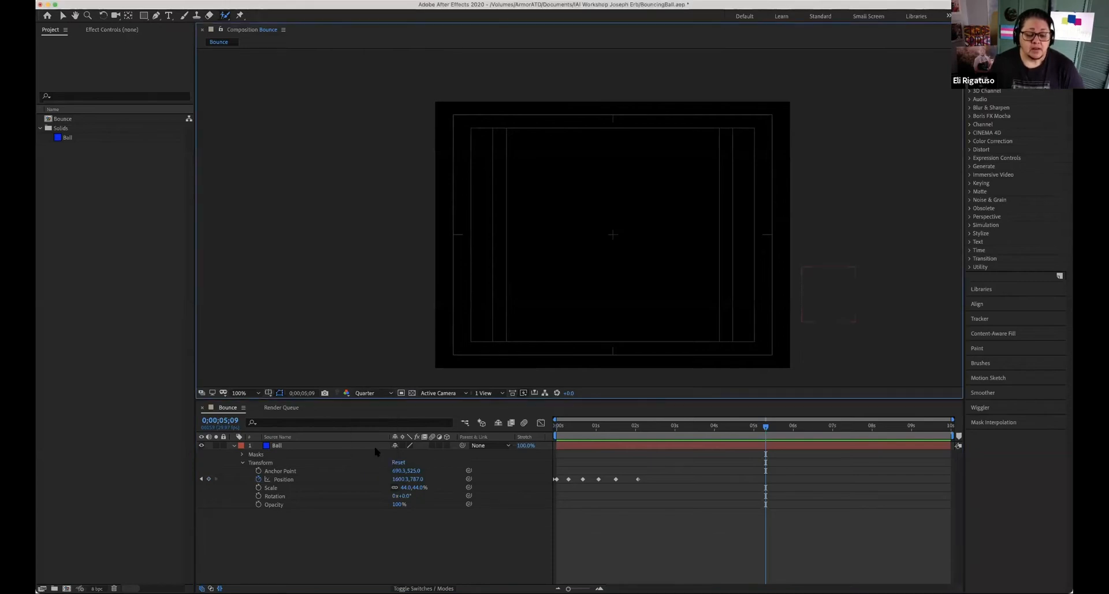
click(590, 427)
drag(587, 430, 571, 430)
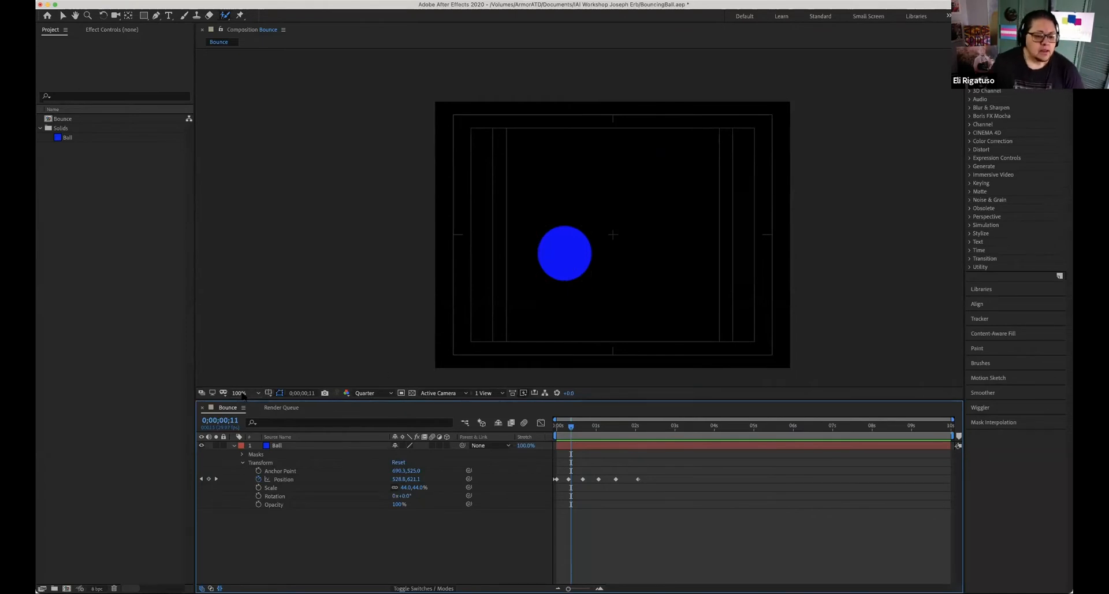
- Set the composition magnification to Fit up to 200% and enlarge the viewer area above the timeline
click(243, 393)
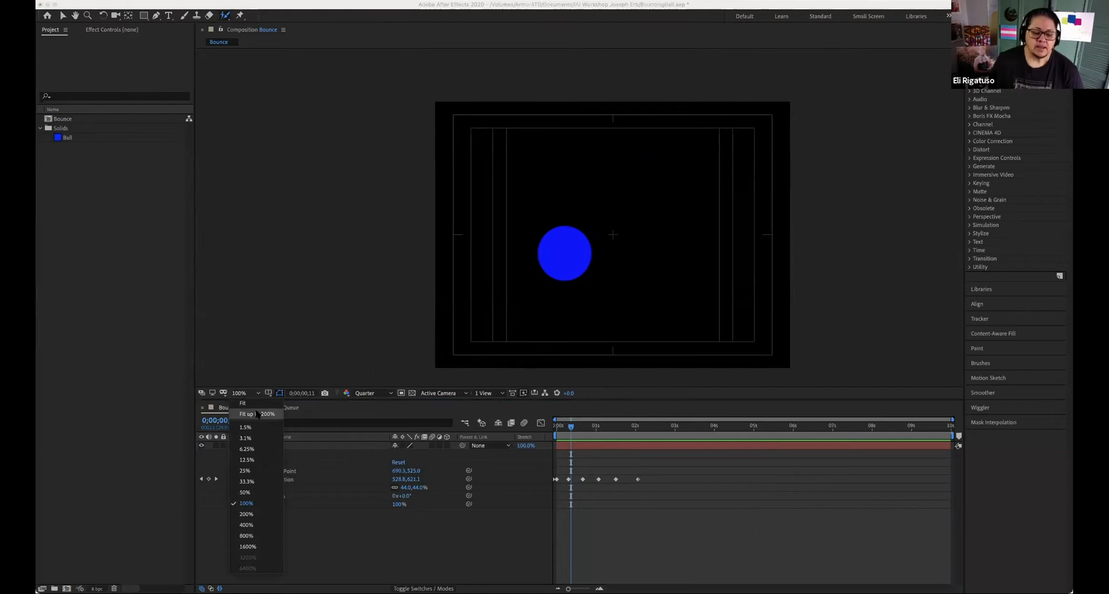
click(257, 413)
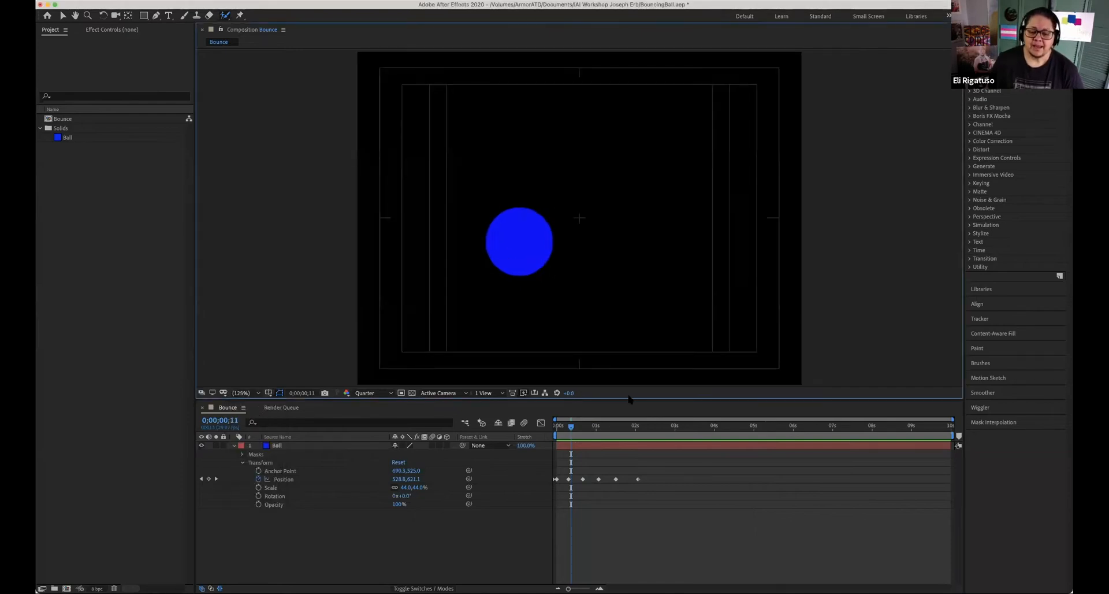
drag(628, 399, 627, 422)
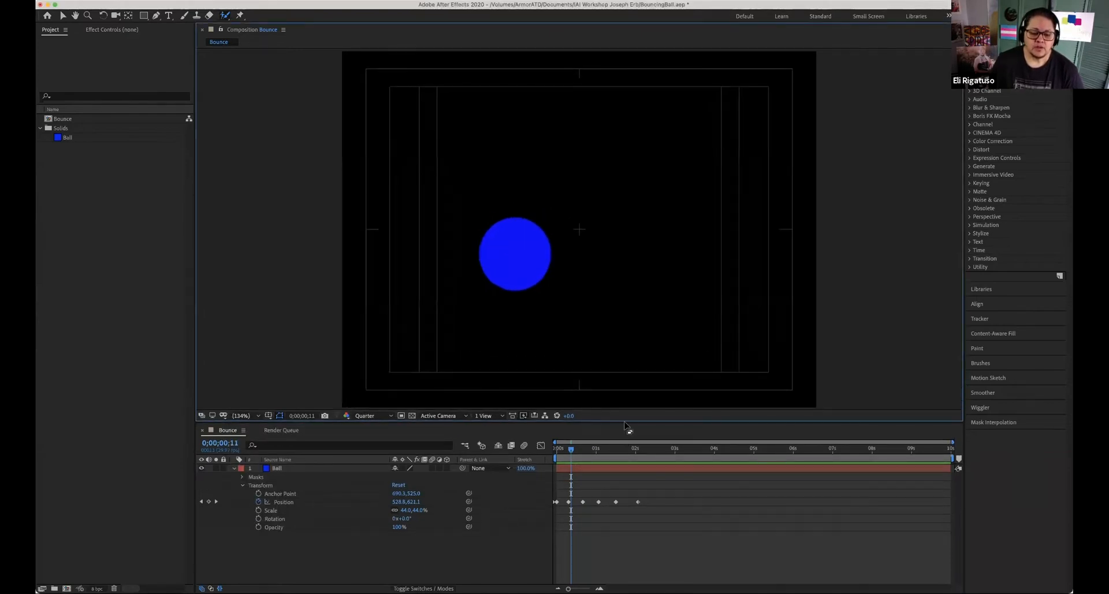
- Reduce the magnification to 50% and further to 25%, and select the Ball layer at the first frame to show its motion path
click(254, 415)
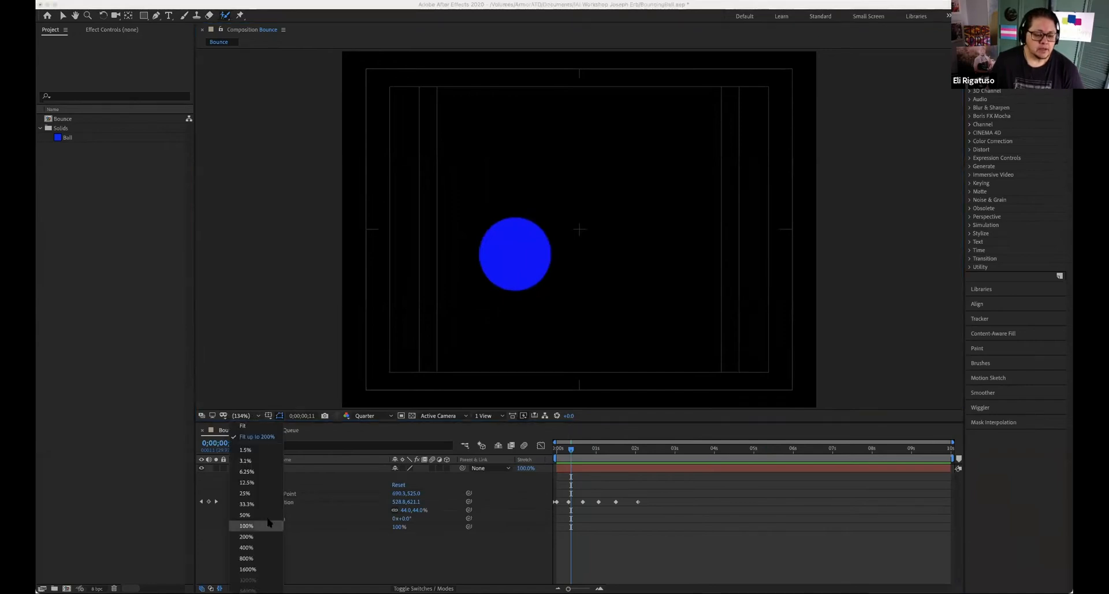
click(246, 515)
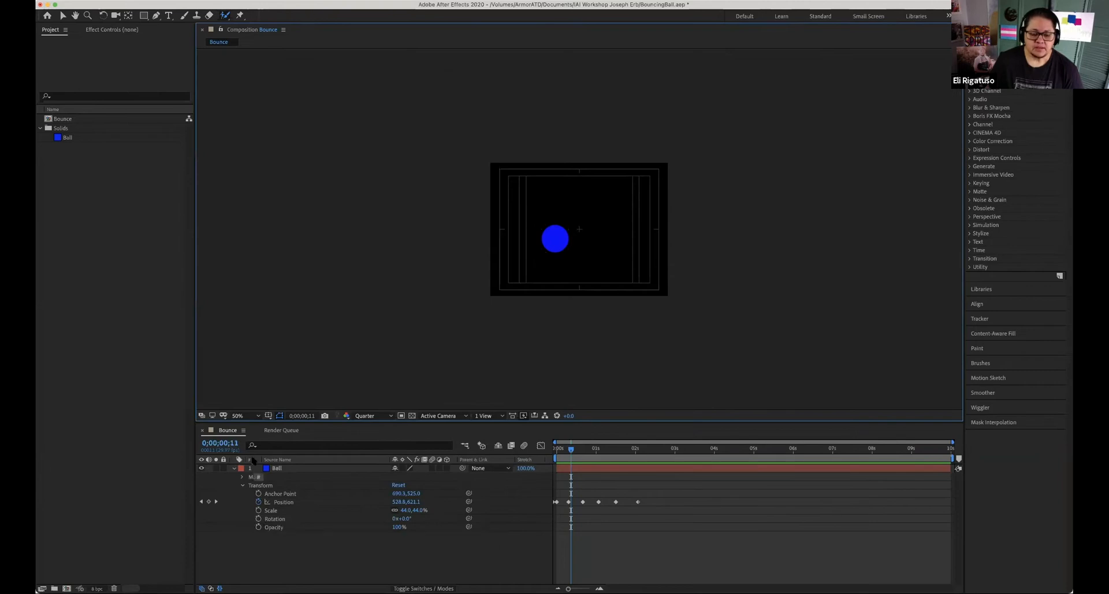
click(258, 416)
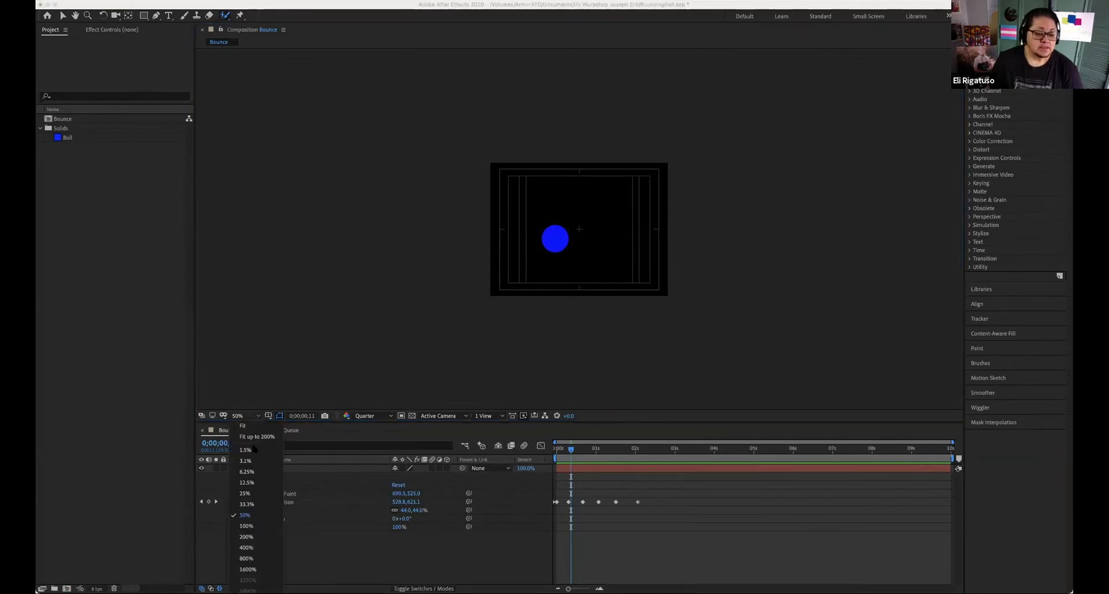
click(258, 493)
drag(570, 454, 556, 454)
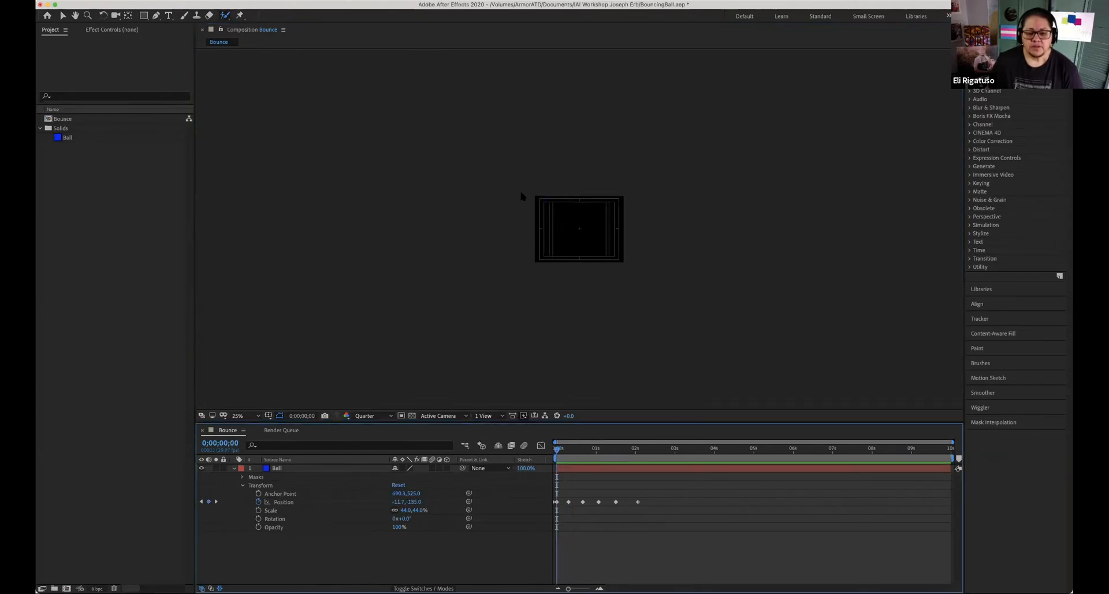
click(582, 470)
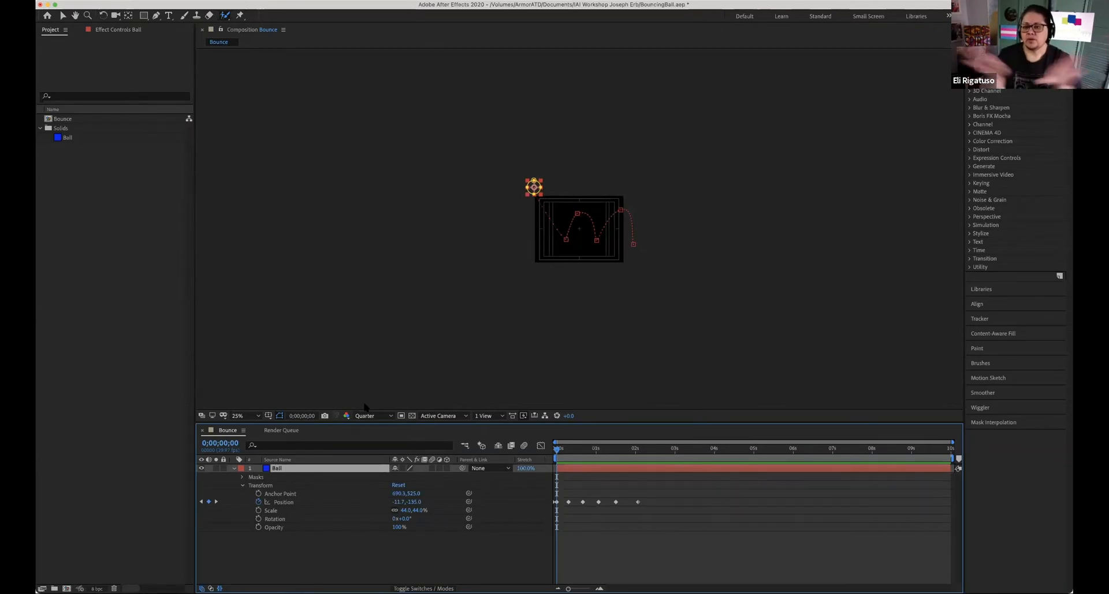
- Turn the Title/Action Safe overlay off and back on, and set the composition magnification to Fit up to 200%
click(268, 416)
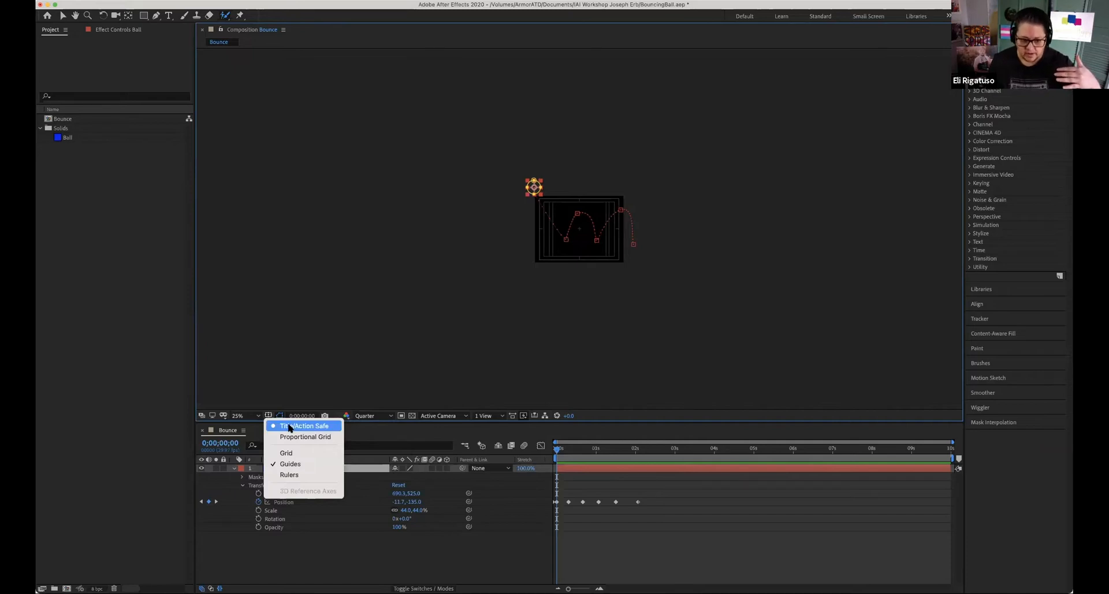
click(289, 426)
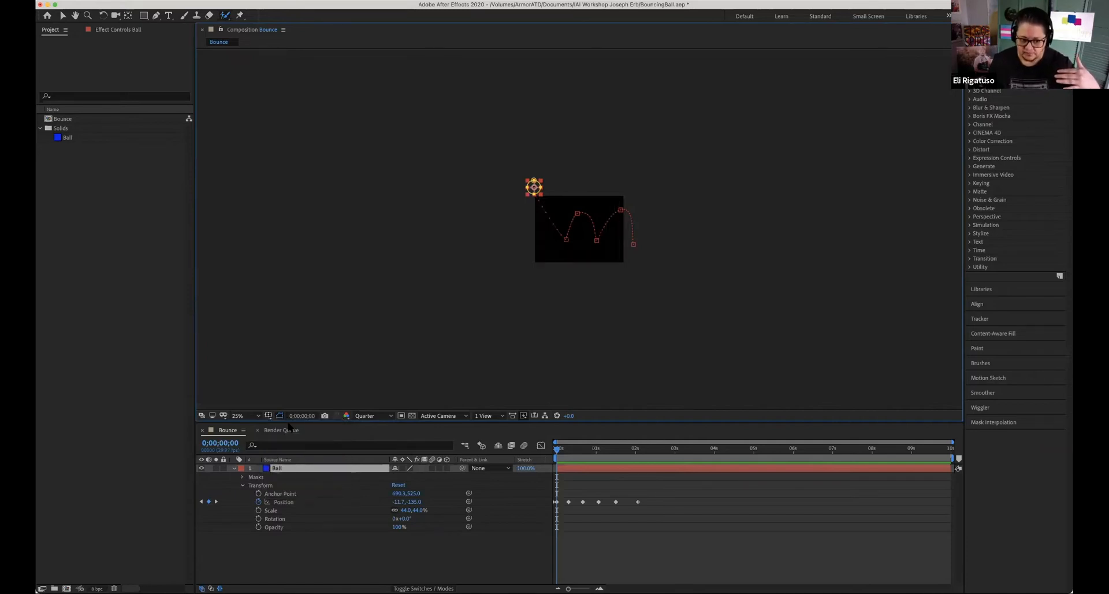
click(269, 415)
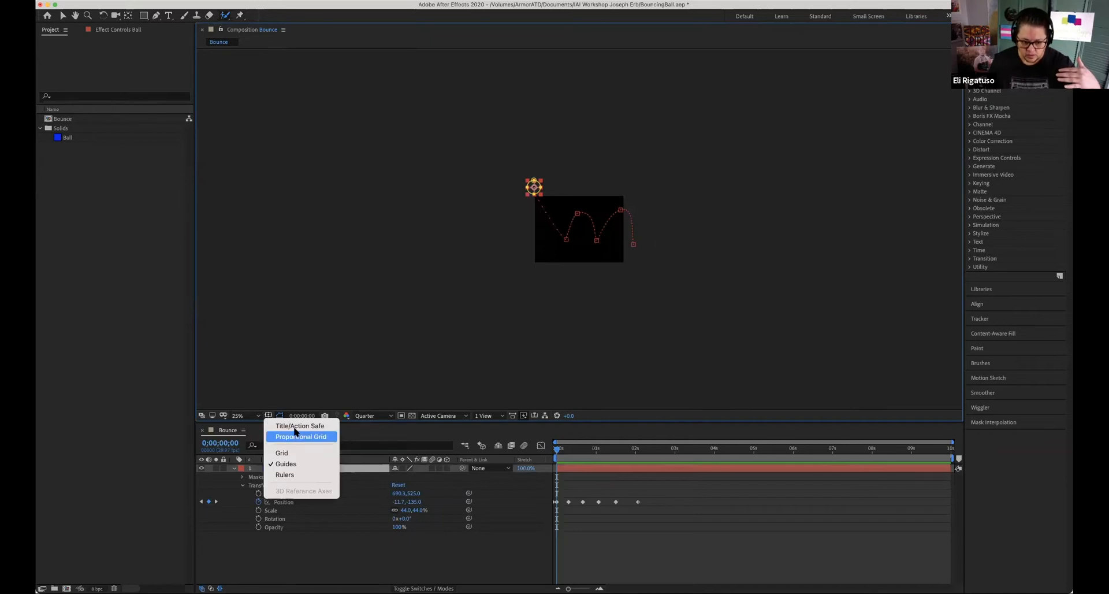
click(294, 426)
click(246, 416)
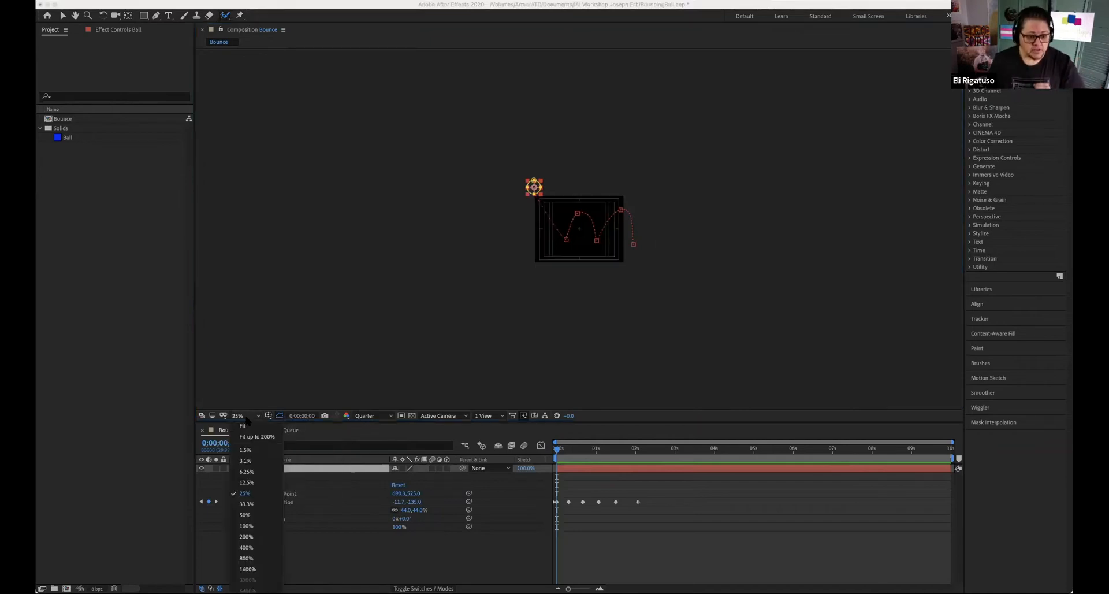
click(254, 437)
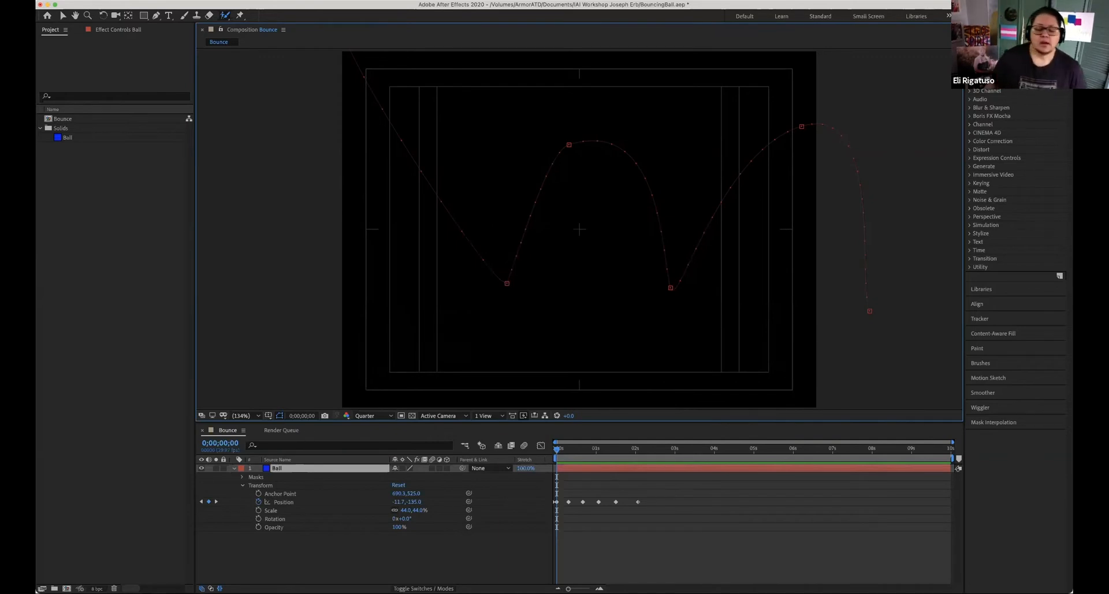
- Show the grid overlay in the composition viewer and hide it again
click(268, 416)
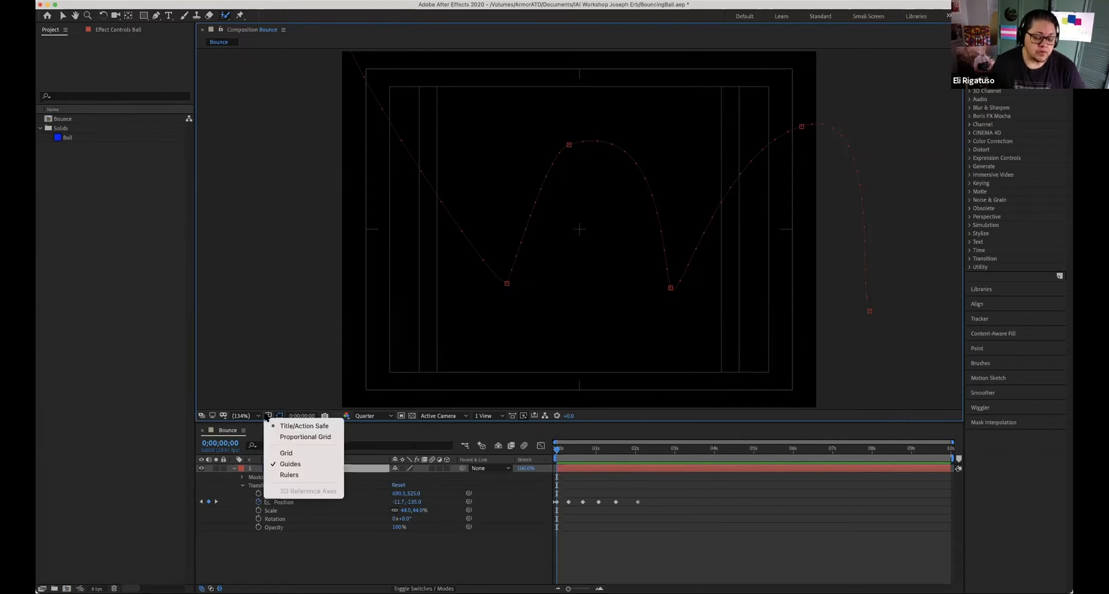
click(286, 453)
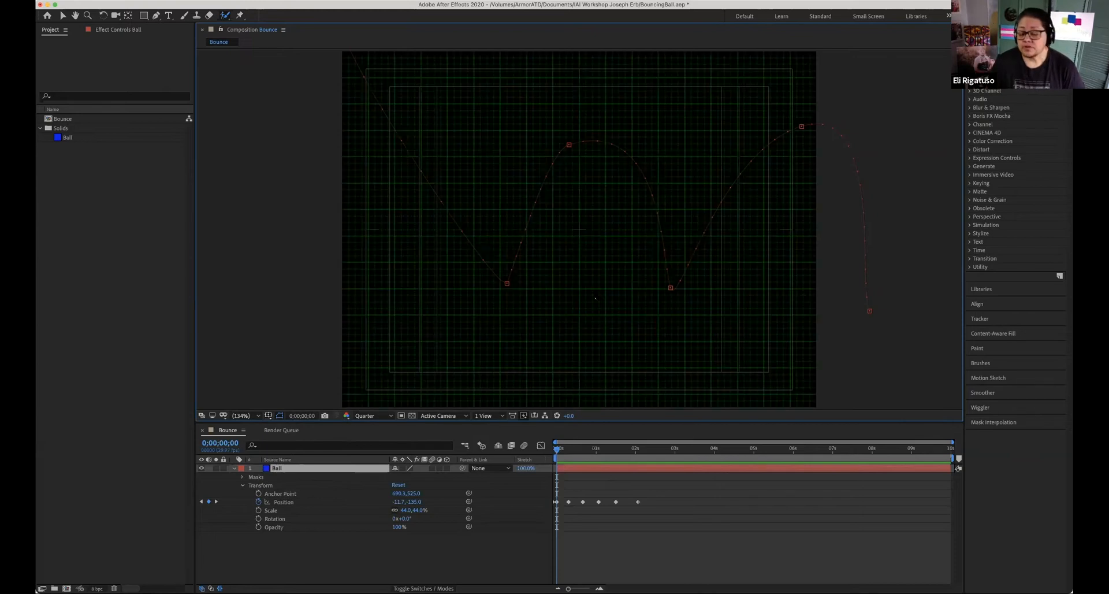
click(268, 416)
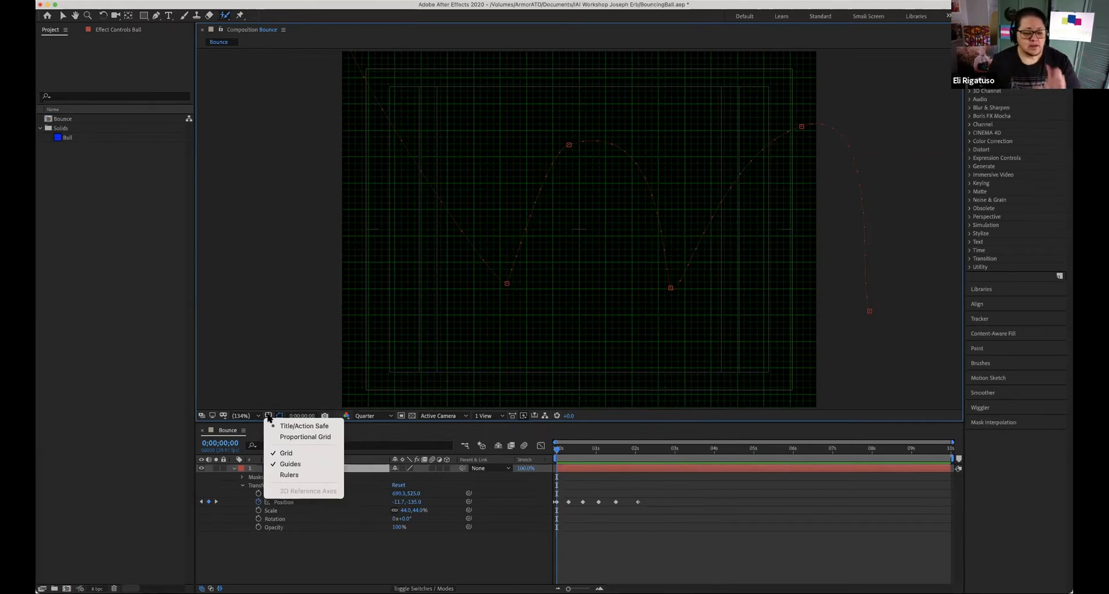
click(287, 453)
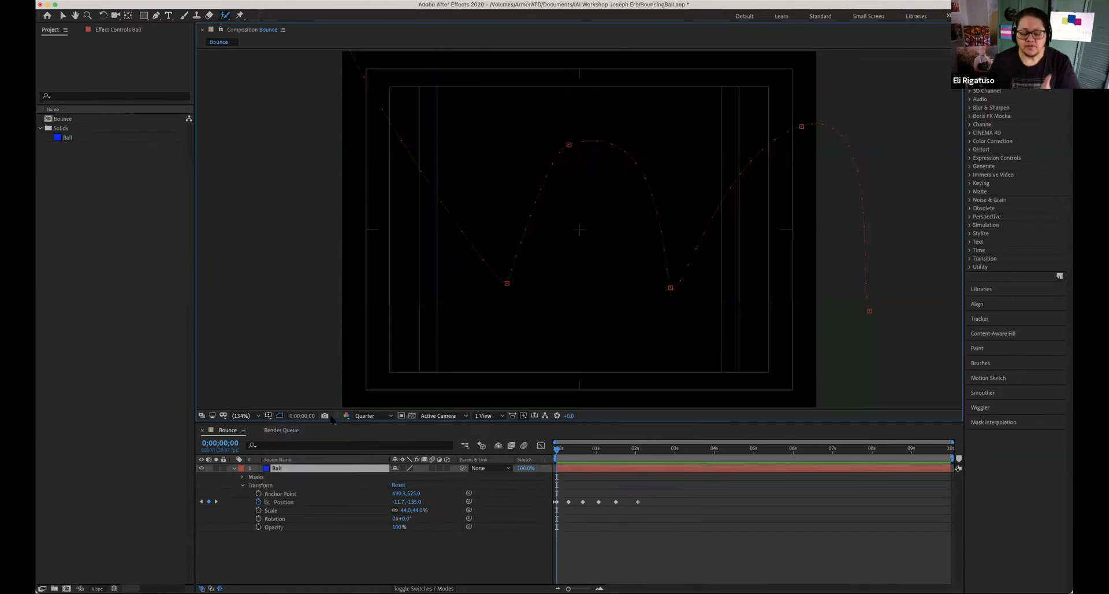
- Turn off the Guides option for the composition viewer, leaving the Title/Action Safe overlay on
click(269, 417)
click(272, 463)
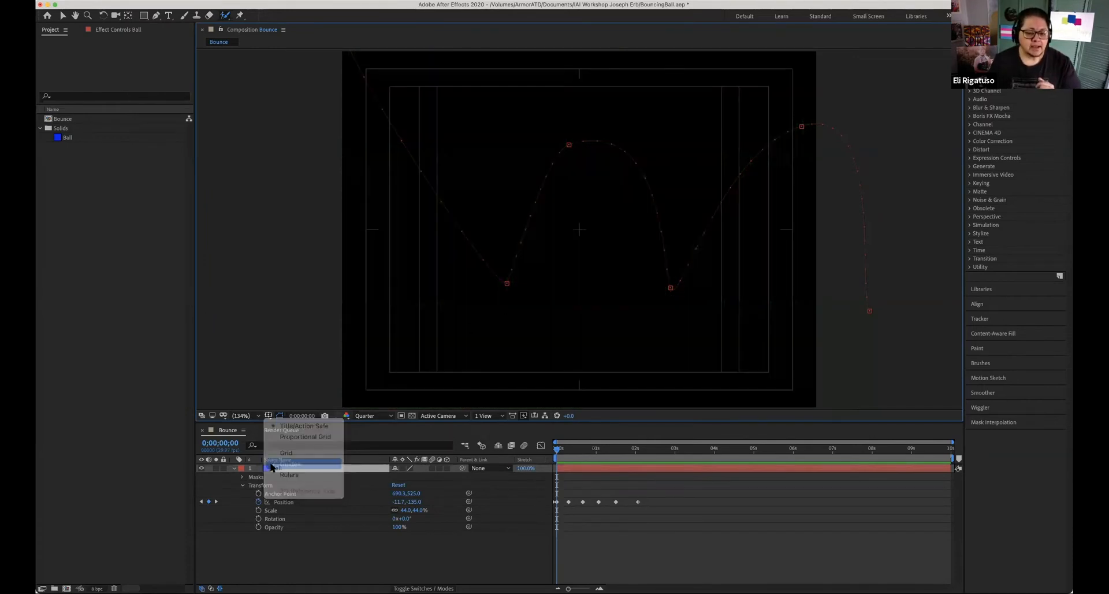
click(270, 416)
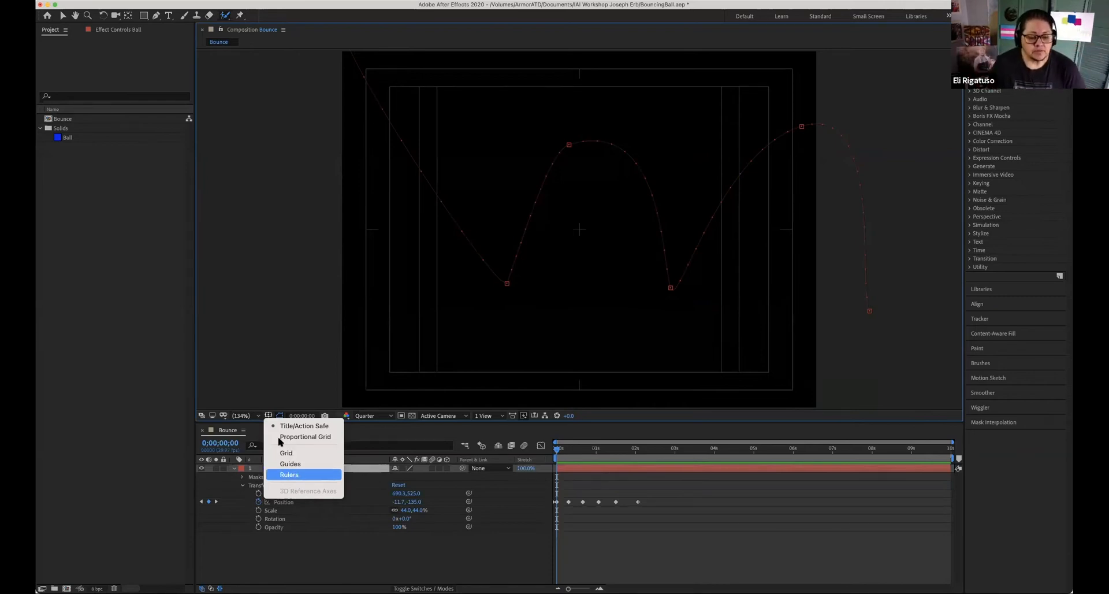
click(266, 416)
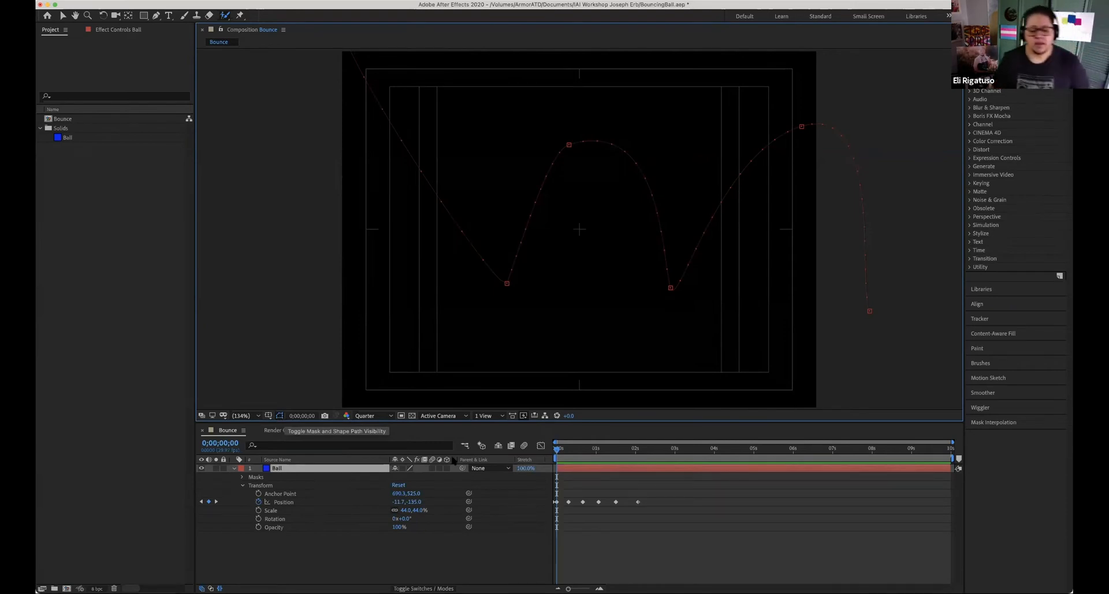
- Move the current time to 0;00;00;24 and toggle the mask and shape path visibility off and back on
drag(556, 449, 588, 452)
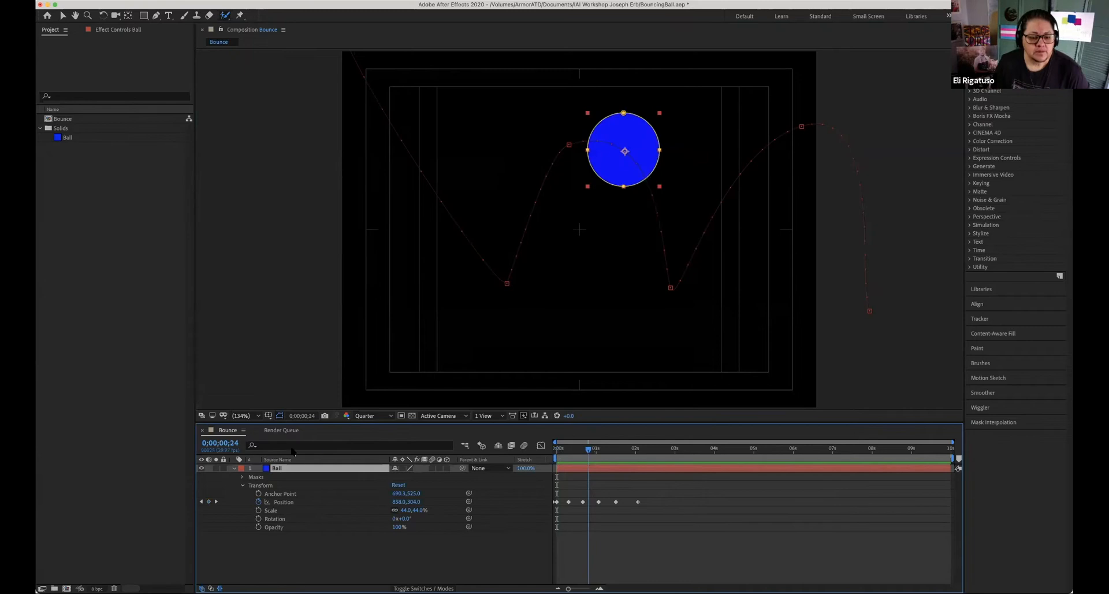
click(280, 417)
click(280, 416)
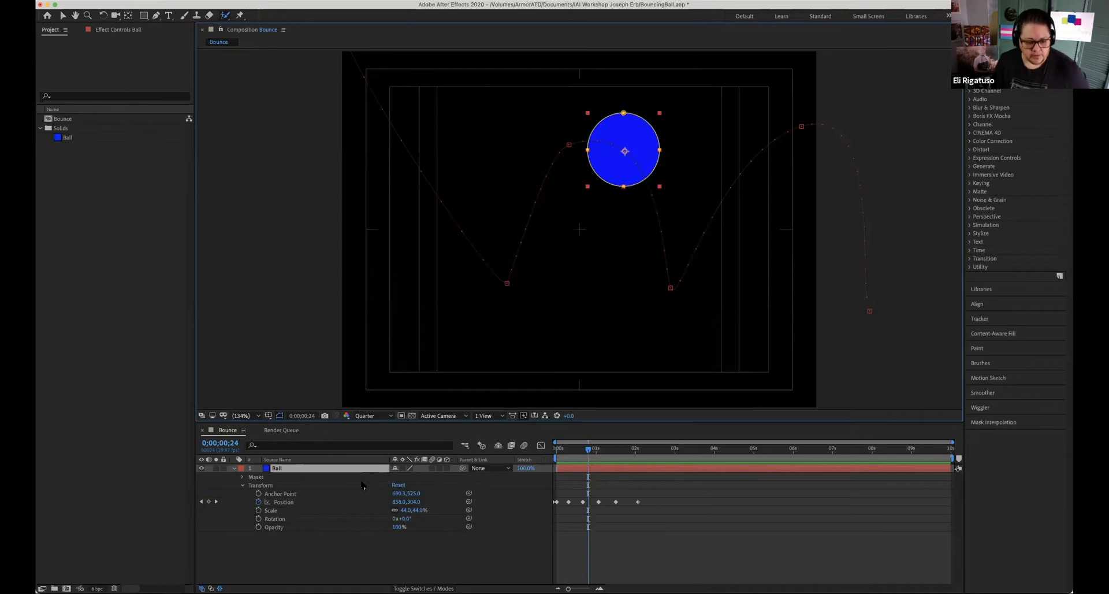
- Expand the Ball layer's Masks group and reveal the properties of Mask 1
click(242, 477)
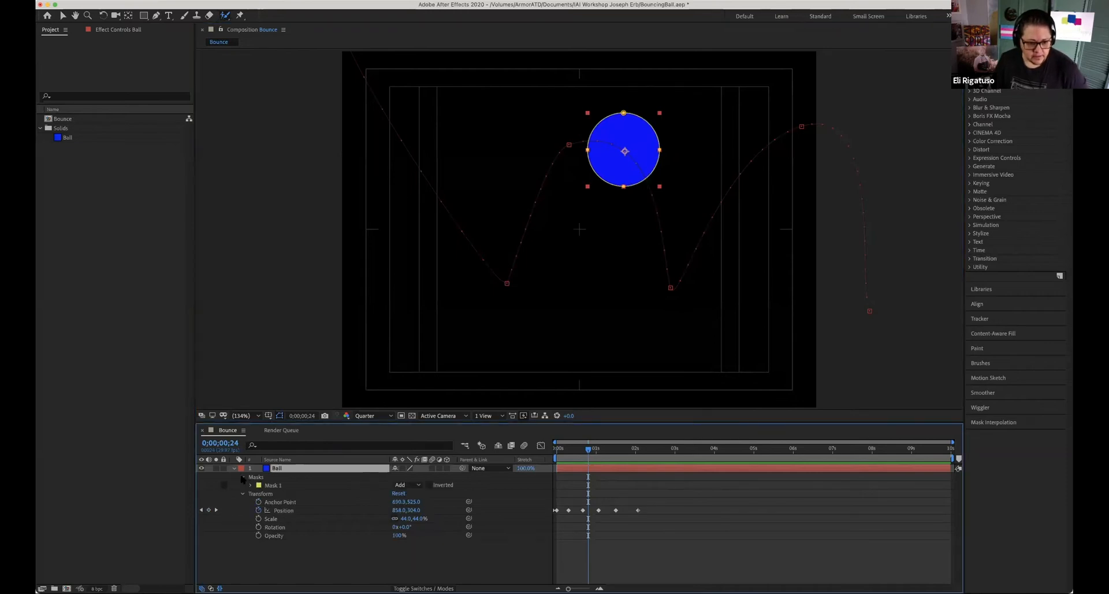
click(203, 481)
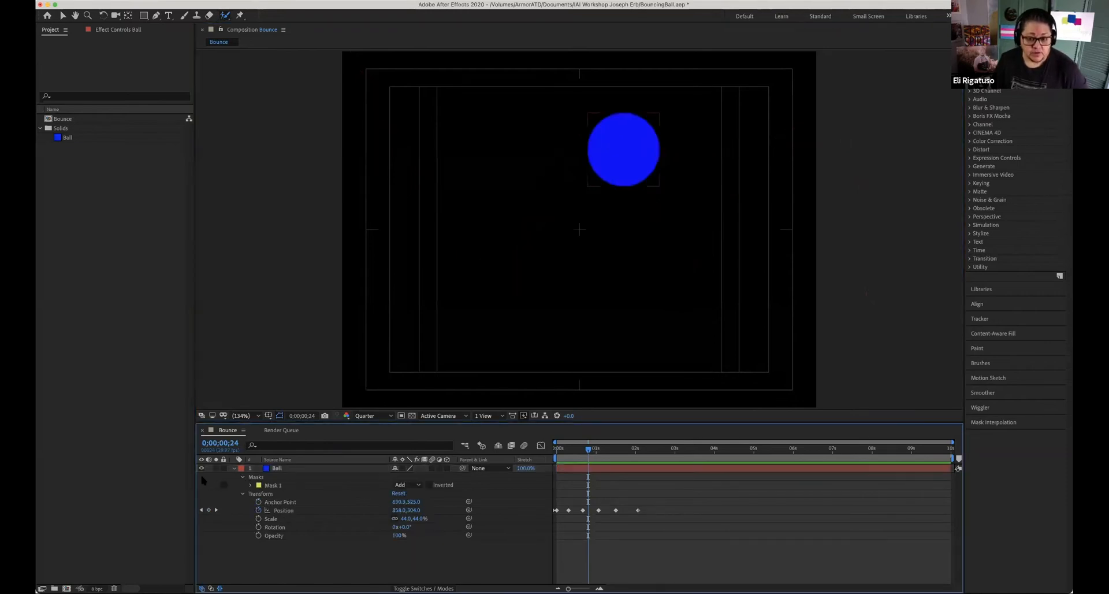
click(267, 477)
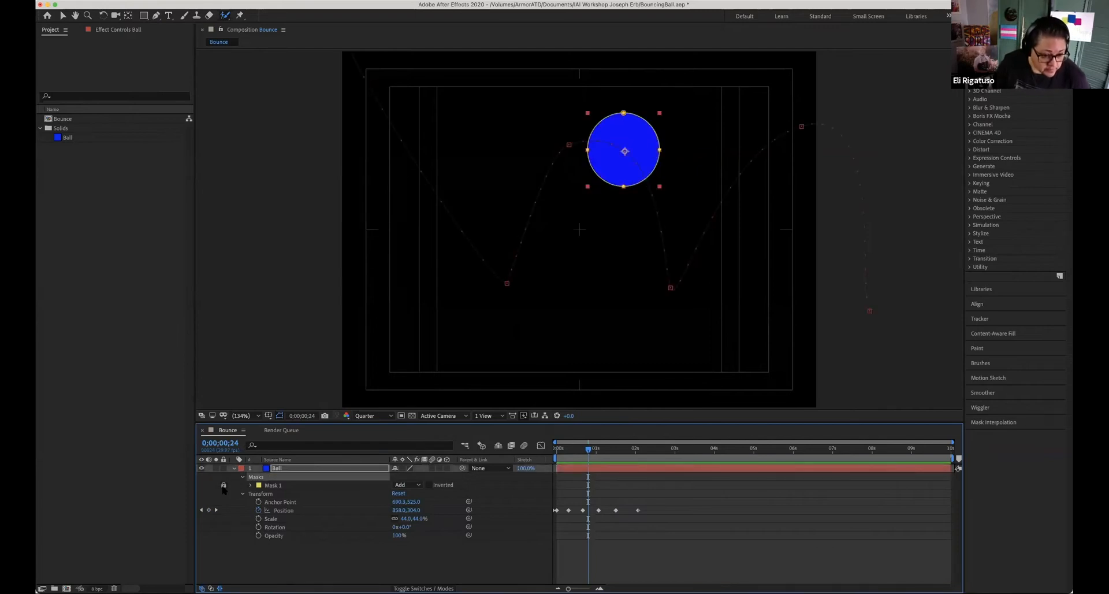
click(250, 485)
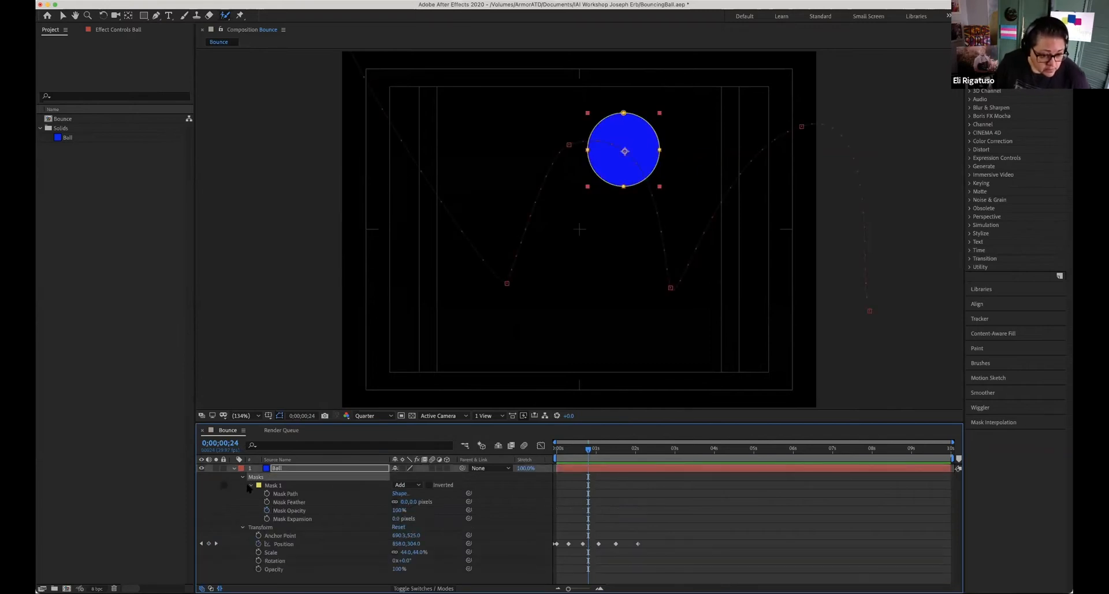
- Delete Mask 1 from the Ball layer and undo the deletion
click(278, 487)
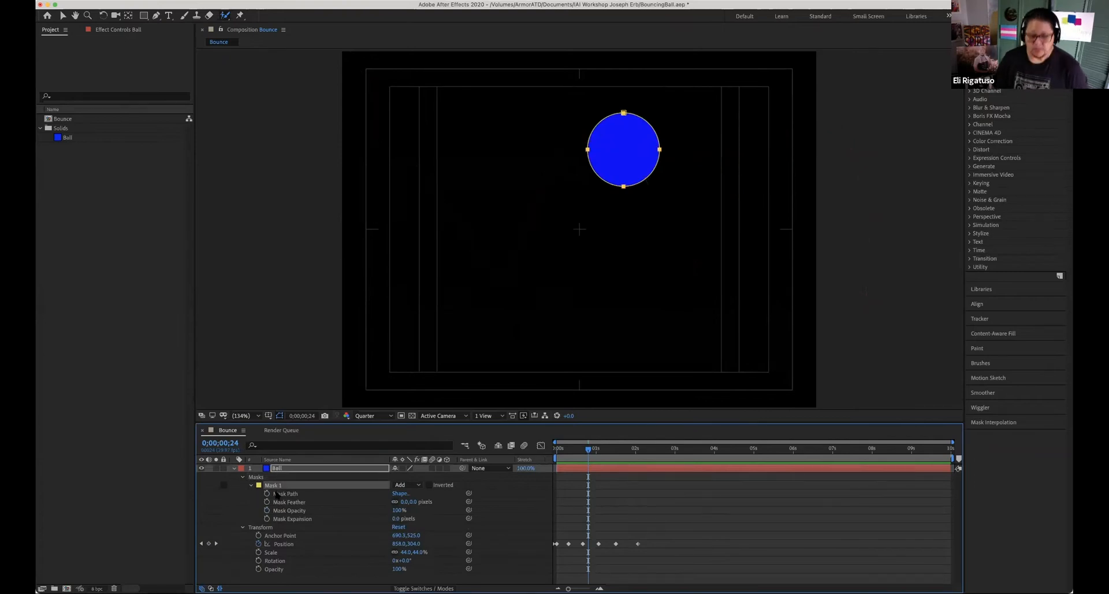
key(Delete)
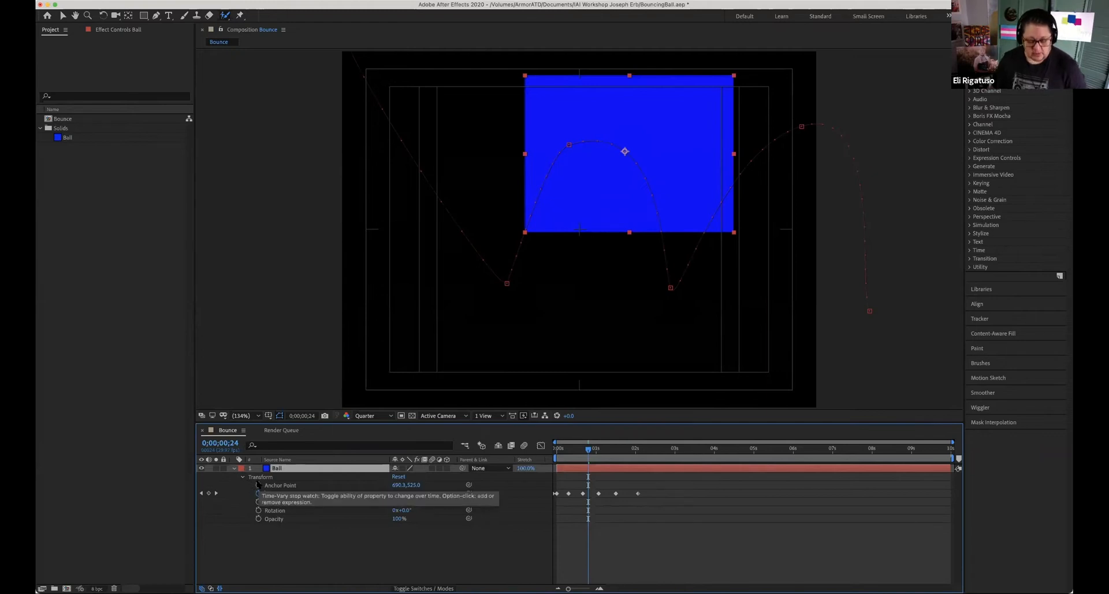
key(super+z)
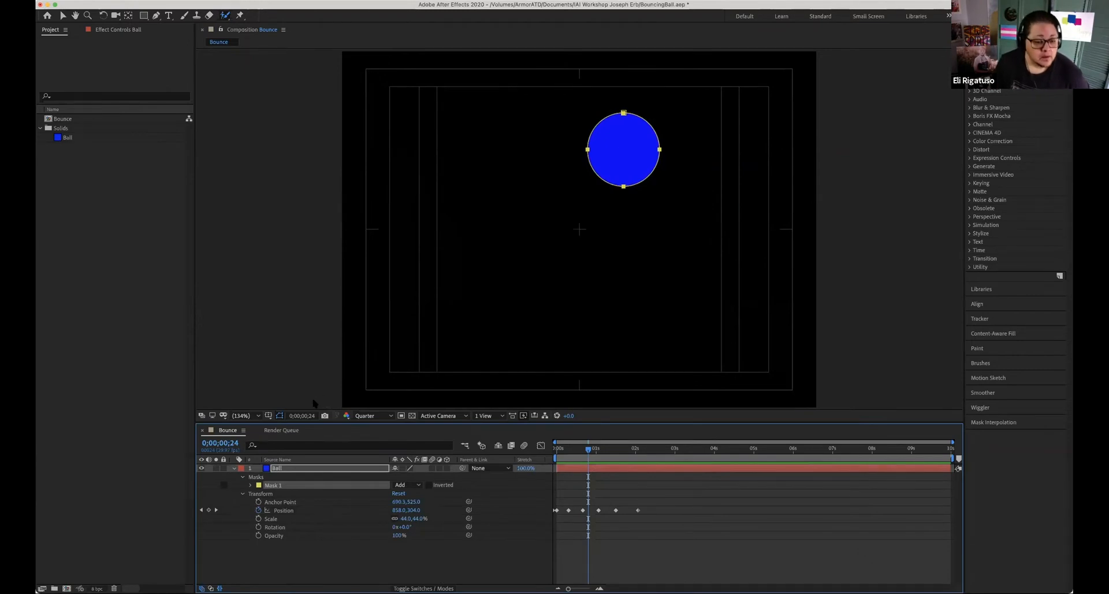
click(279, 416)
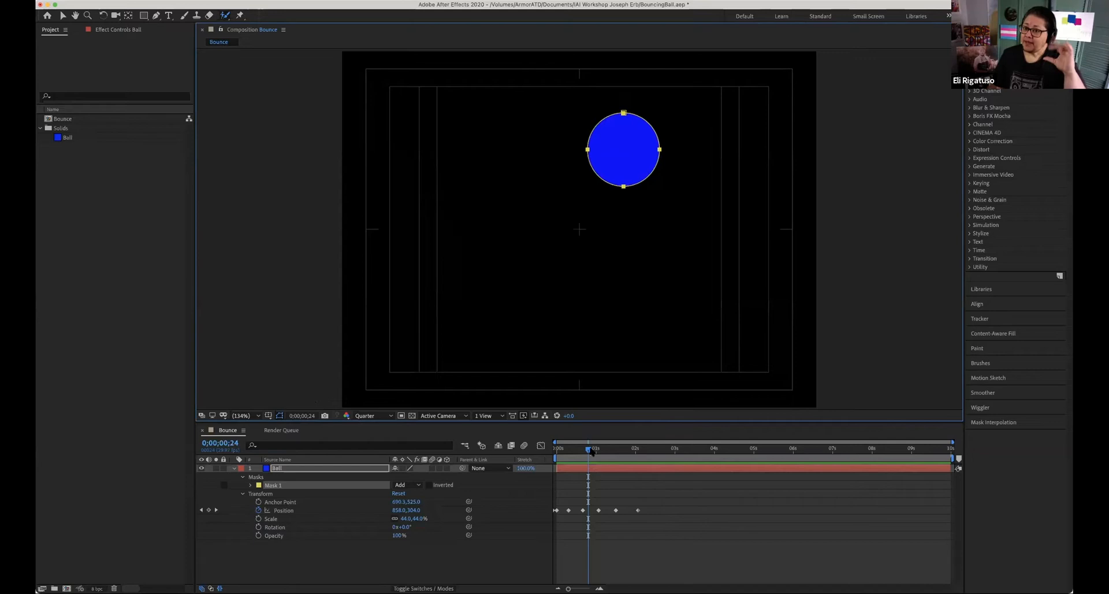
- Scrub the current time back through 0;00;00;09 to the first frame and forward to 0;00;01;02
drag(590, 449, 570, 469)
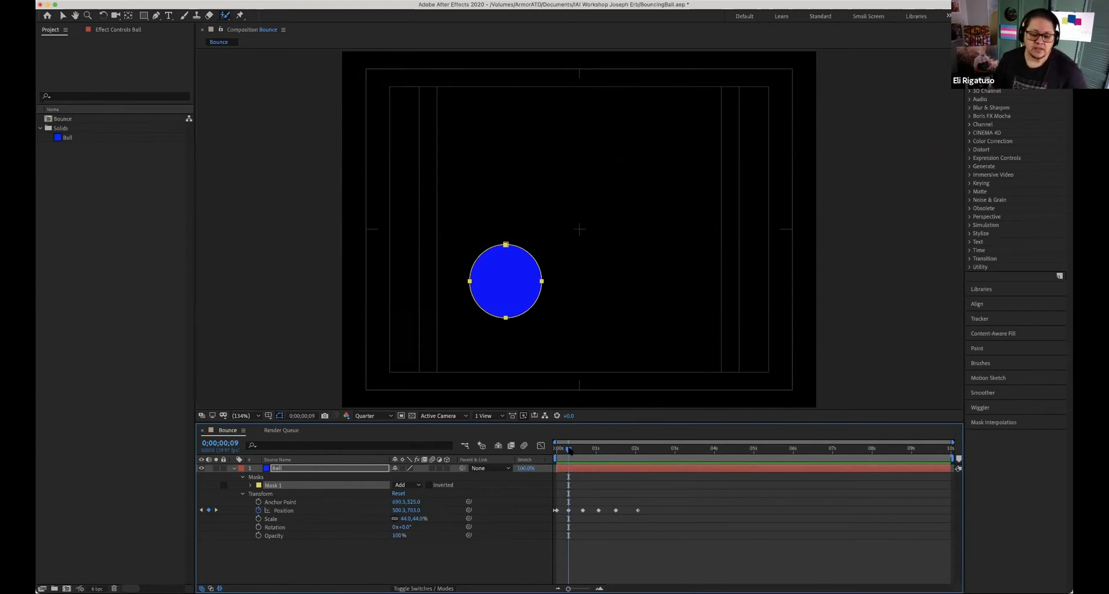
drag(569, 449, 545, 456)
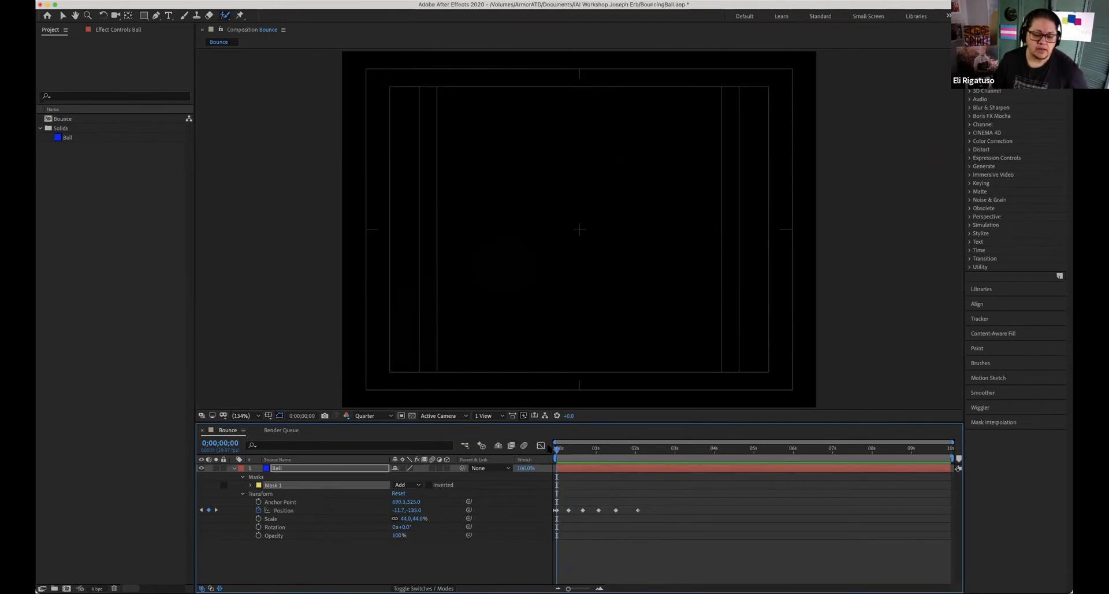
drag(559, 450, 598, 452)
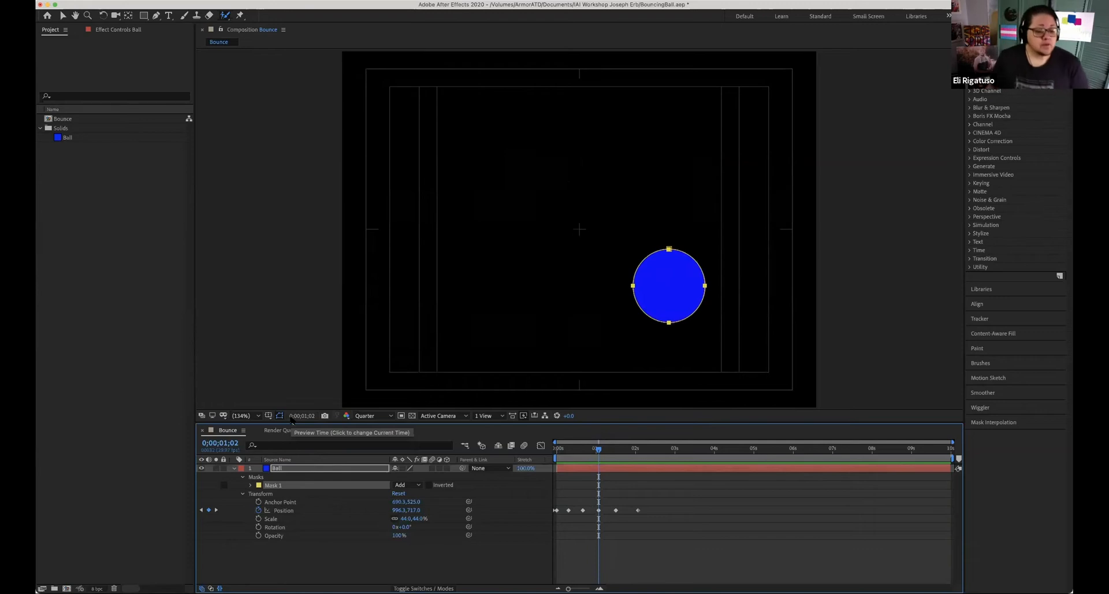
click(225, 444)
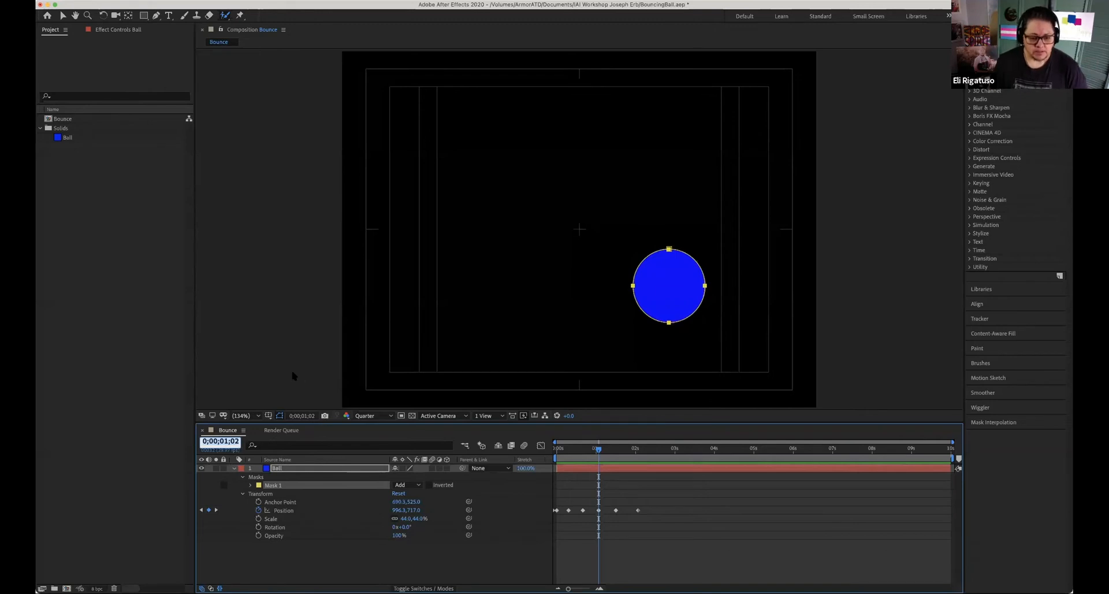
click(321, 418)
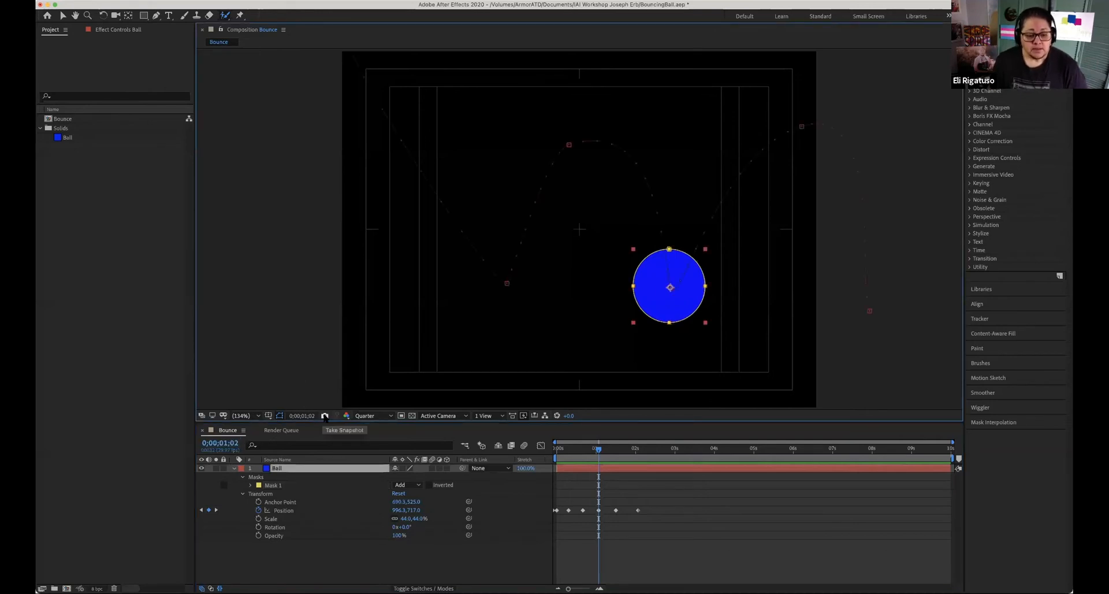
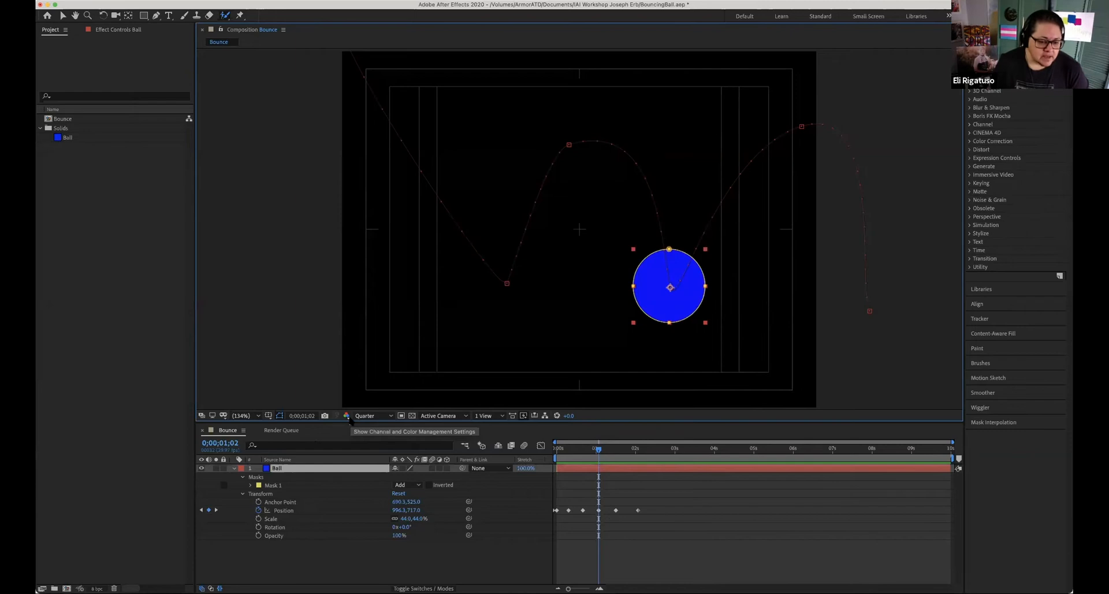
- Activate the Selection tool and turn on the transparency grid behind the ball
key(v)
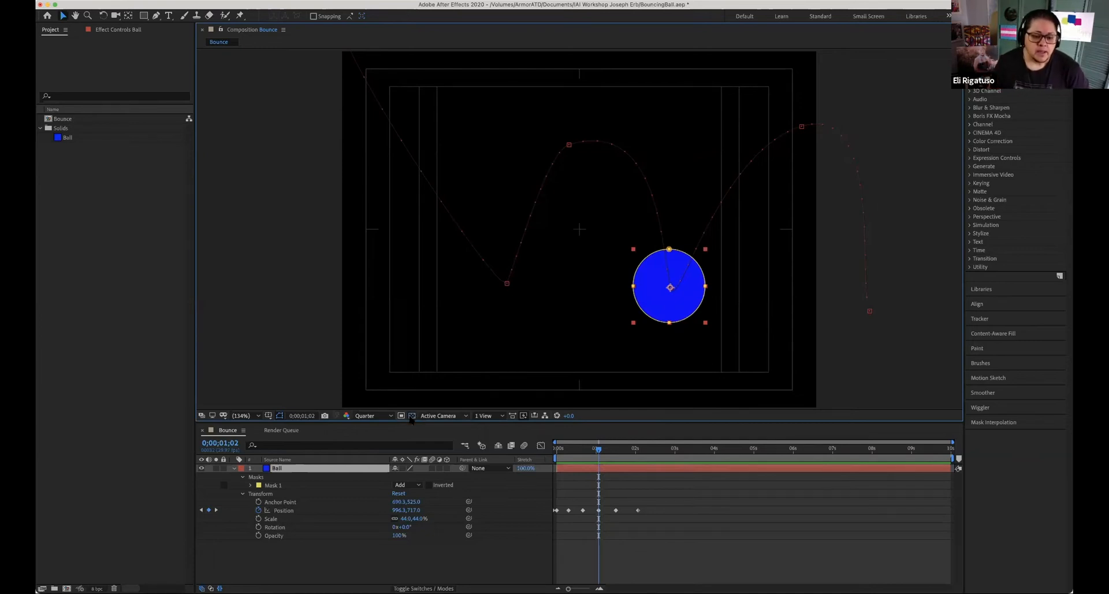
click(412, 416)
click(413, 417)
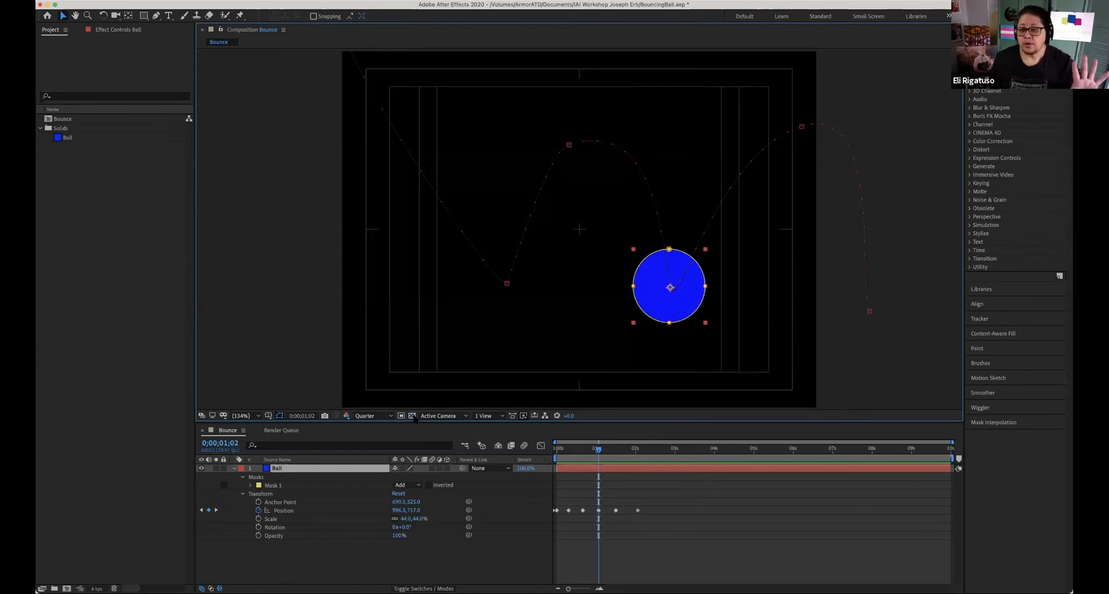
click(411, 416)
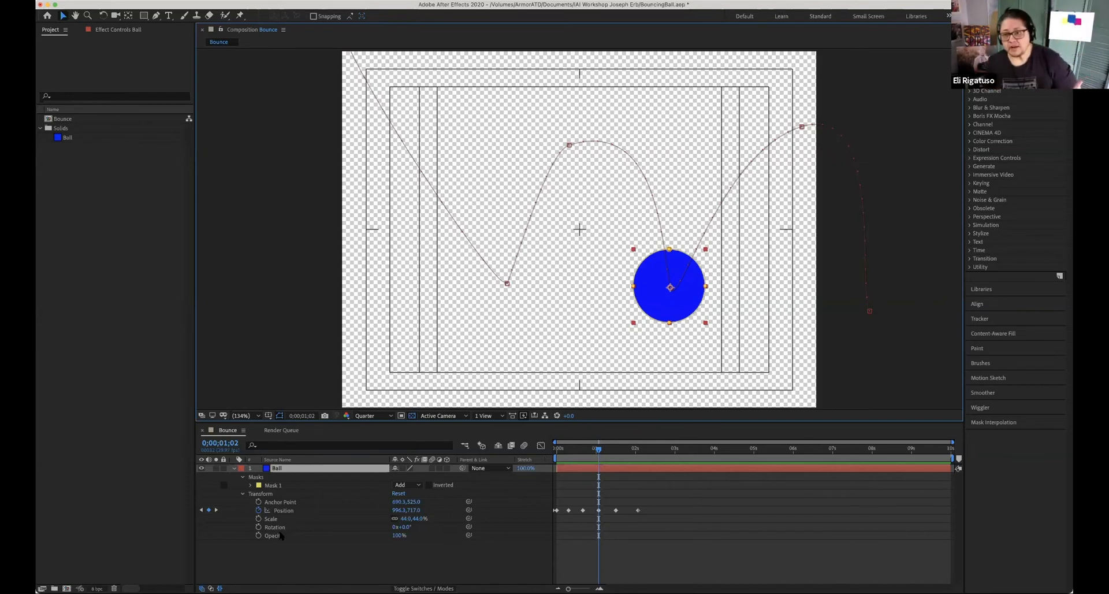
- Try Custom View 2 as the composition's 3D view and switch it to Front
click(446, 418)
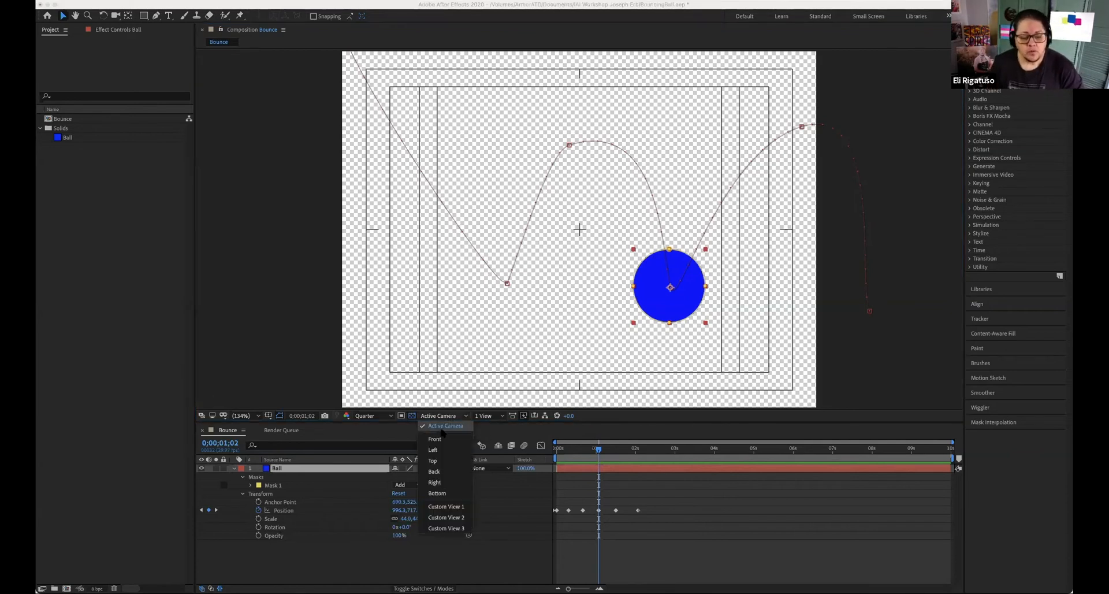
click(454, 519)
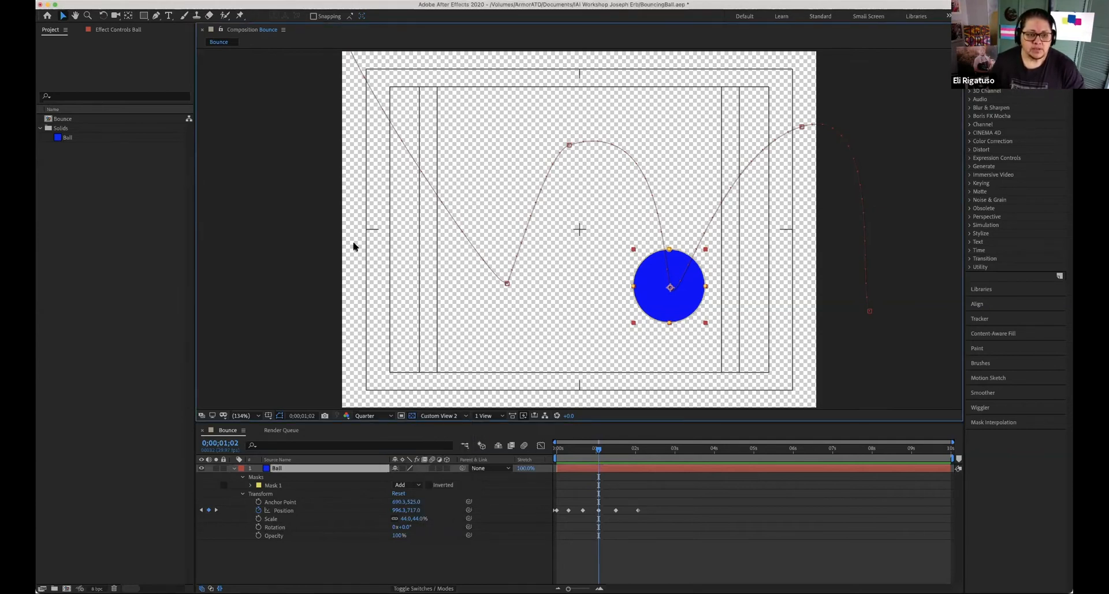
scroll(354, 246, down, 1)
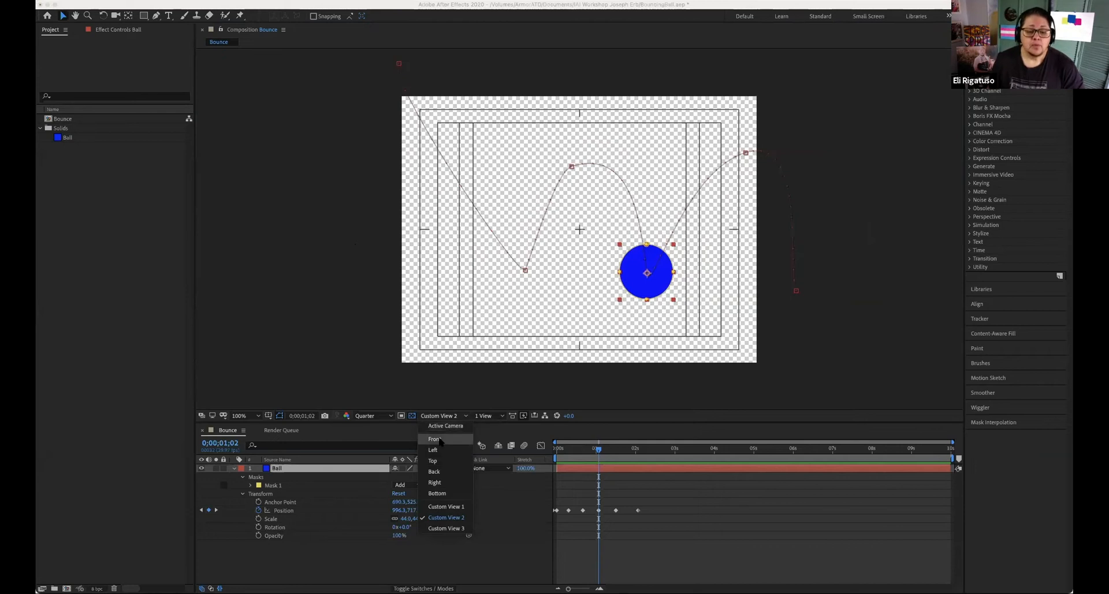
click(439, 439)
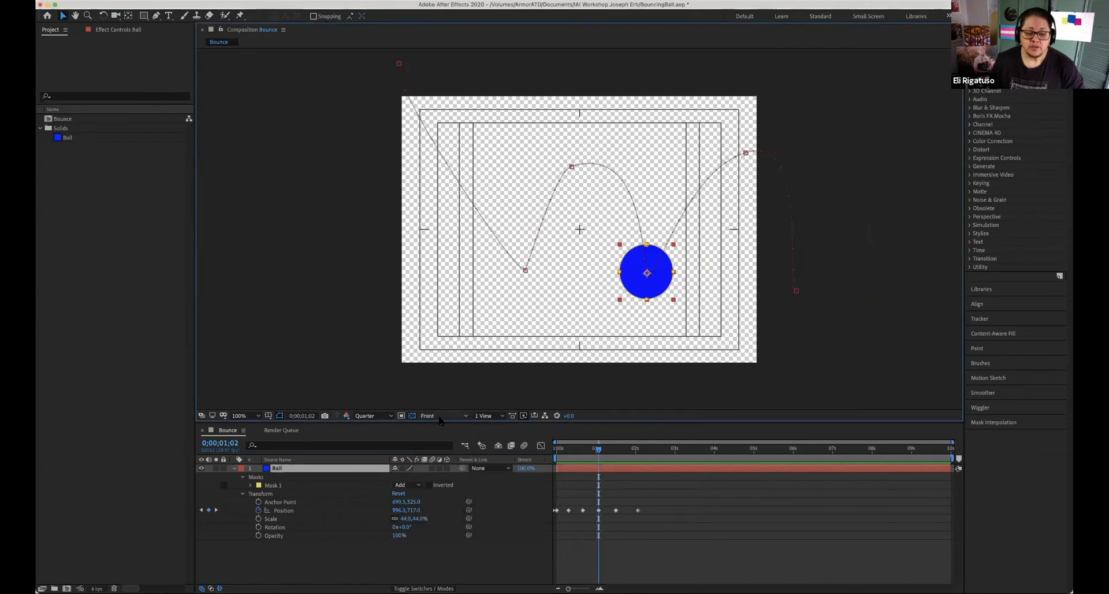
- Set the composition's 3D view to Active Camera, and try the 4 Views - Bottom layout before returning to 1 View
click(439, 416)
click(443, 427)
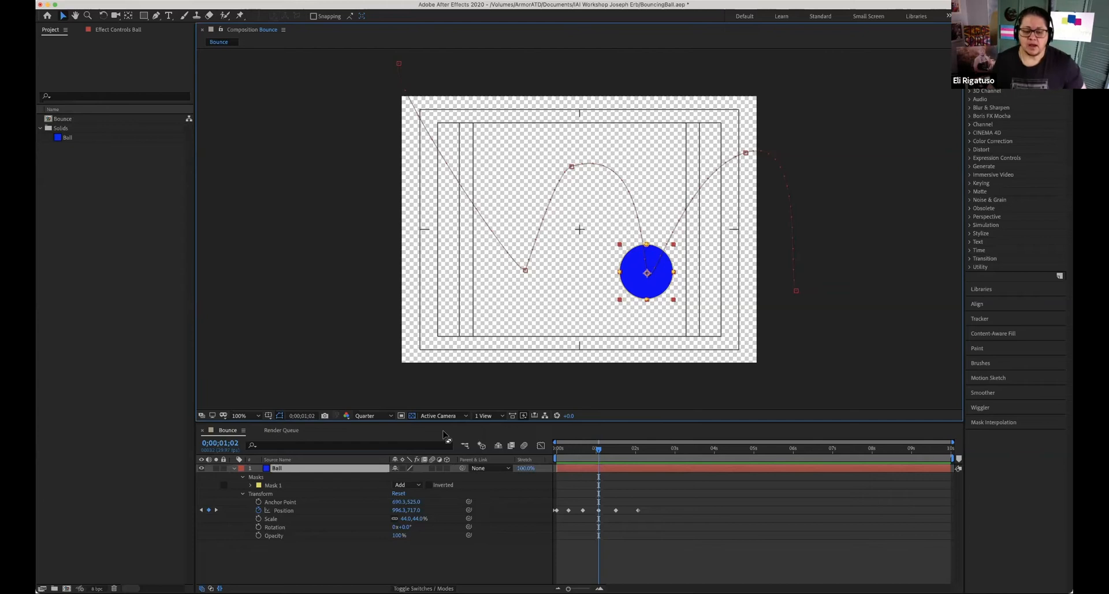
click(492, 416)
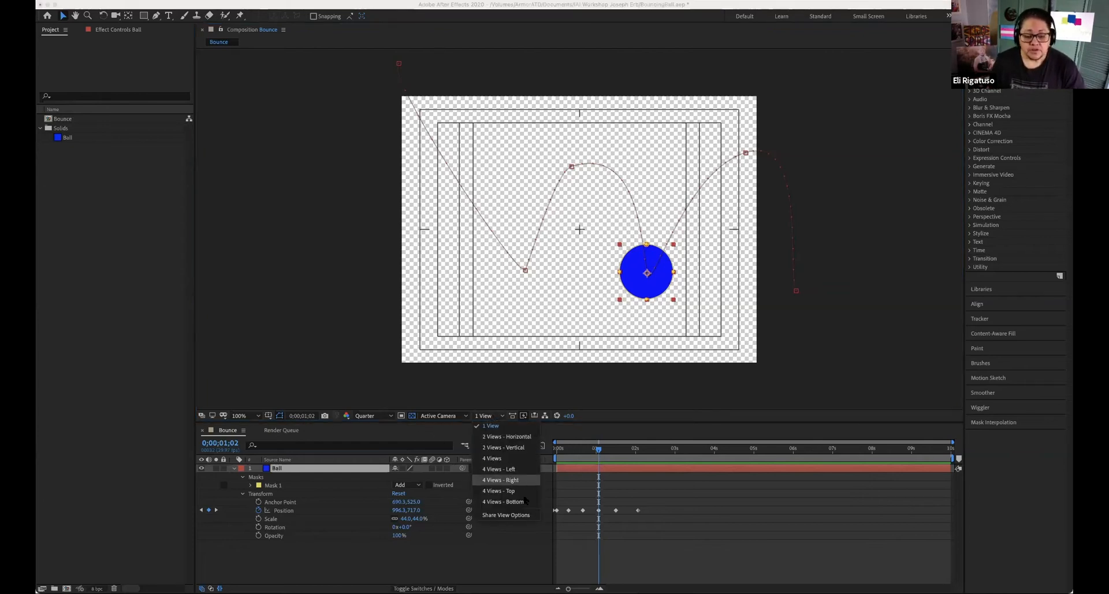
click(504, 501)
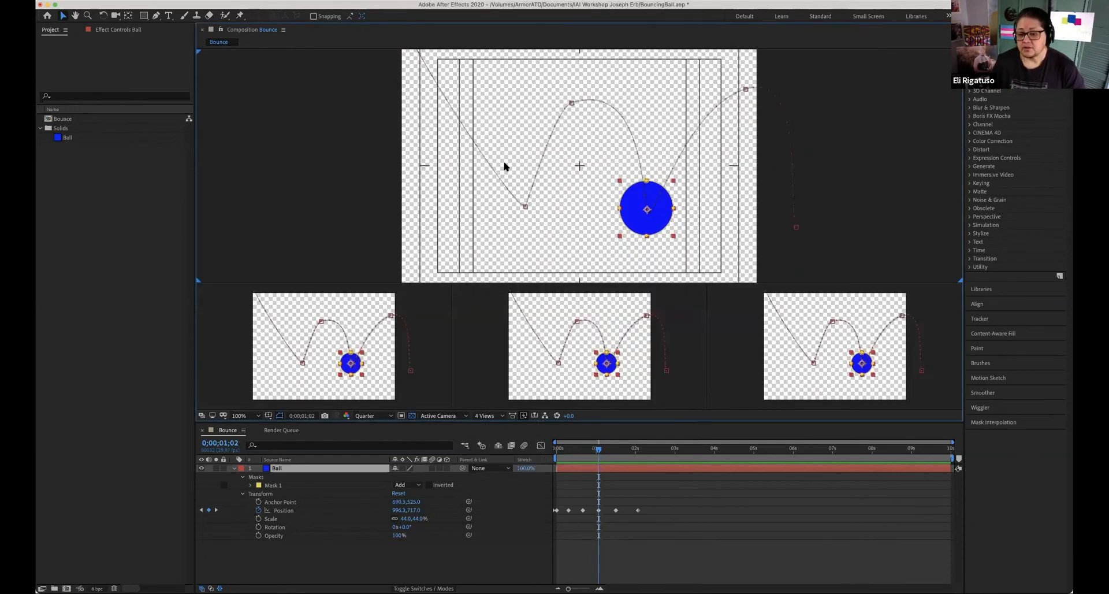
click(484, 415)
click(492, 425)
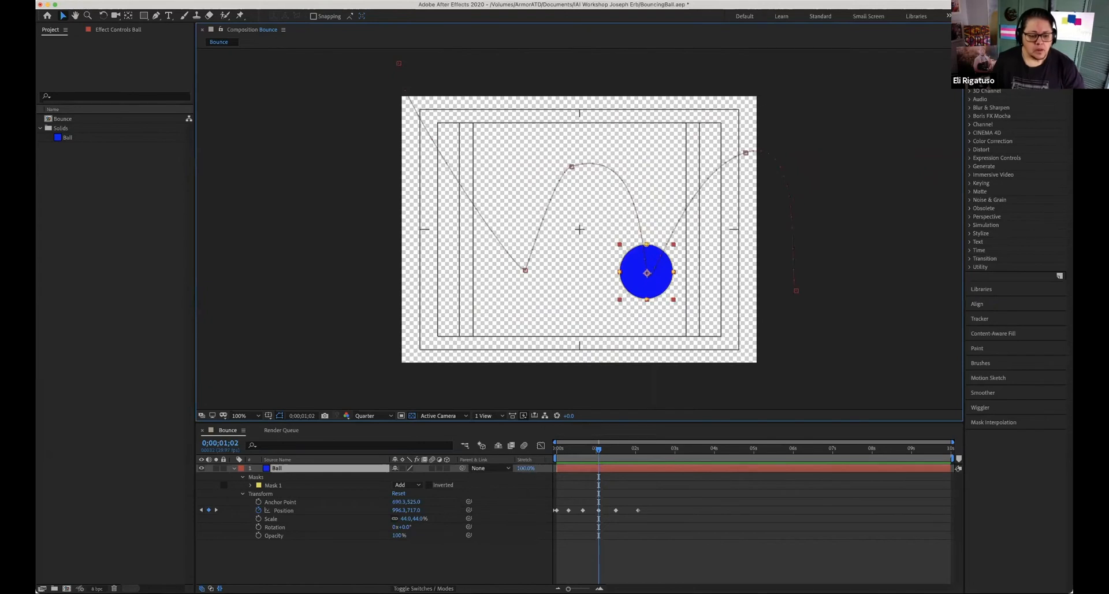
- Examine the contextual commands offered for the project area, the composition viewer and the effects list without applying any
click(130, 447)
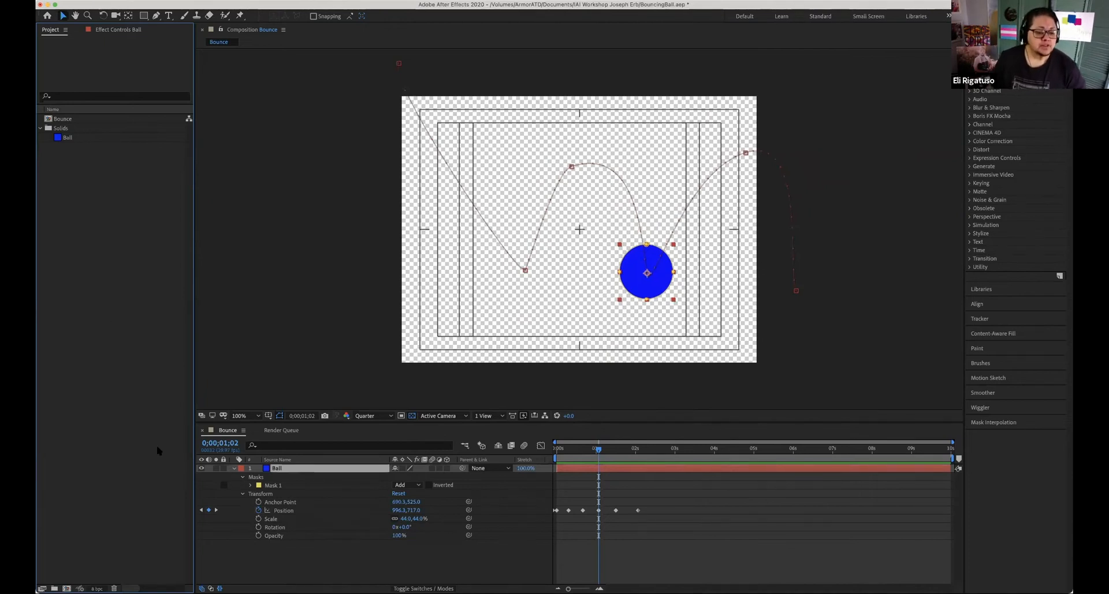
right_click(99, 232)
click(97, 225)
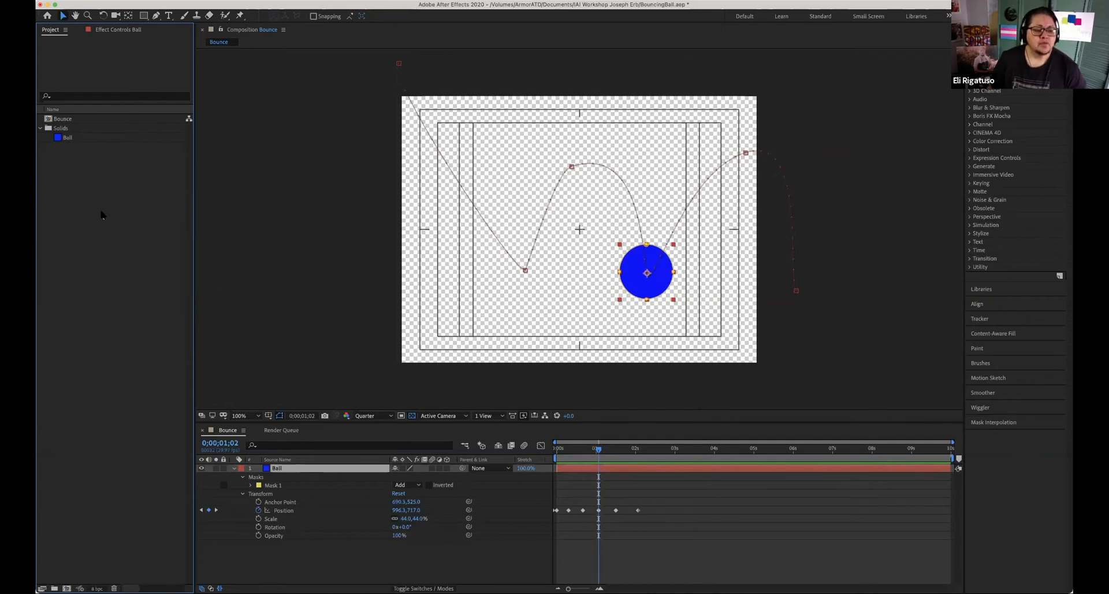
right_click(101, 215)
click(289, 180)
right_click(288, 182)
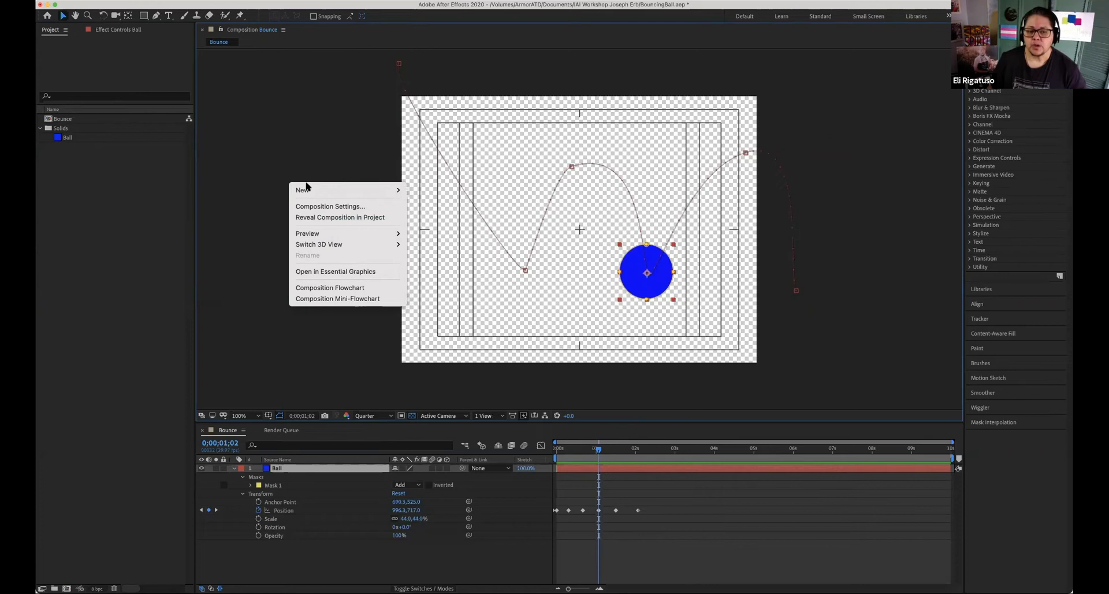
click(148, 209)
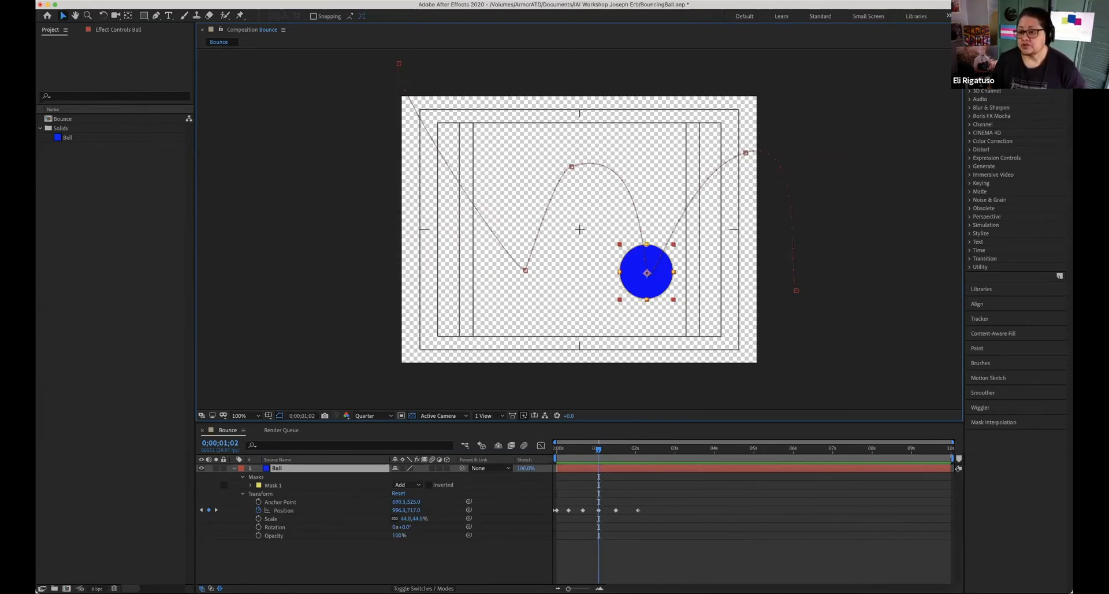
click(1020, 60)
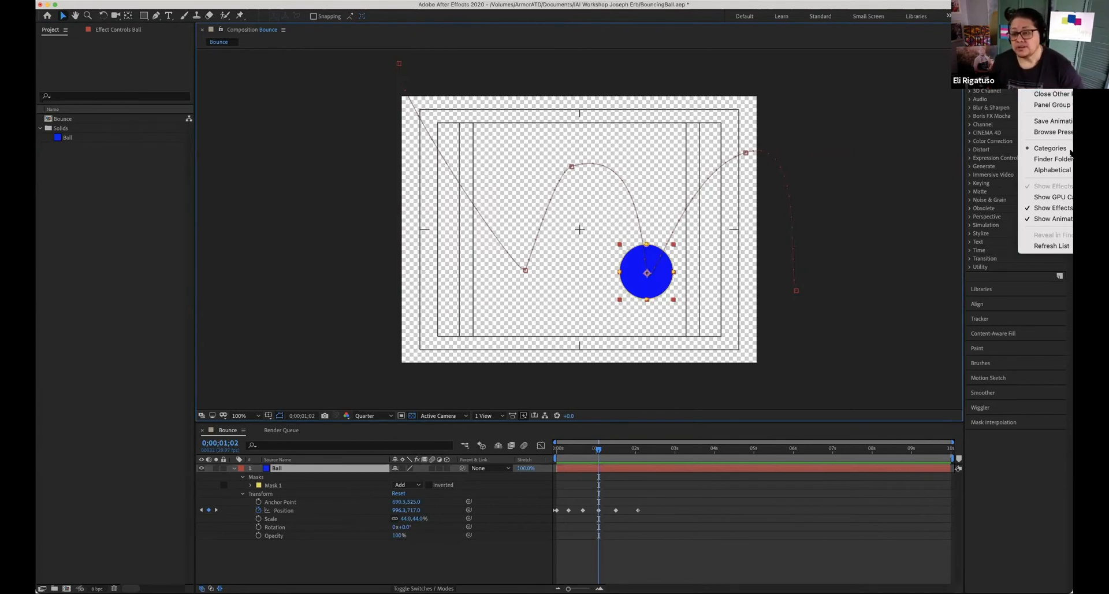
key(Escape)
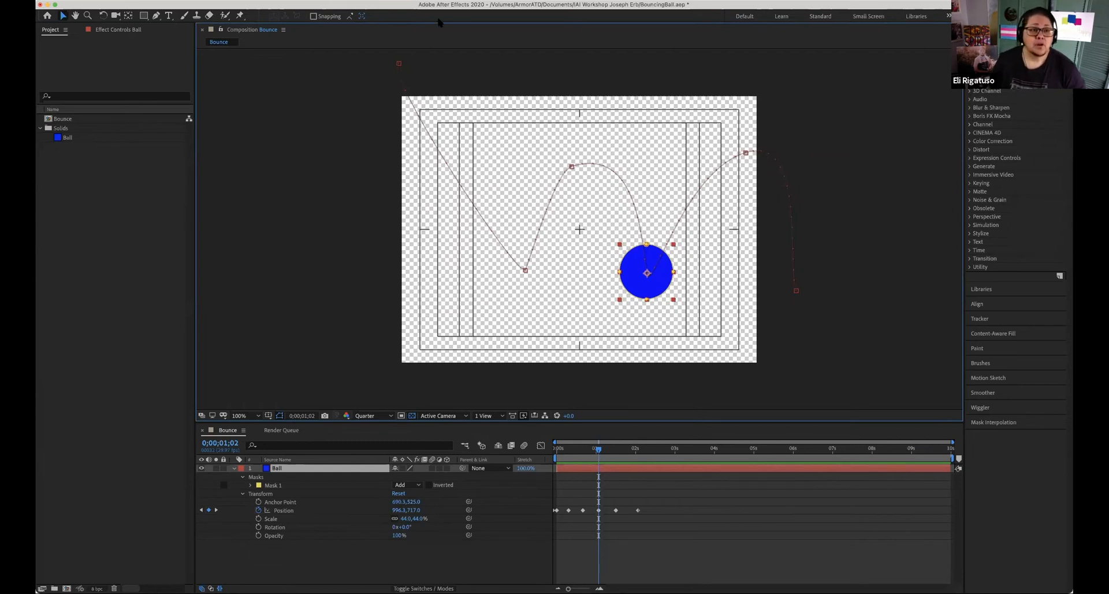
- Review the available view commands, the workspace choices and the list of panels that can be shown or hidden
click(264, 1)
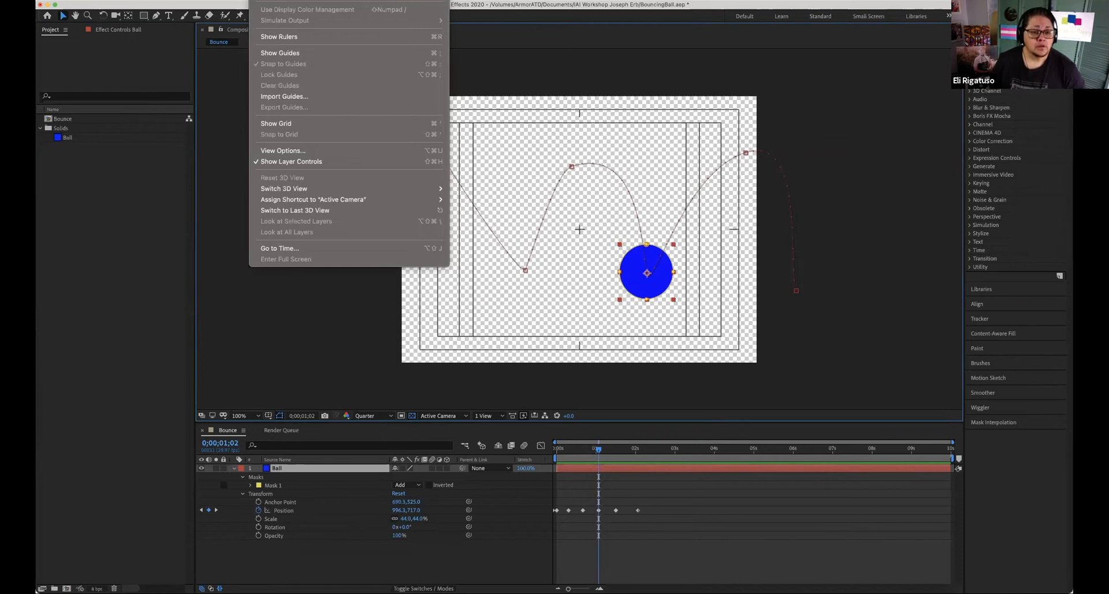
mouse_move(289, 1)
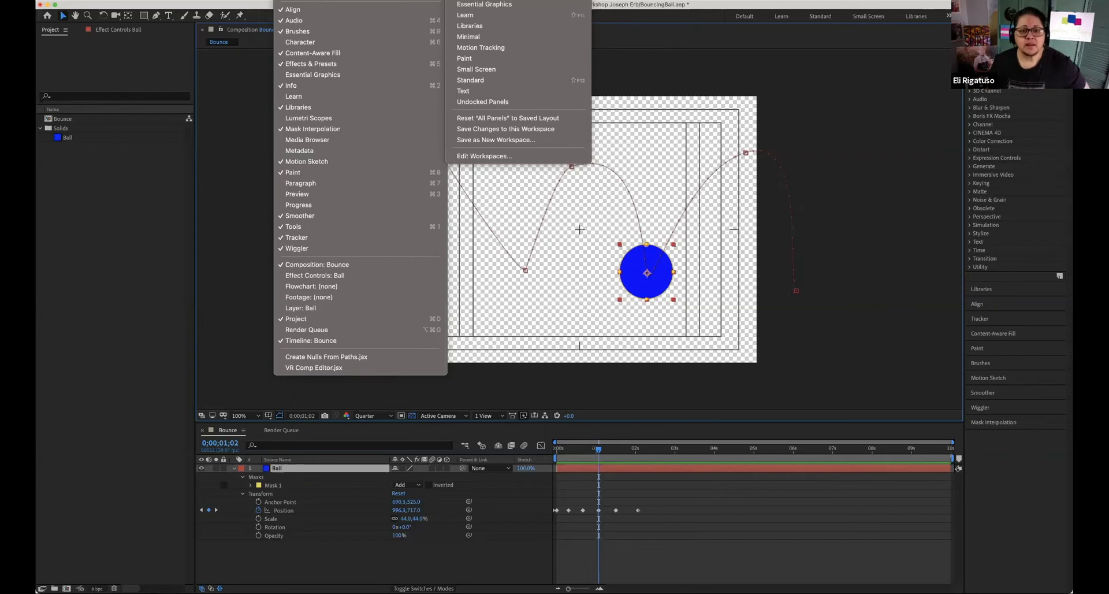
click(101, 461)
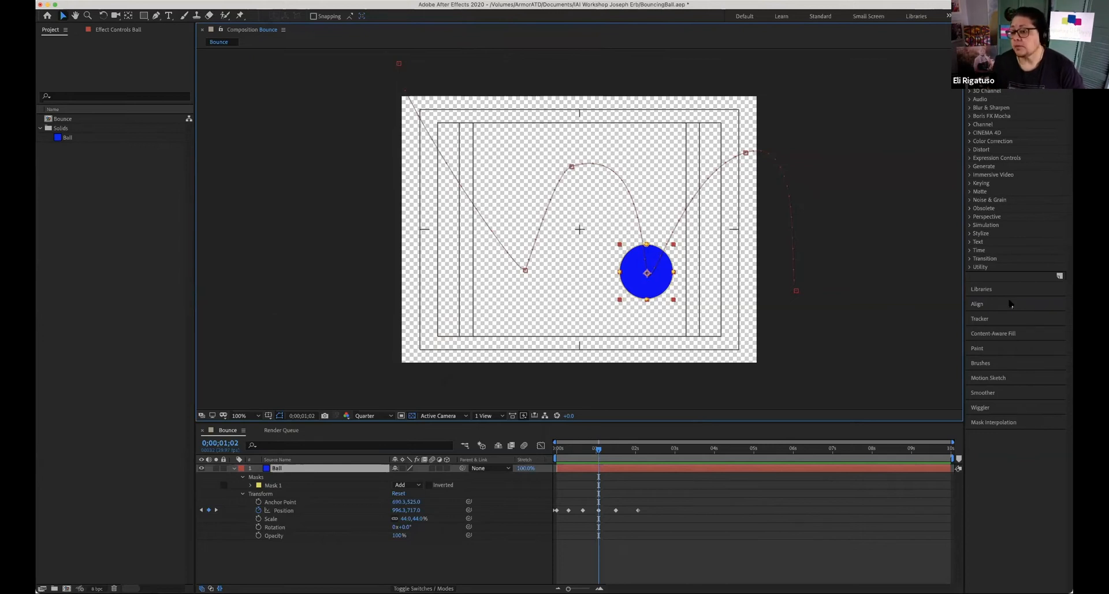
click(289, 0)
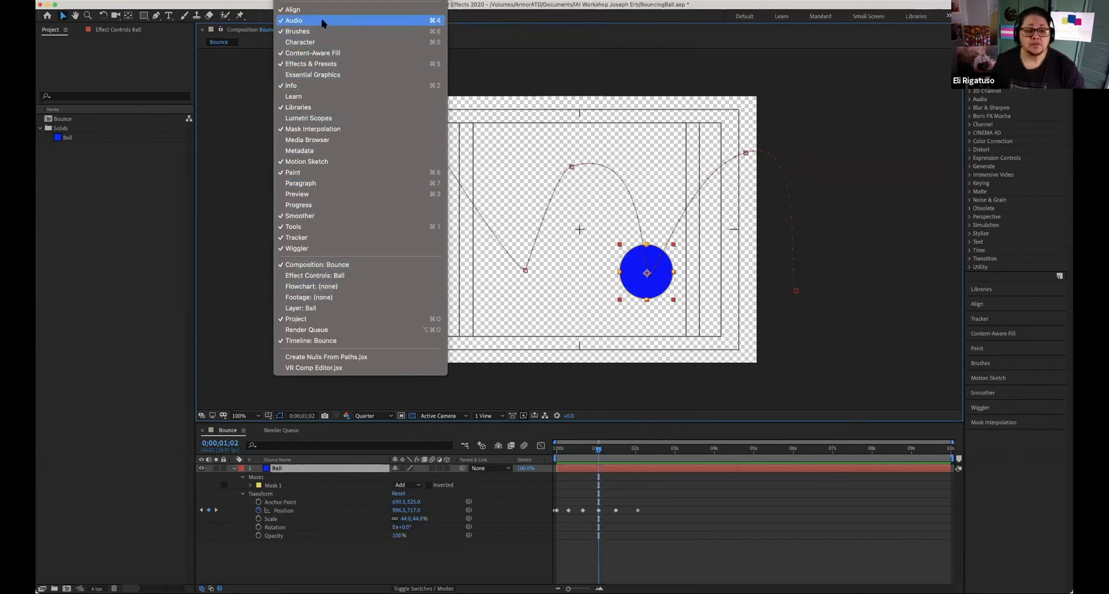
mouse_move(324, 0)
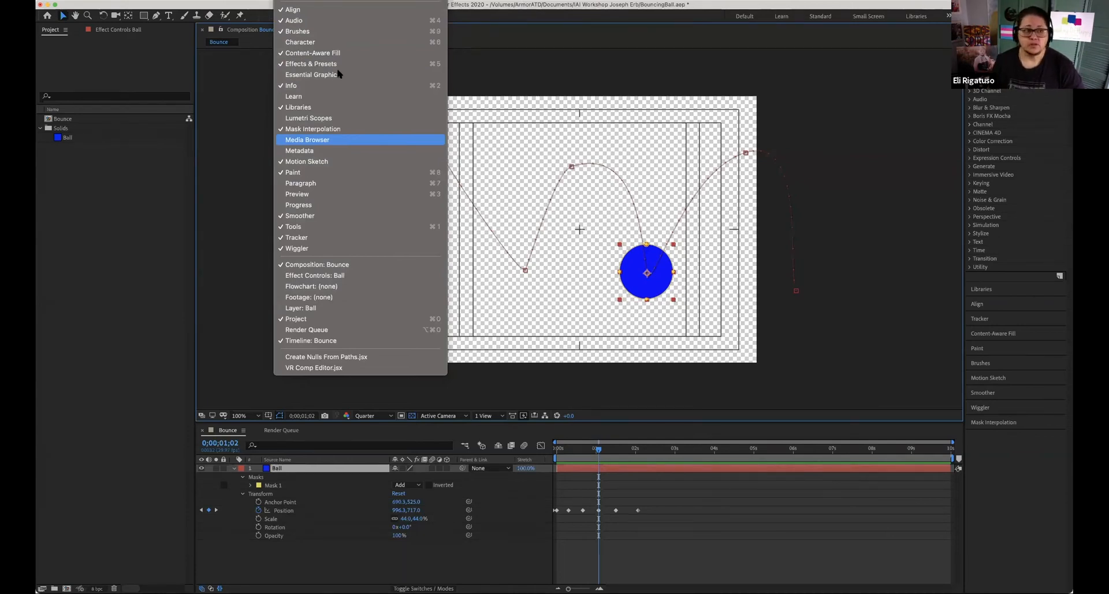
- Review the file, application and system commands without running any of them
mouse_move(83, 0)
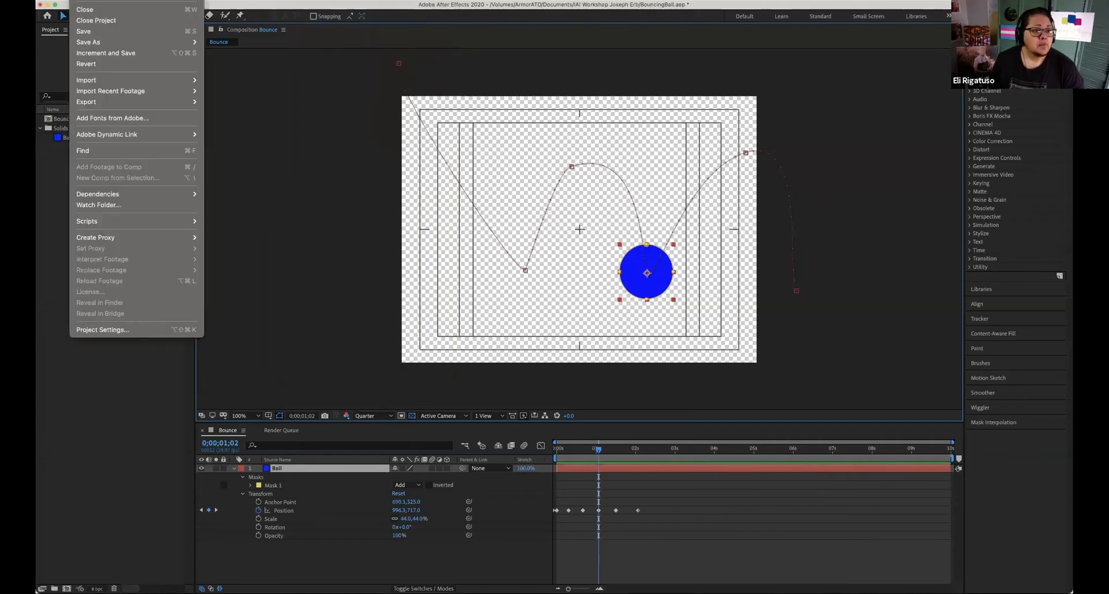
click(136, 233)
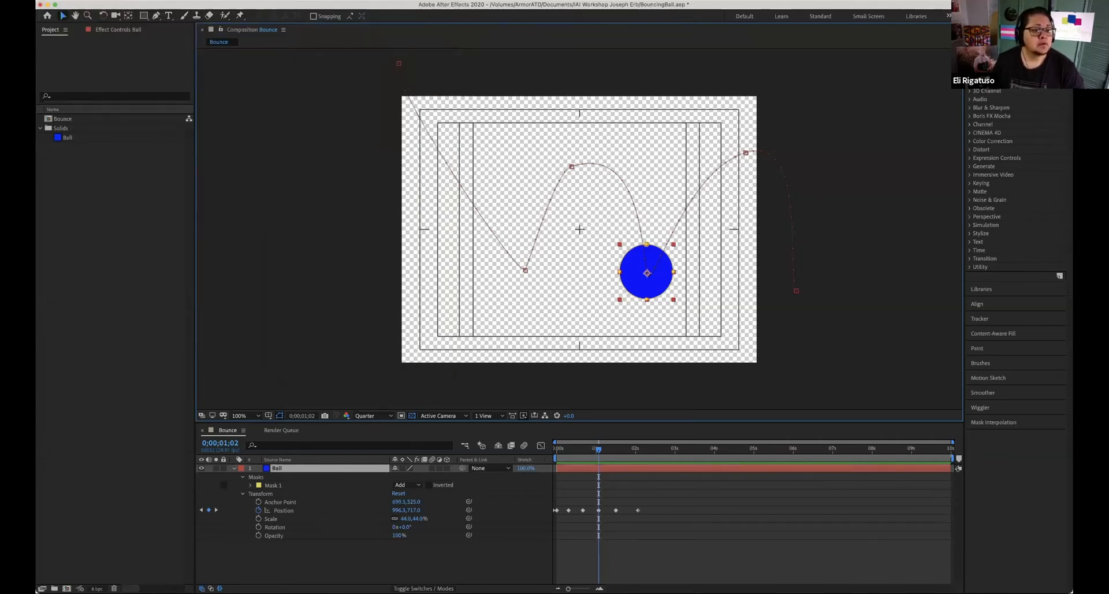
click(83, 0)
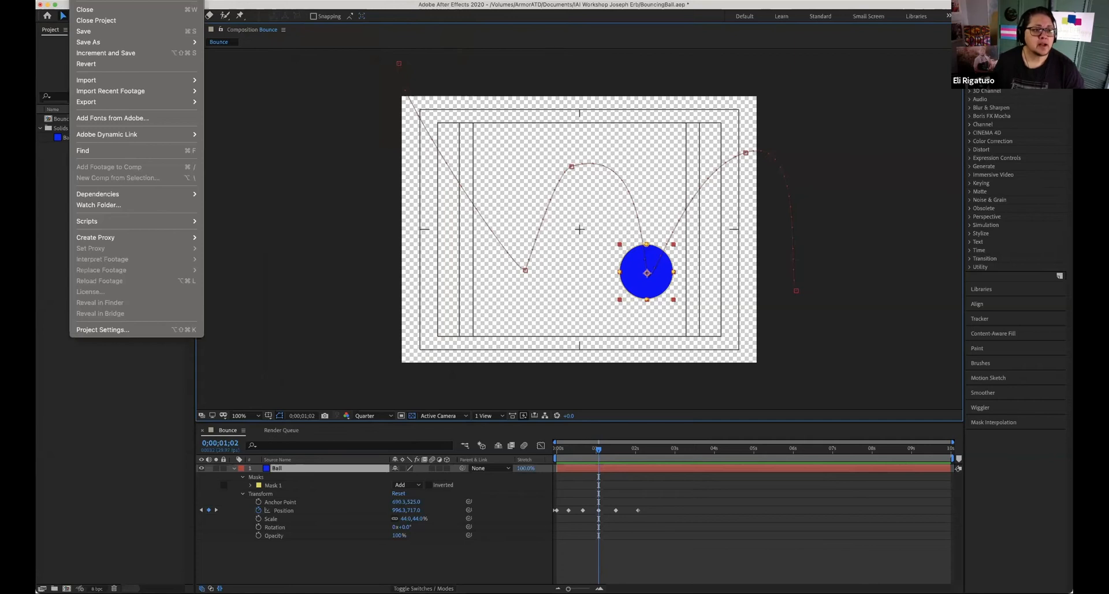
mouse_move(51, 0)
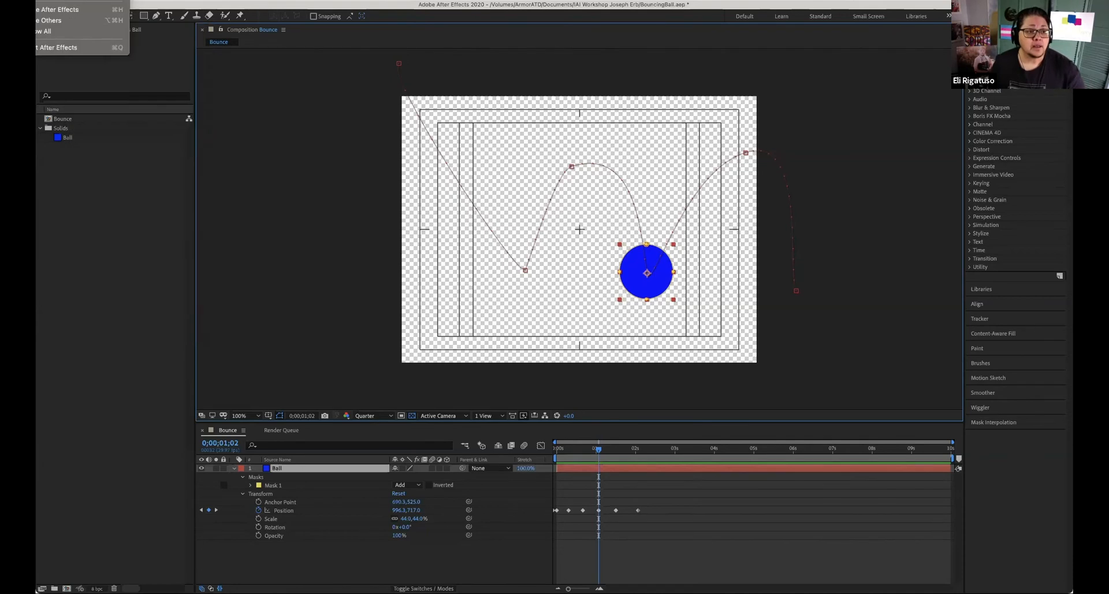
click(99, 330)
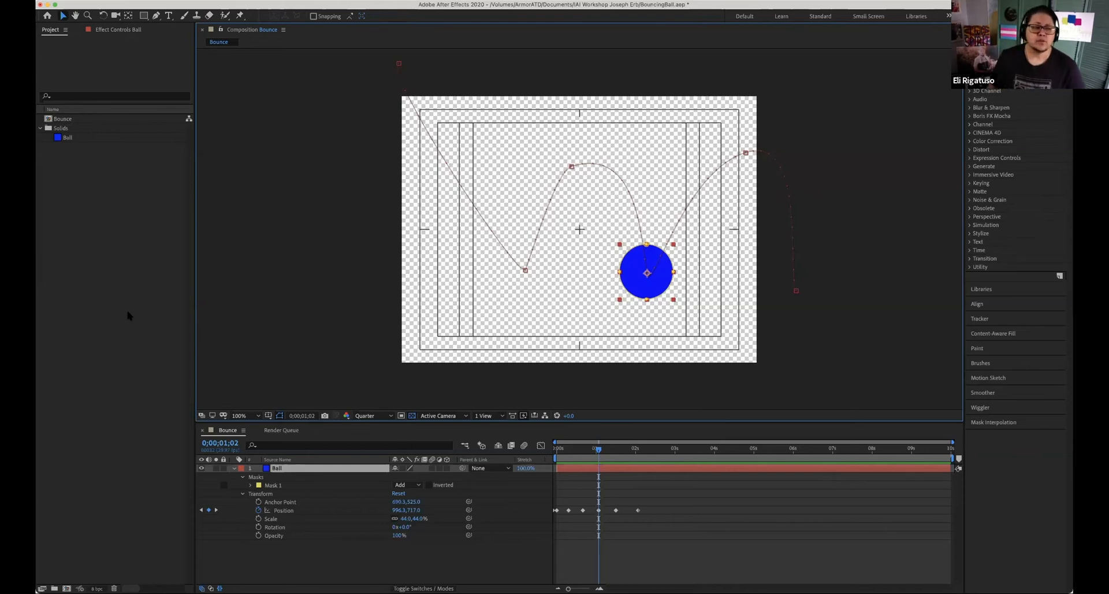
click(6, 0)
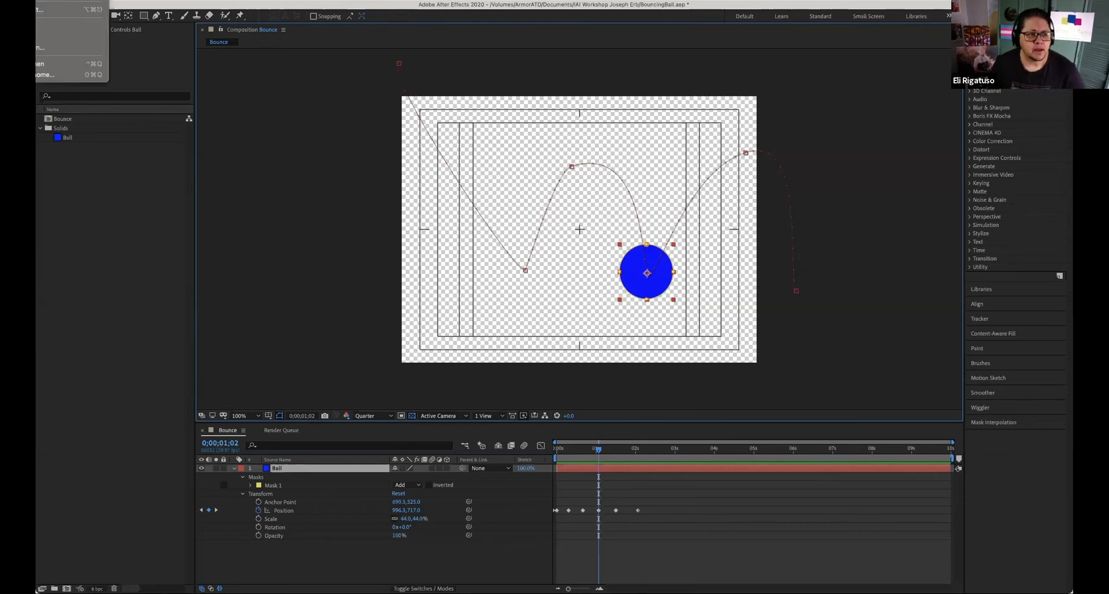
key(Escape)
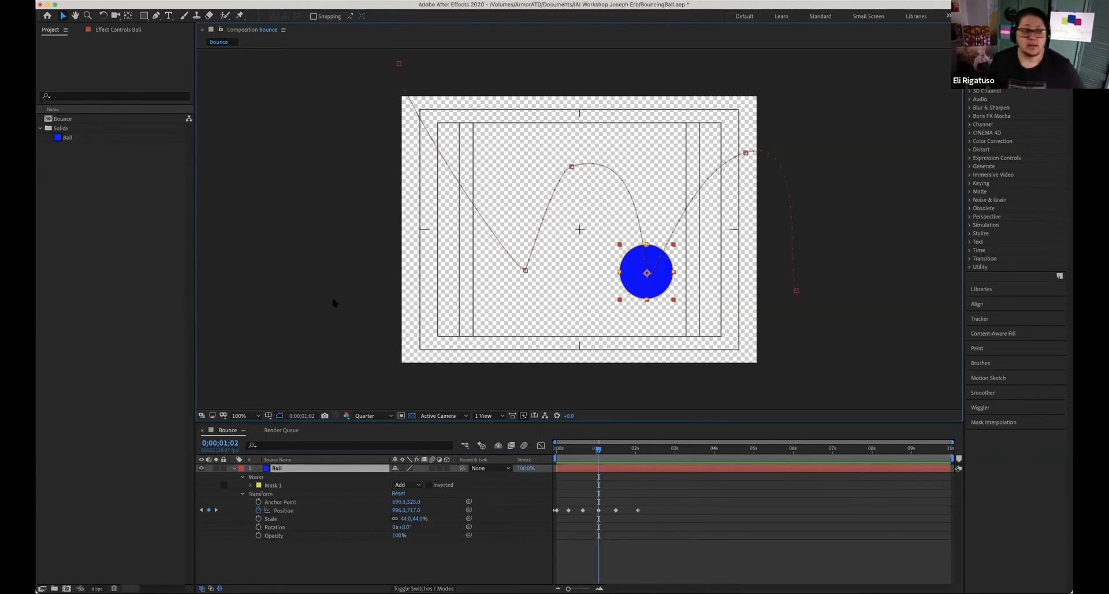
- Open the General preferences and compare them with the Previews preferences
click(54, 1)
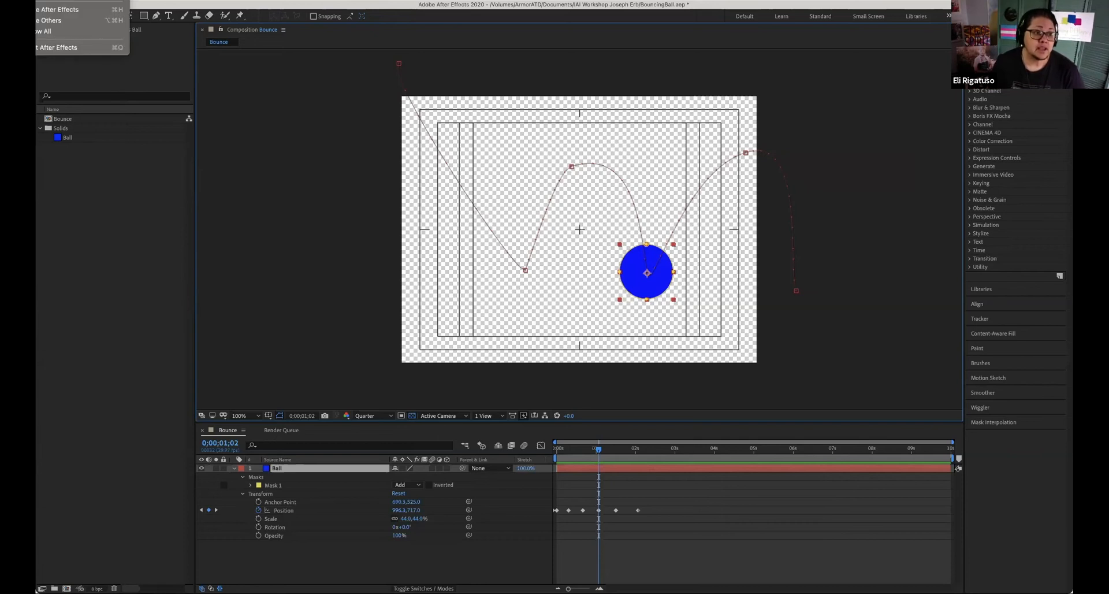
mouse_move(75, 1)
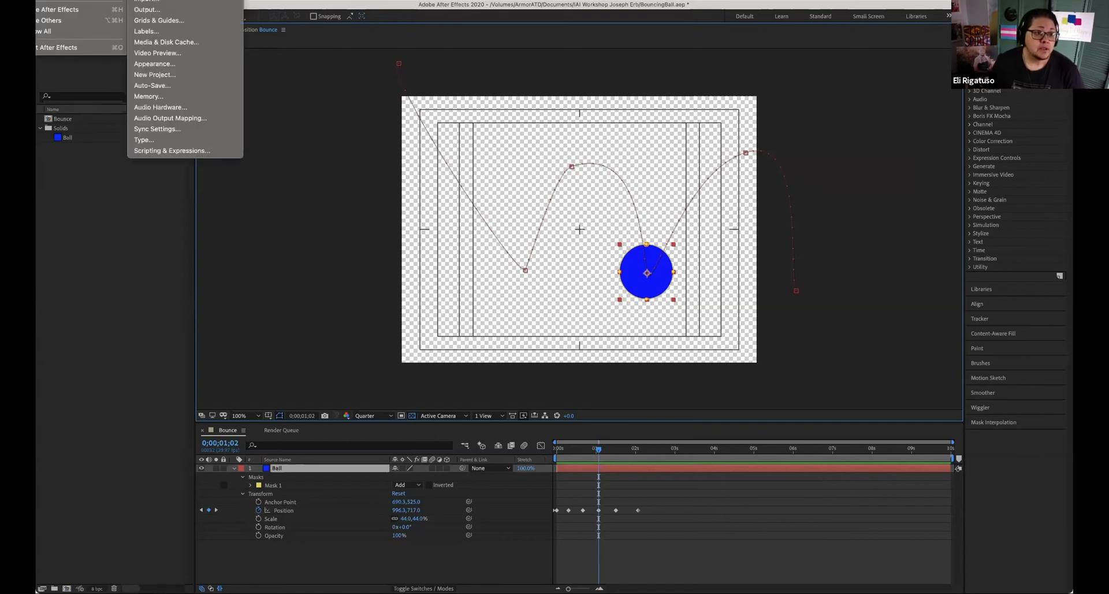
click(516, 286)
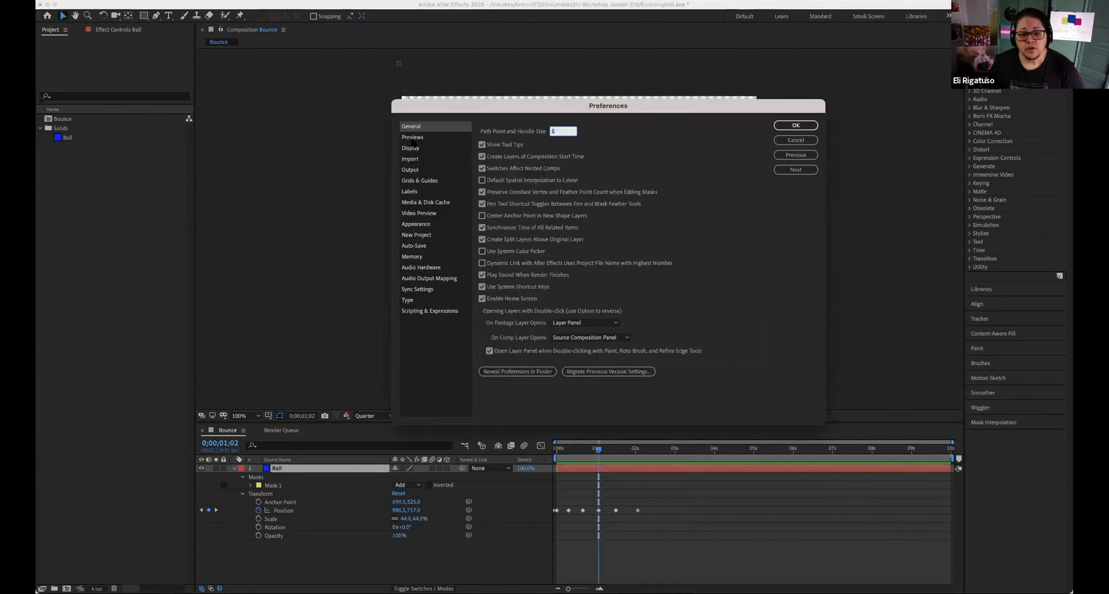
click(413, 139)
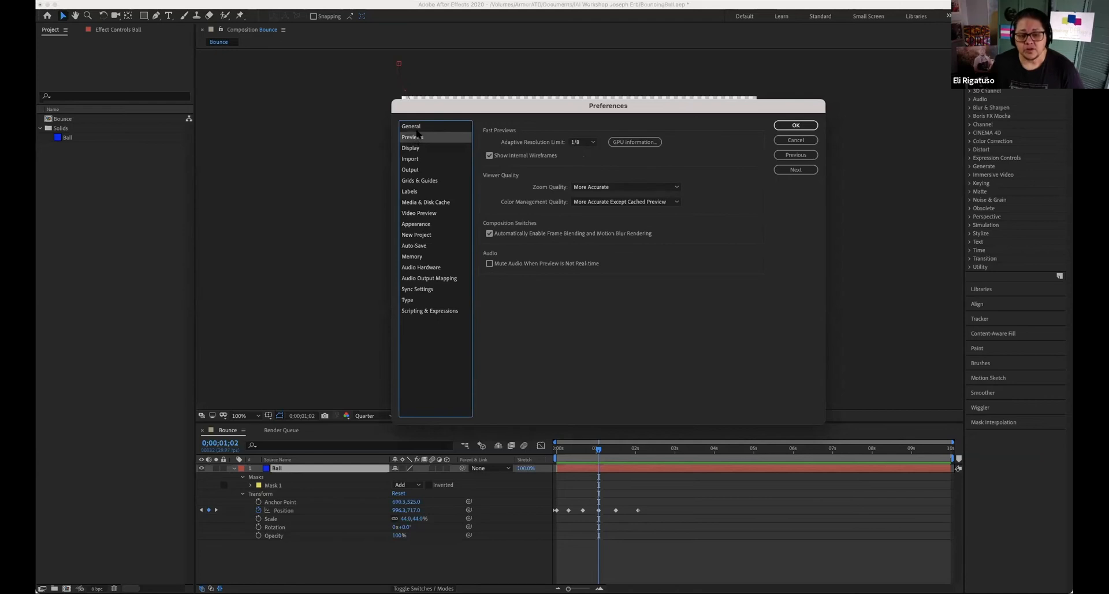
click(419, 127)
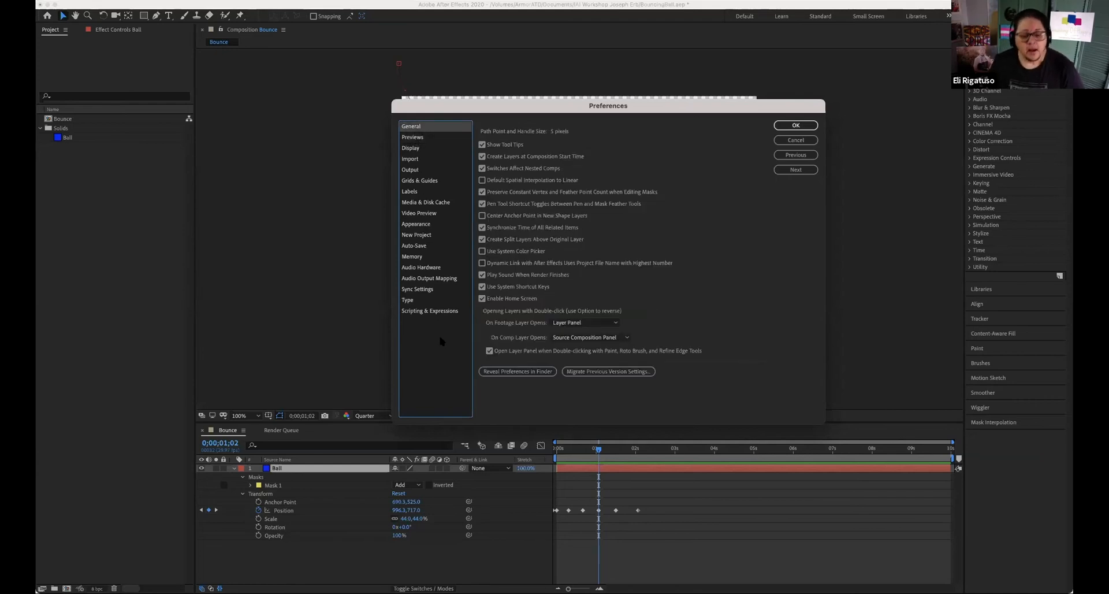
click(407, 139)
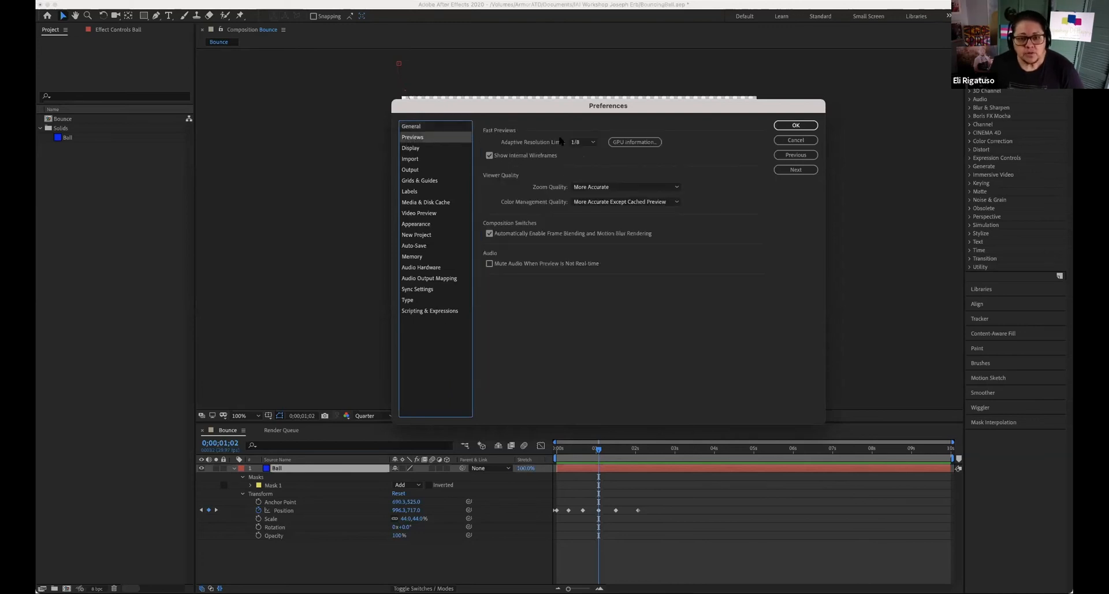
- View the GPU information from the Previews preferences and close it without changes
click(638, 144)
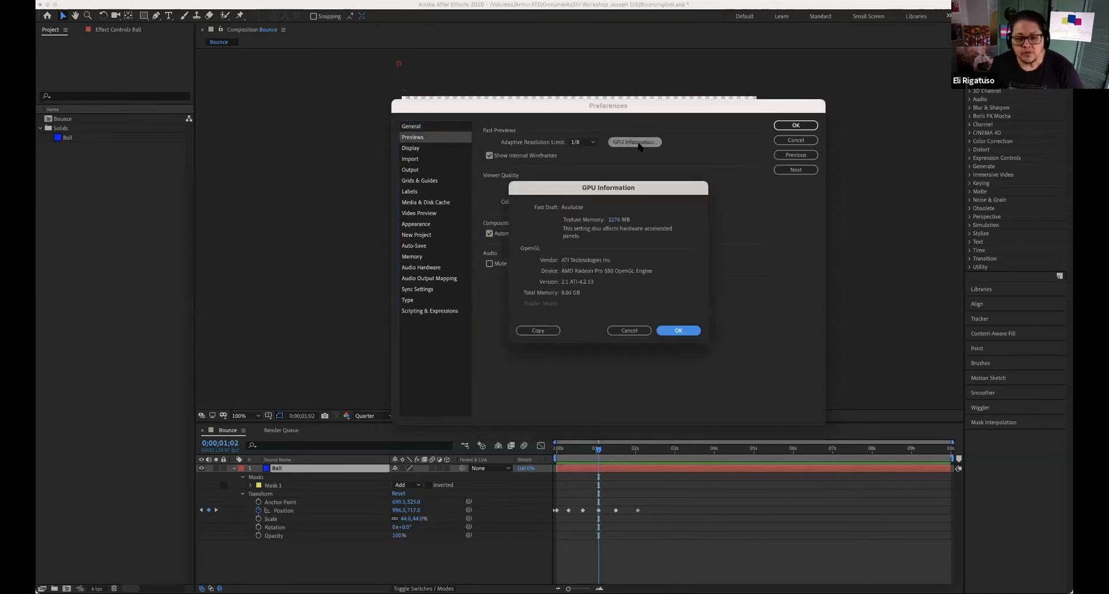
drag(639, 193, 699, 207)
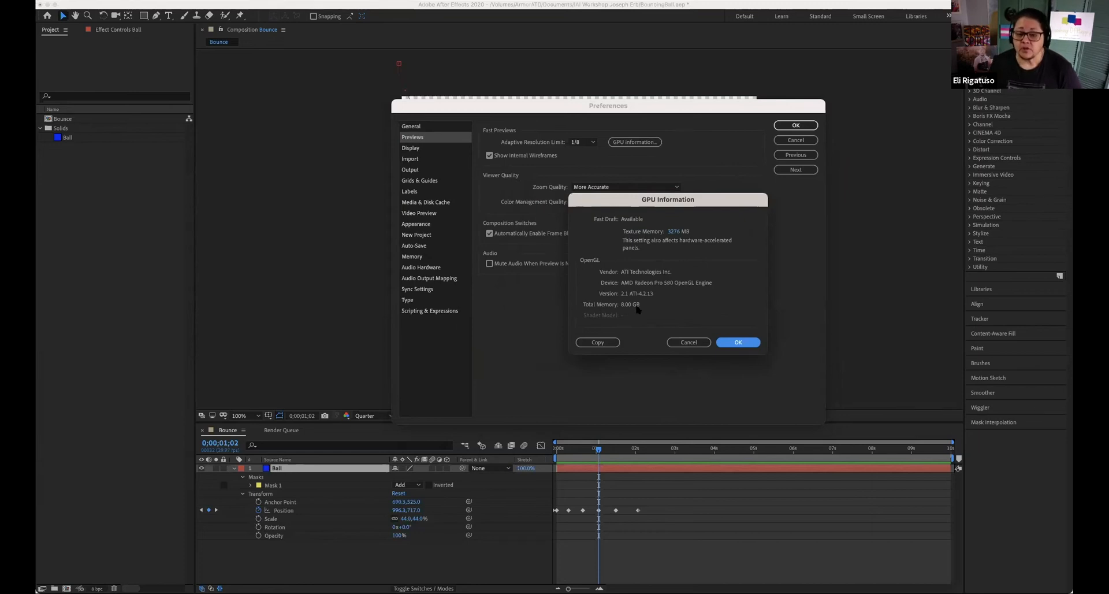
click(693, 344)
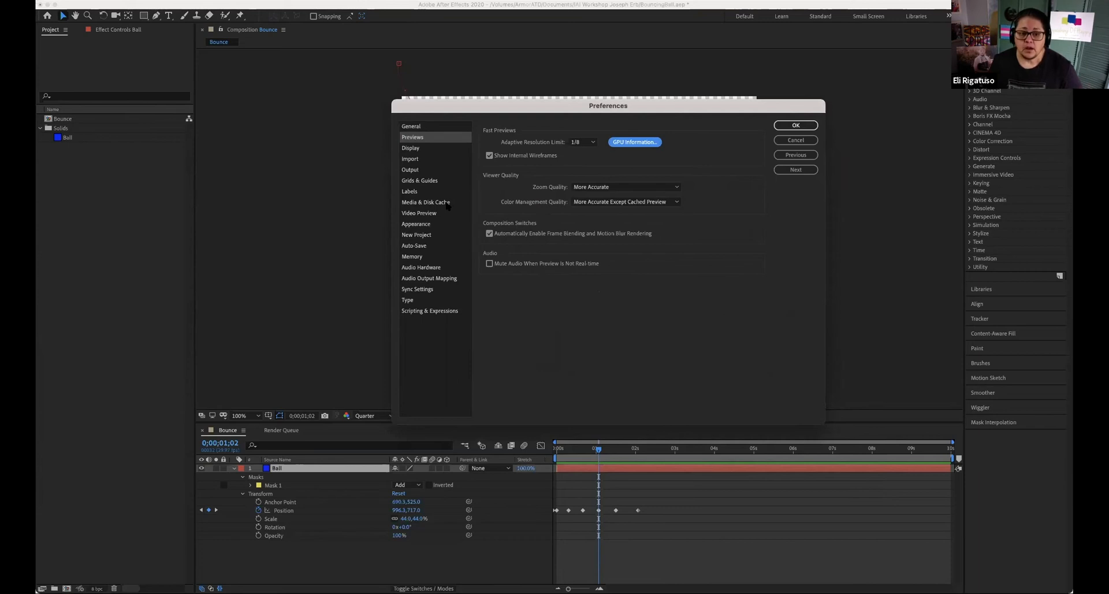
- Review the Display, Import, Output, Grids & Guides and Labels preferences without changing them
click(413, 148)
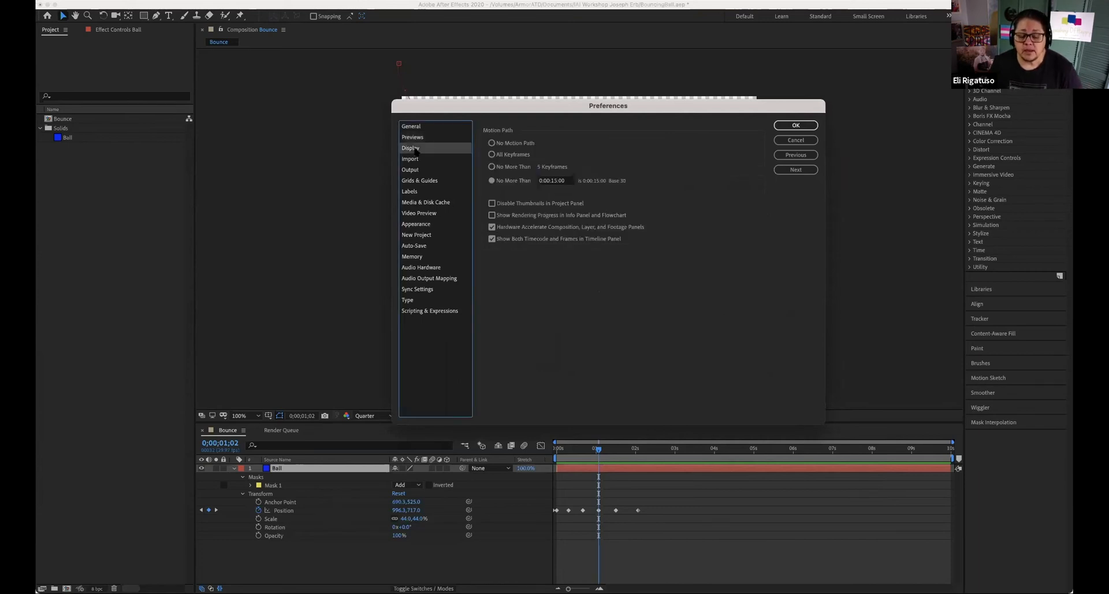
click(410, 160)
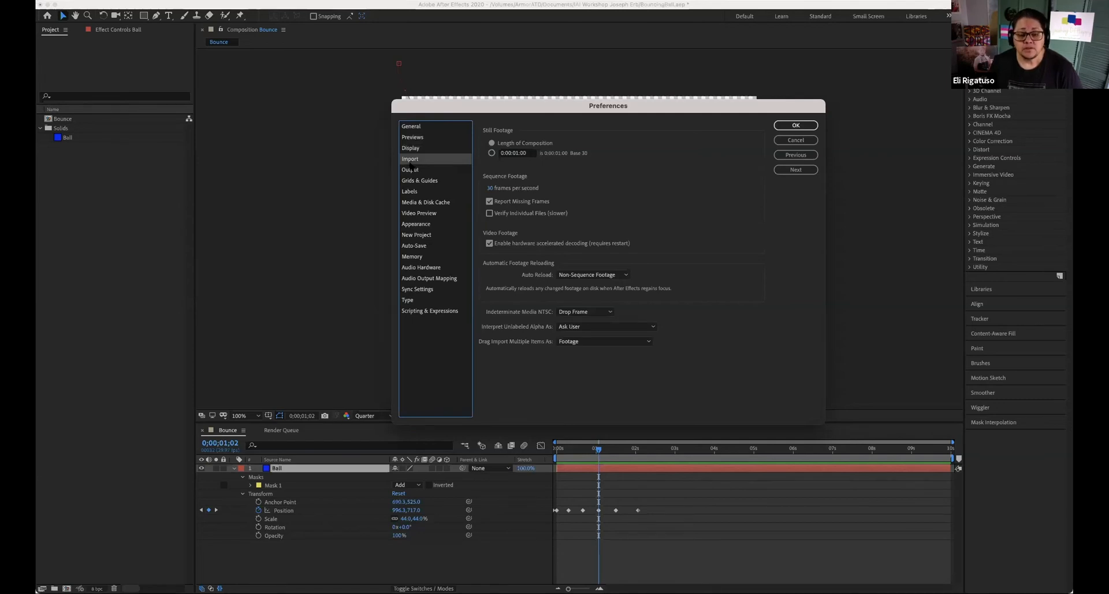
click(412, 171)
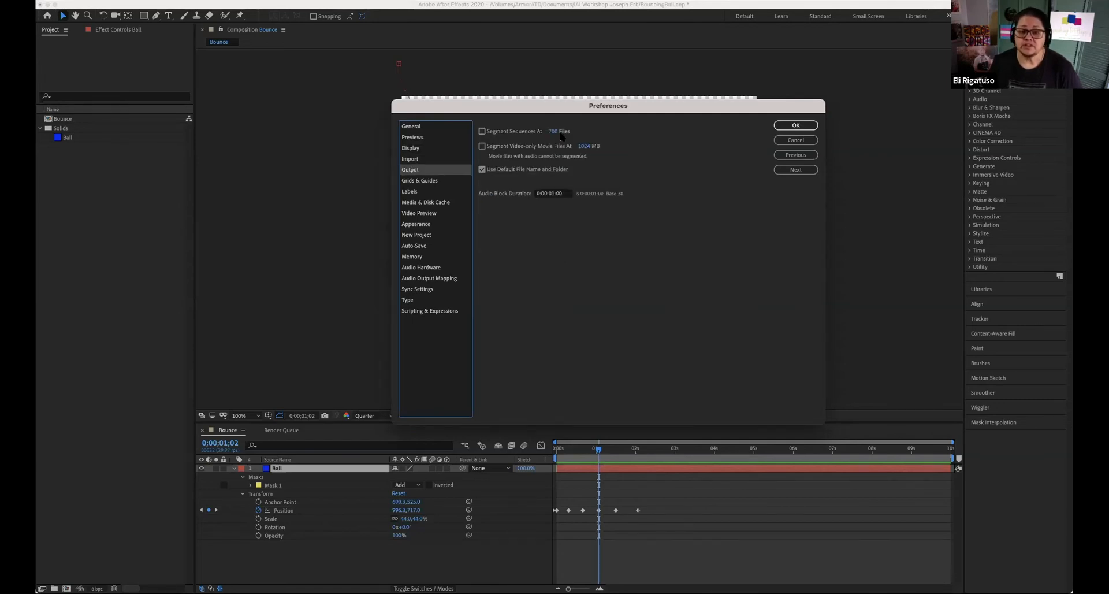
click(424, 182)
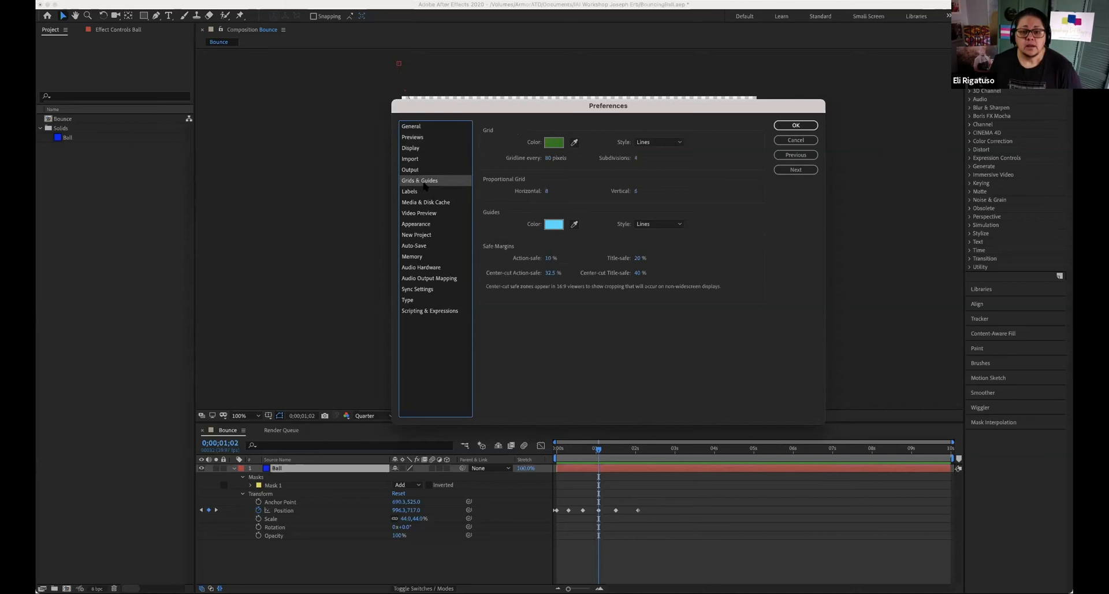
click(418, 193)
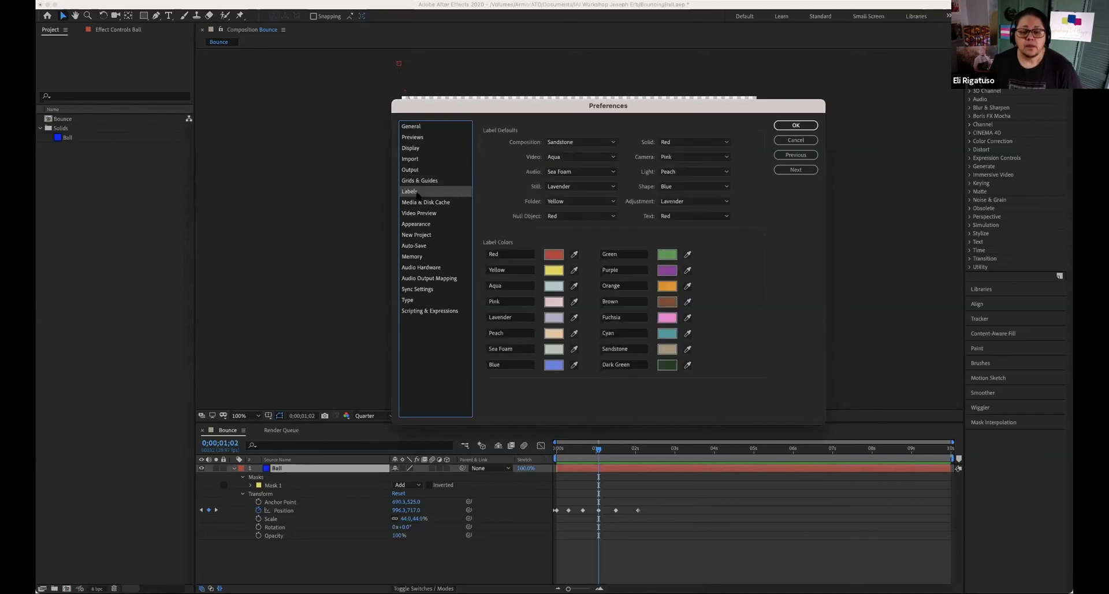
click(422, 203)
click(422, 192)
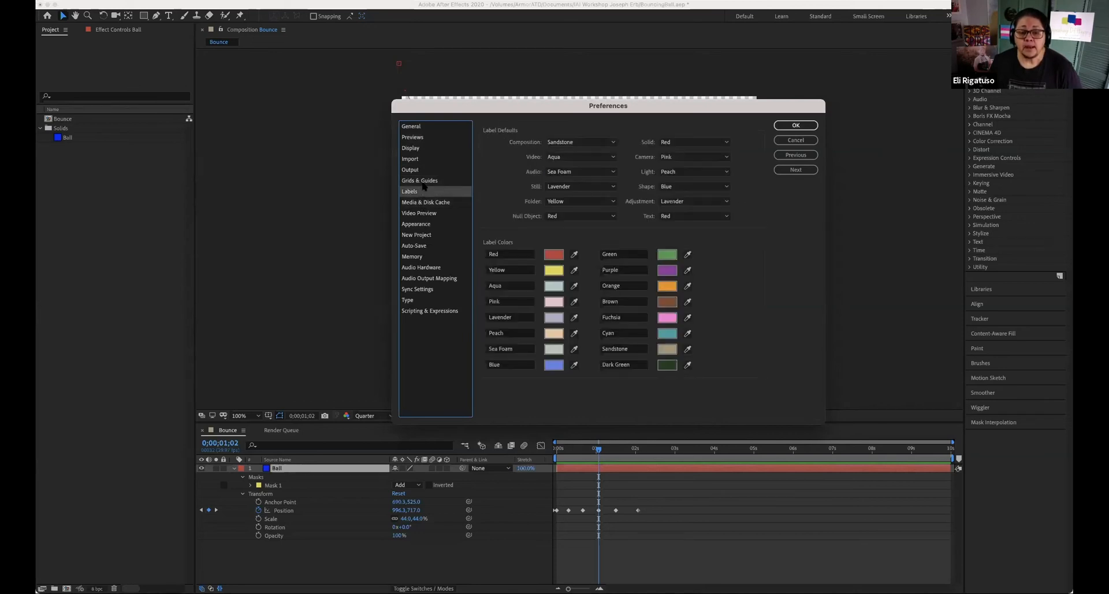
click(426, 182)
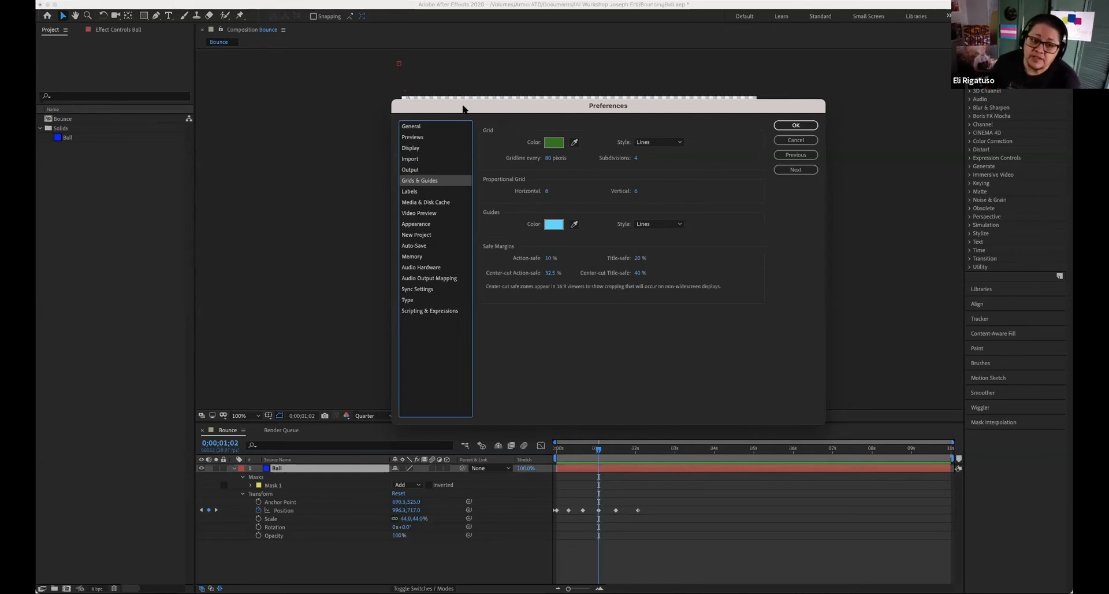
drag(463, 108, 434, 100)
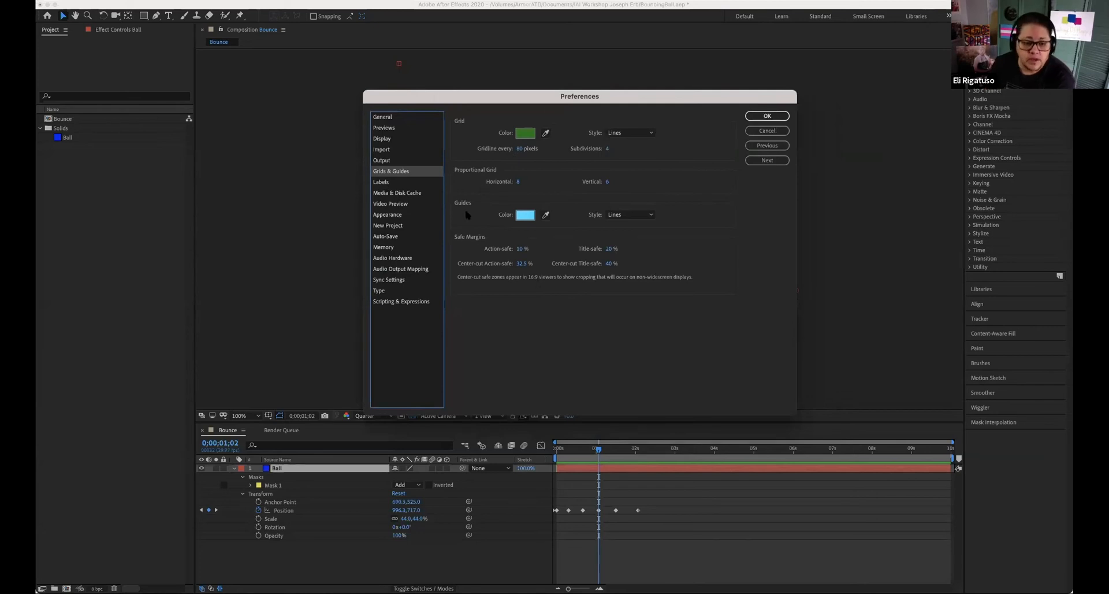
click(381, 182)
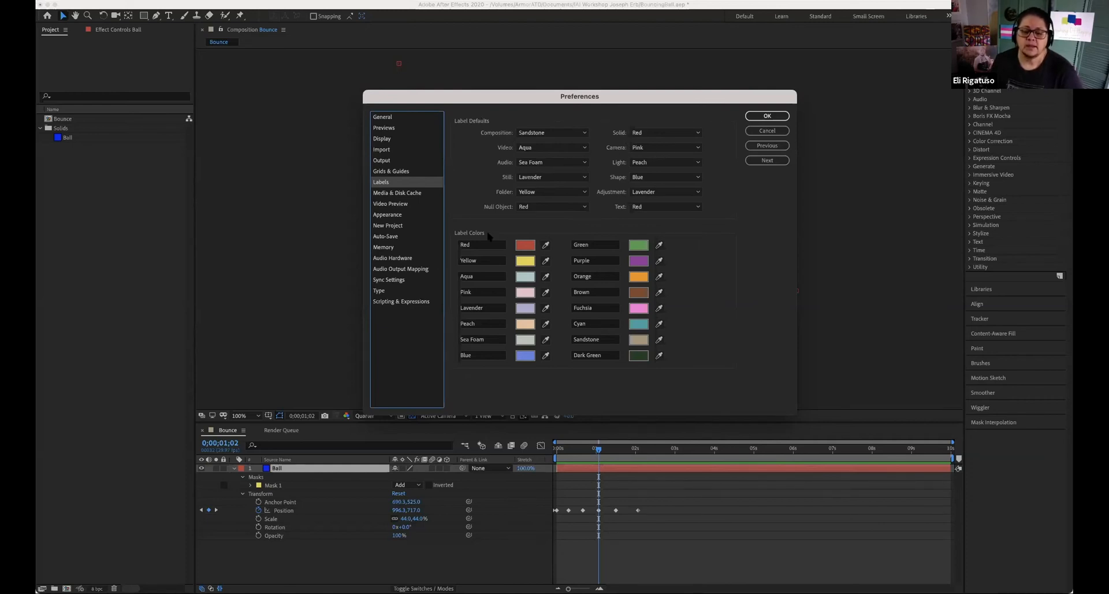
- Empty the disk cache for all versions and clean the conformed media database and cache in the Media & Disk Cache preferences
click(396, 194)
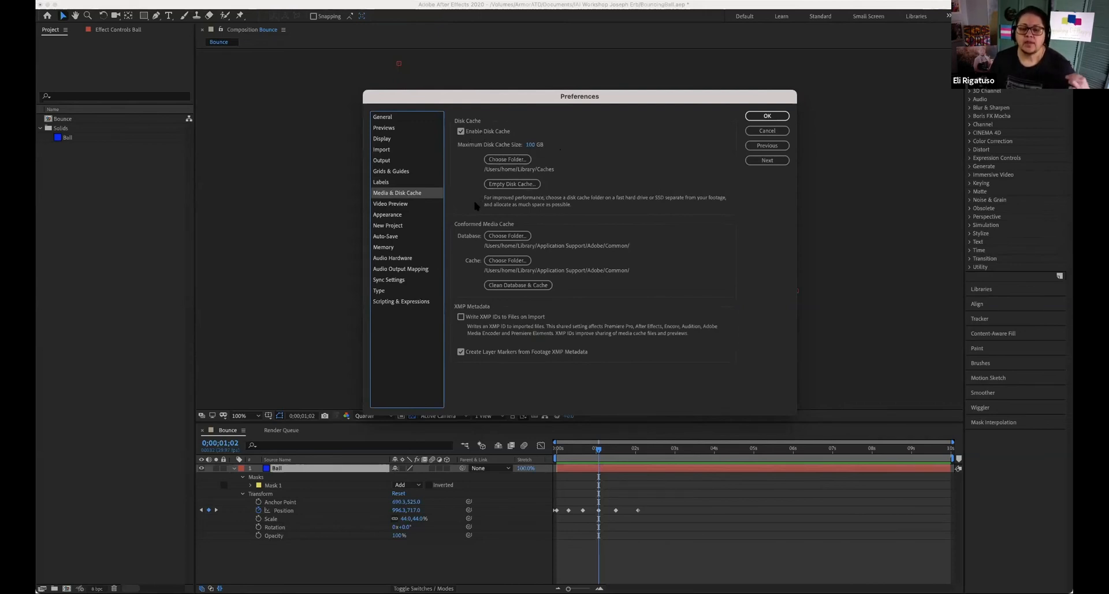
click(518, 185)
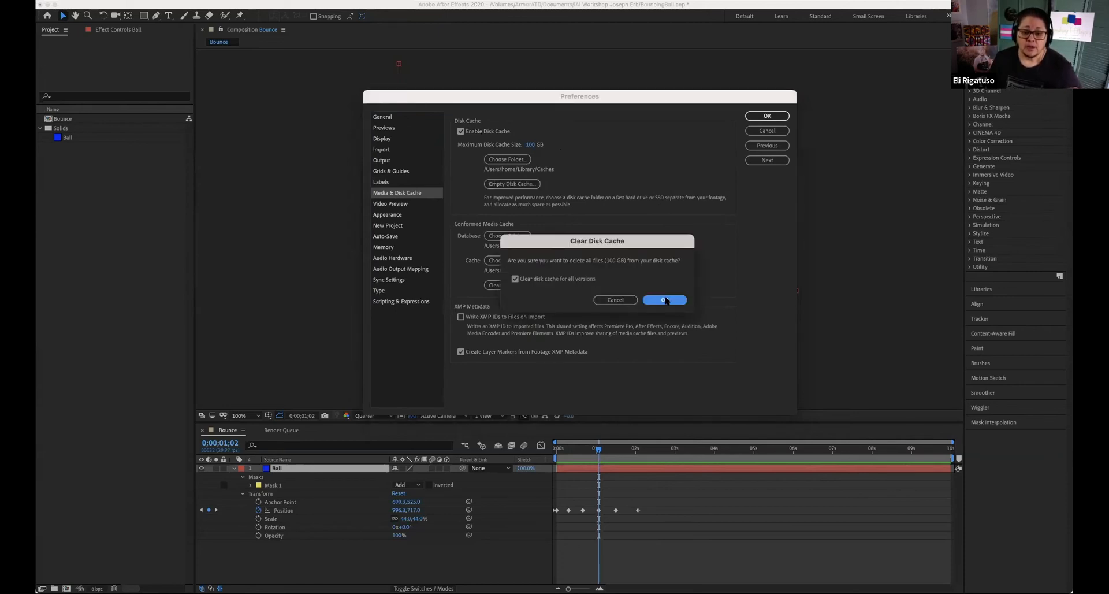
click(664, 299)
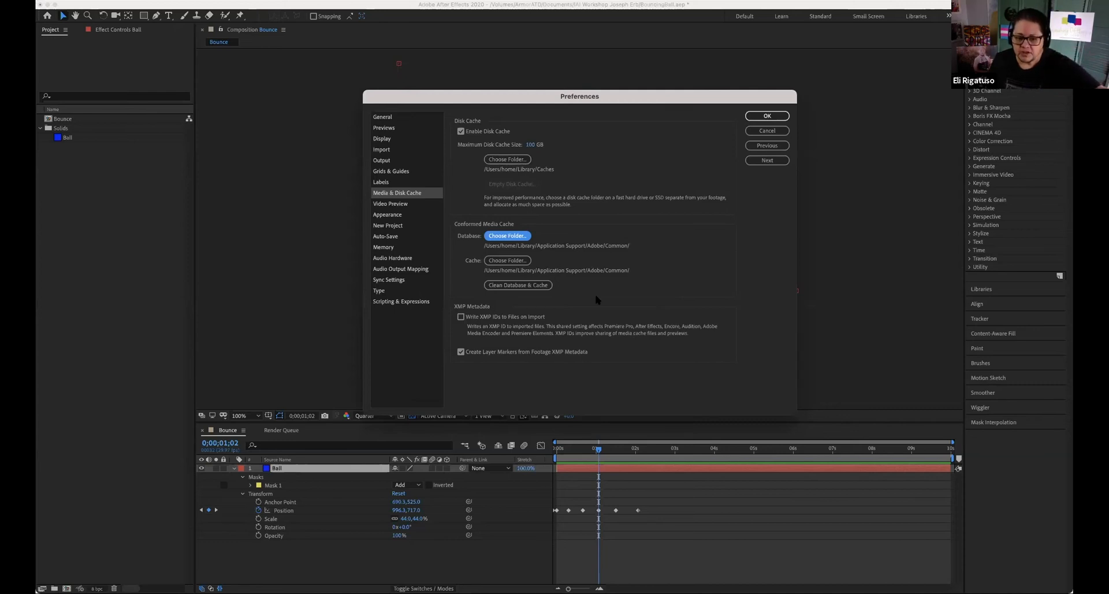
click(516, 283)
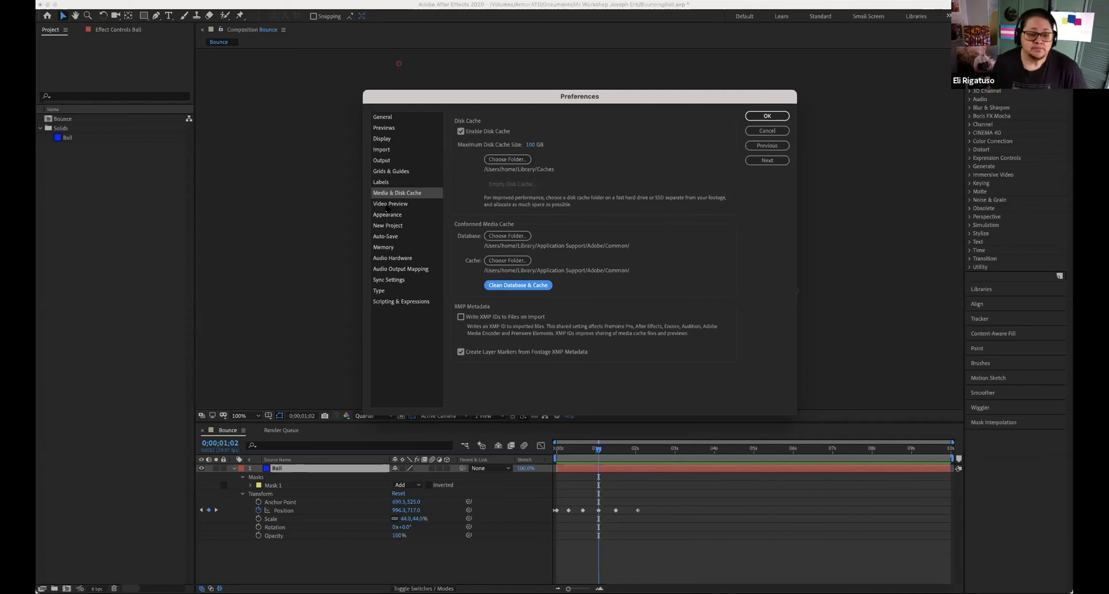
- Review the Video Preview, Appearance and New Project preferences
click(386, 204)
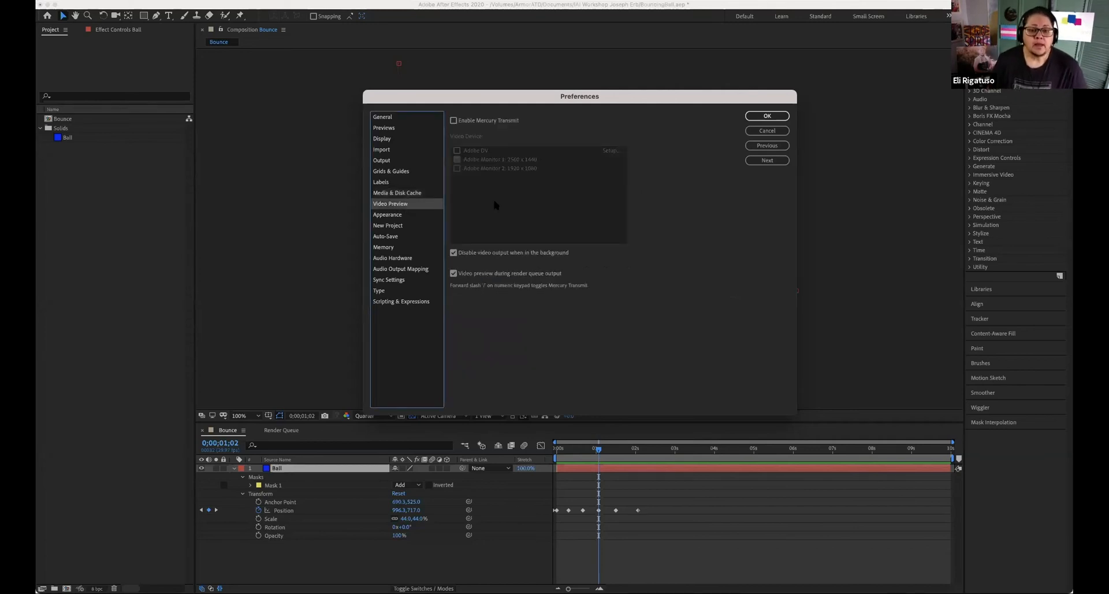
click(396, 216)
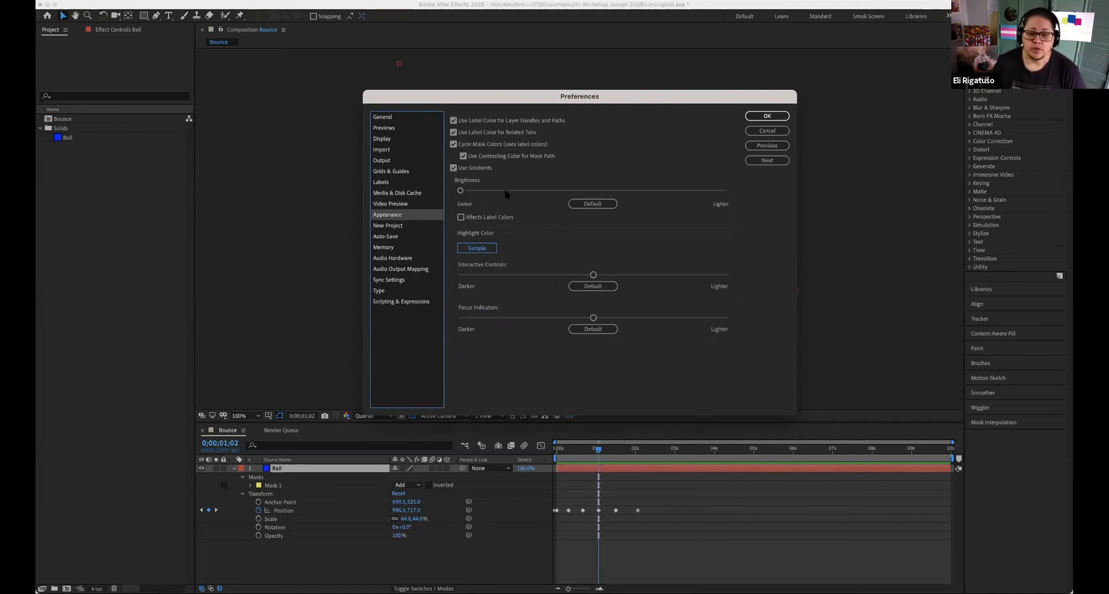
click(387, 226)
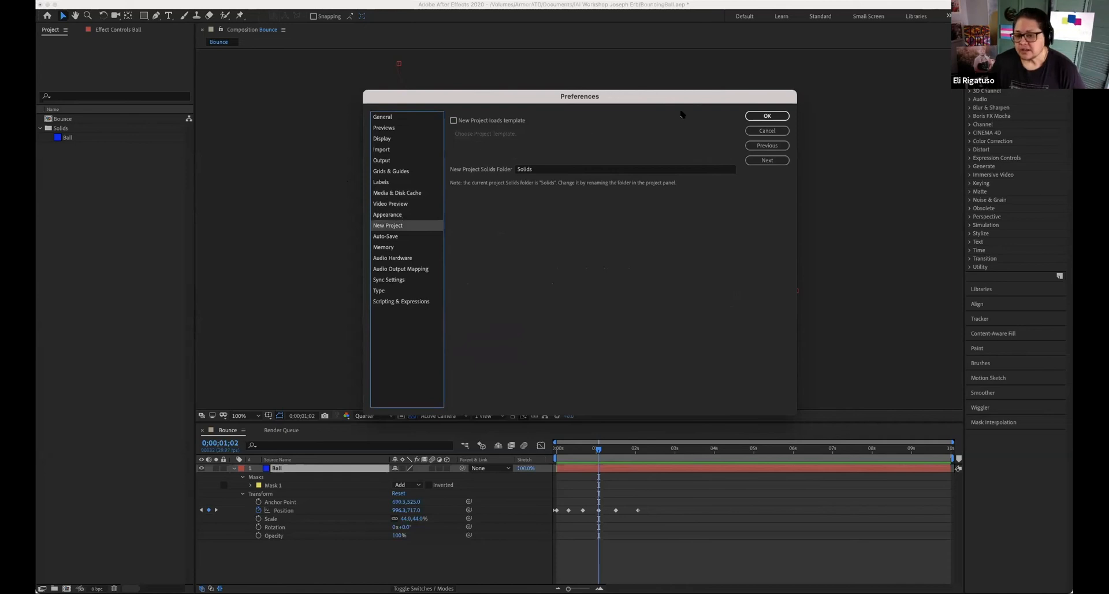
- Set Auto-Save to save the project every 5 minutes and confirm the preferences
click(398, 236)
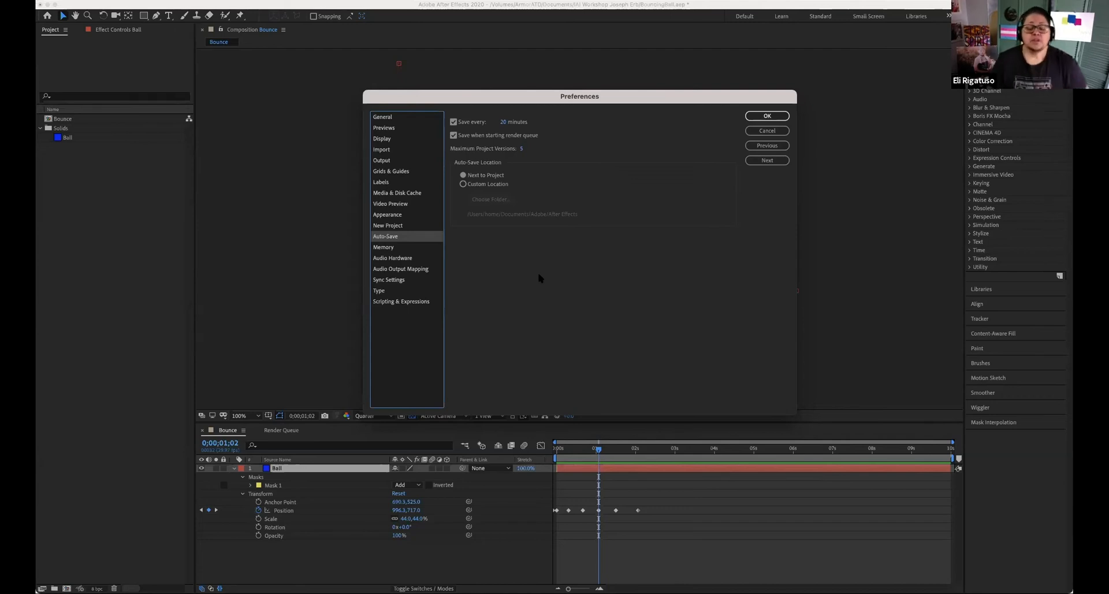
click(504, 121)
text(5)
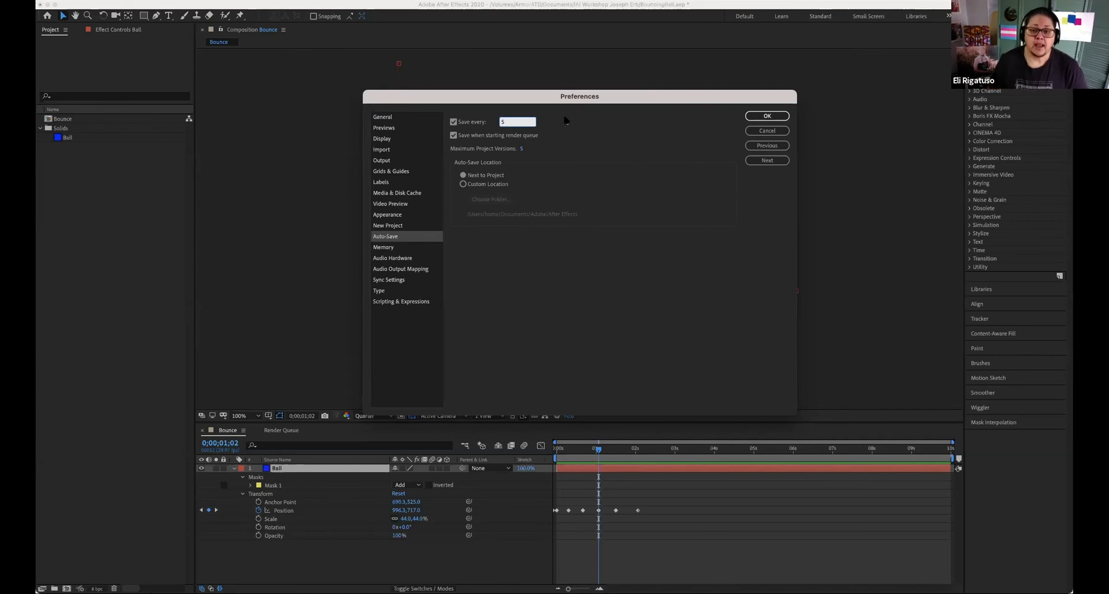
click(645, 140)
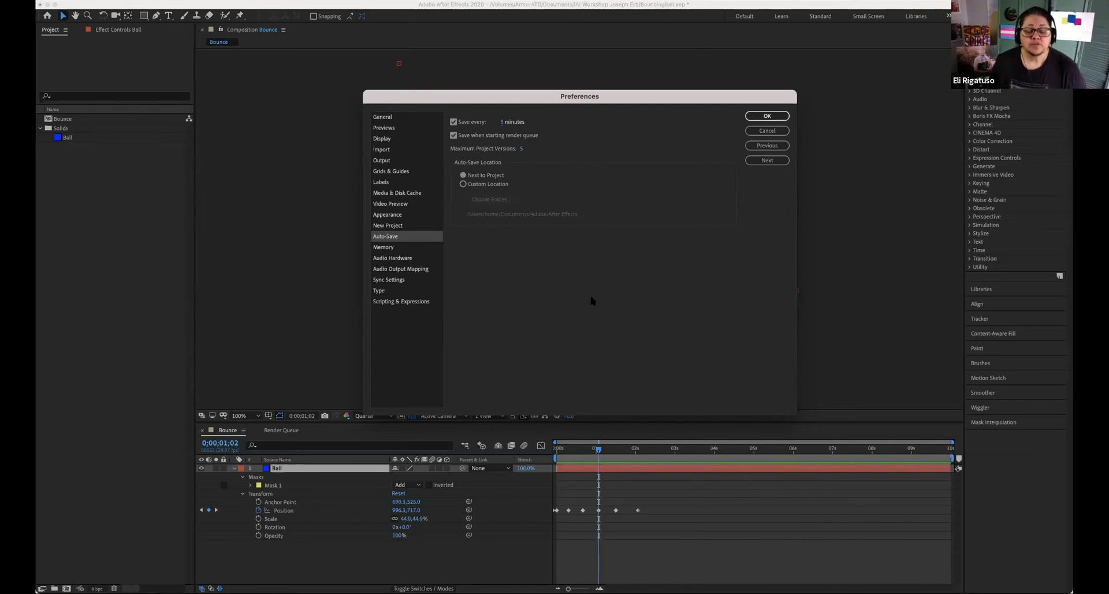
click(767, 117)
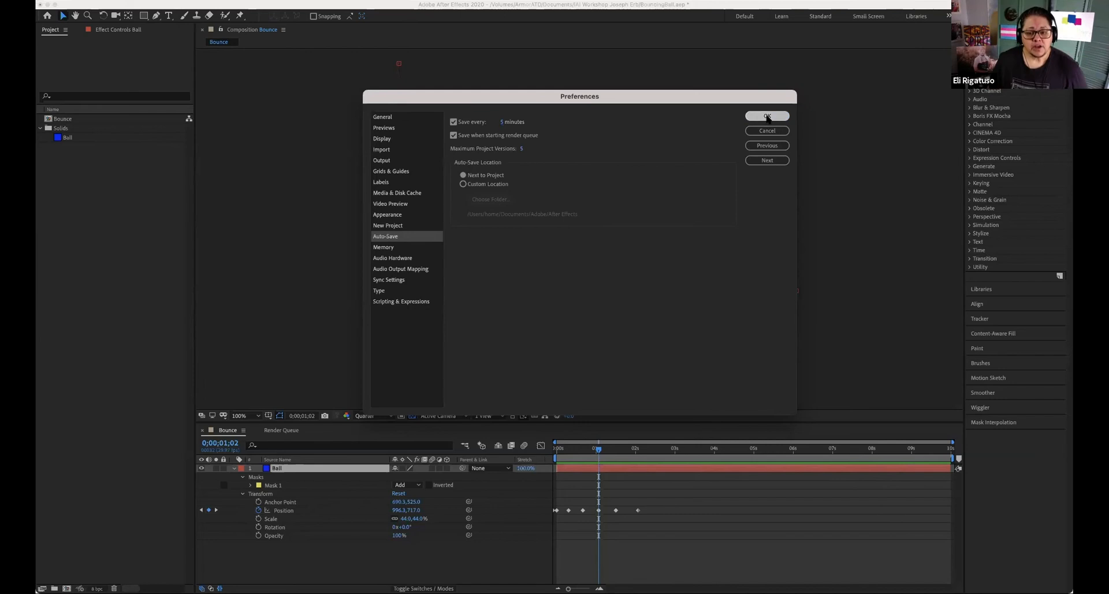
click(77, 0)
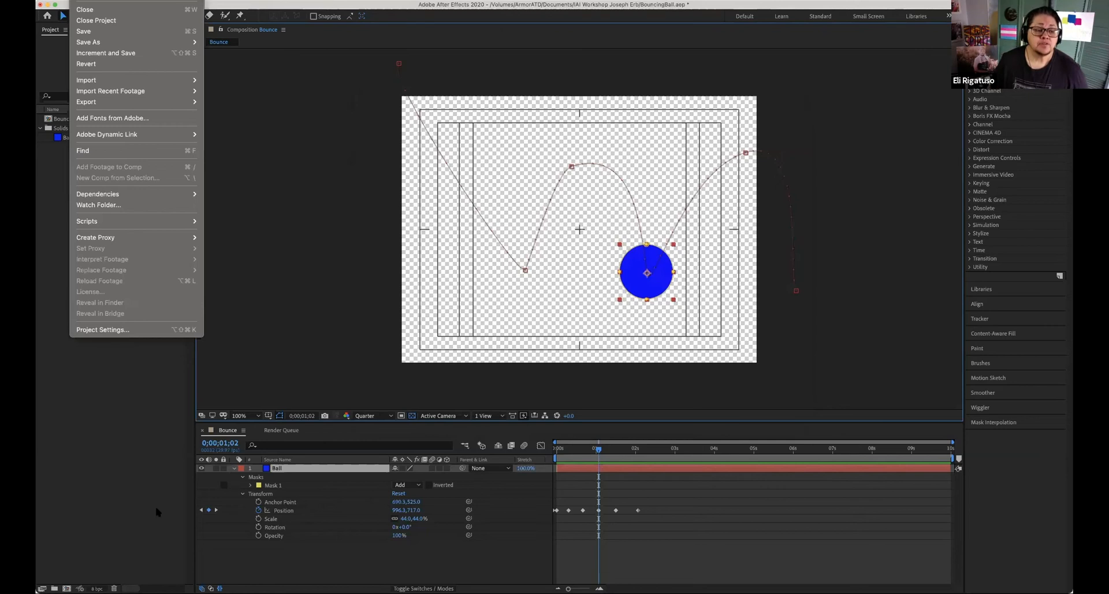
click(136, 484)
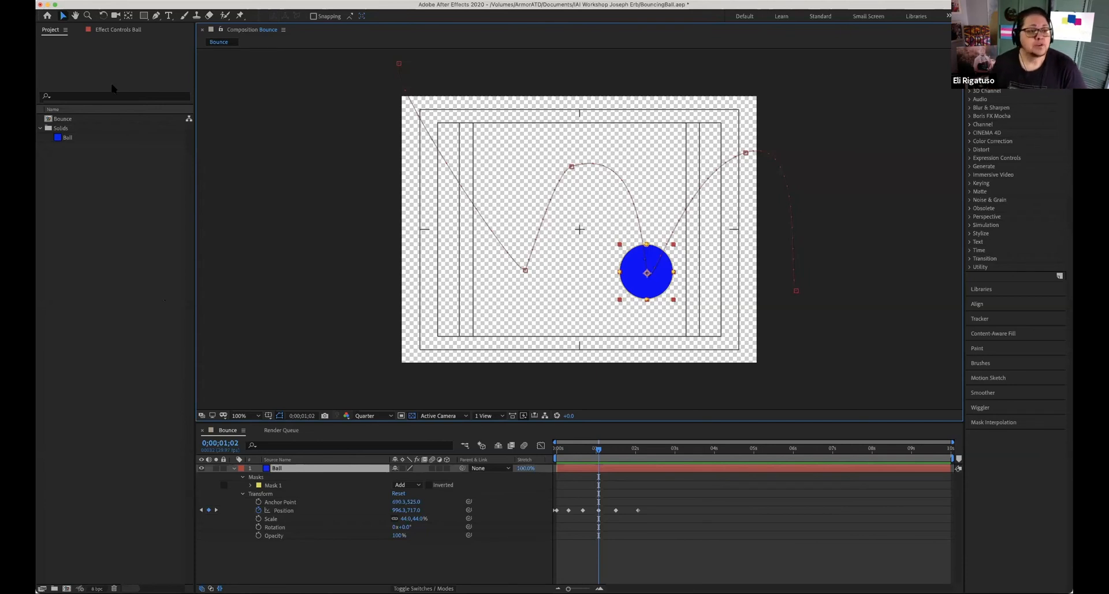
- Reopen the preferences at Memory and review the Audio Hardware, Audio Output Mapping, Sync Settings and Output categories
click(44, 0)
mouse_move(86, 0)
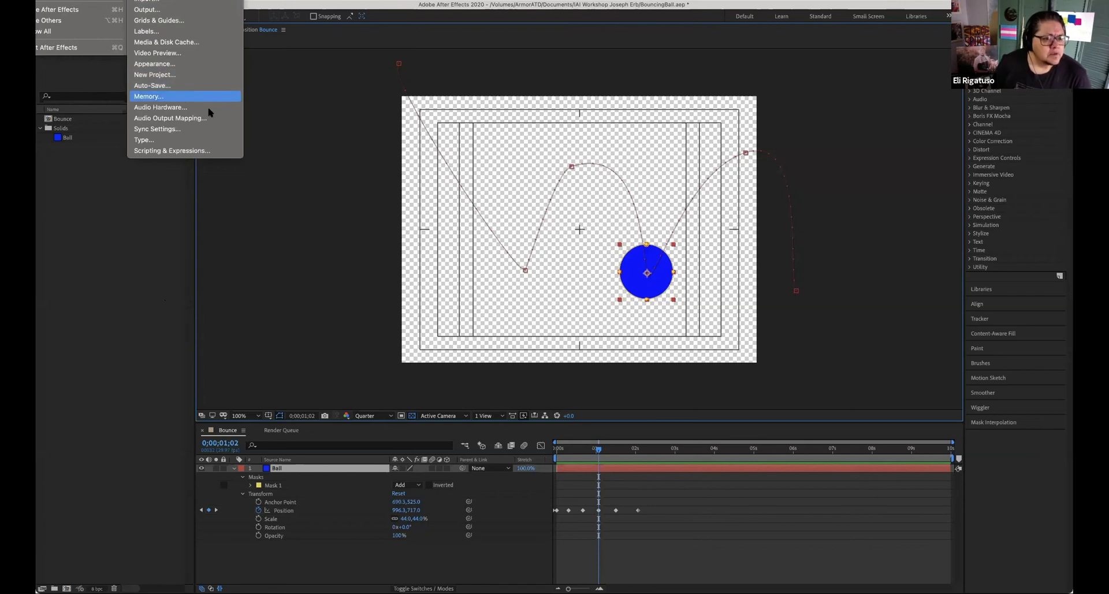
click(346, 283)
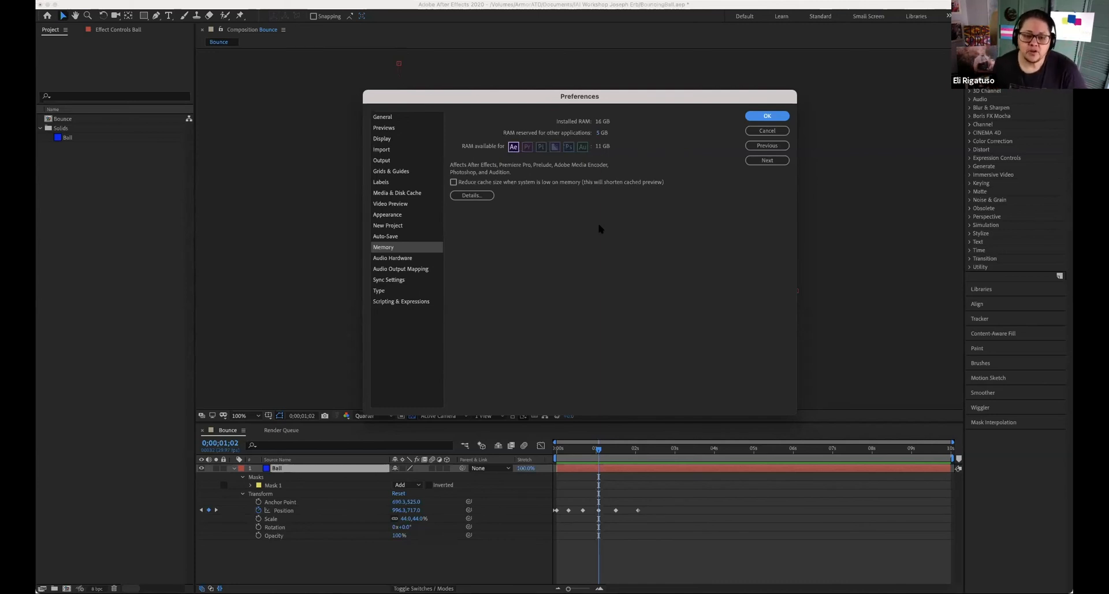
click(392, 261)
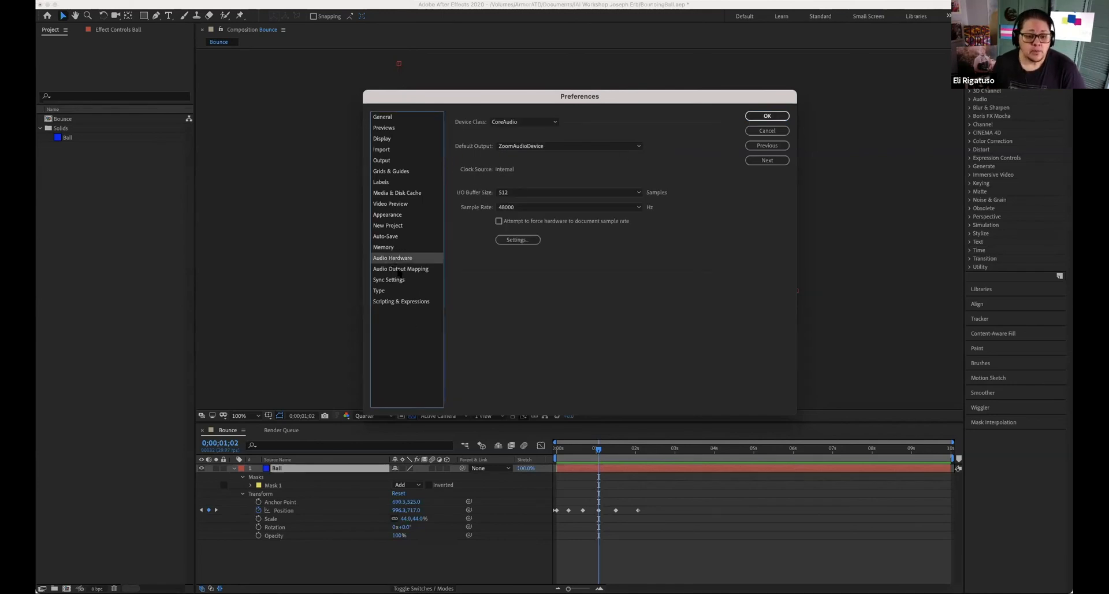
click(399, 270)
click(393, 281)
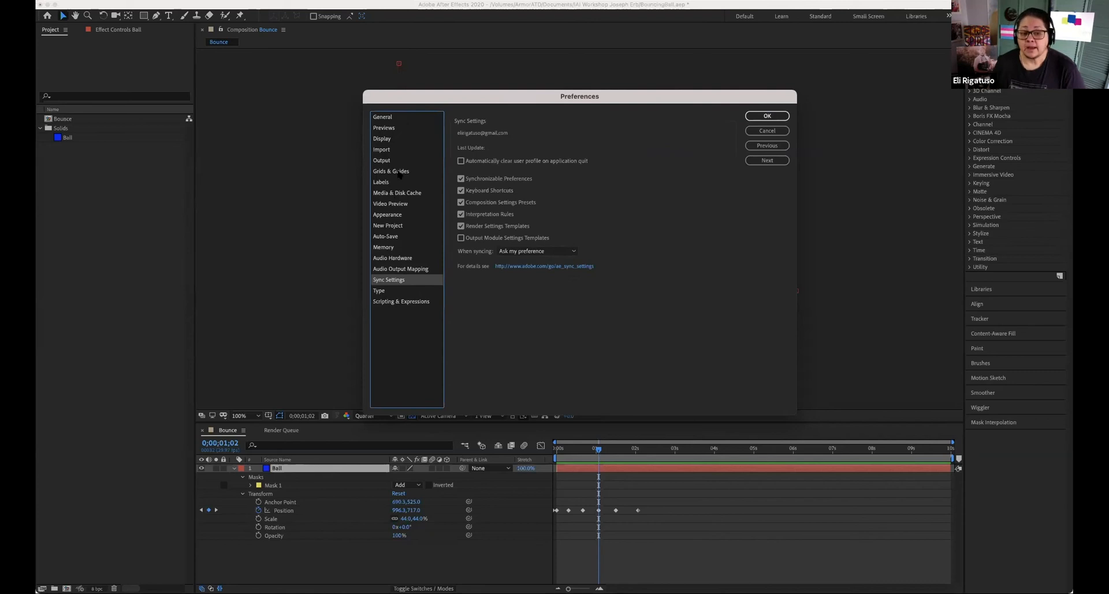
click(389, 162)
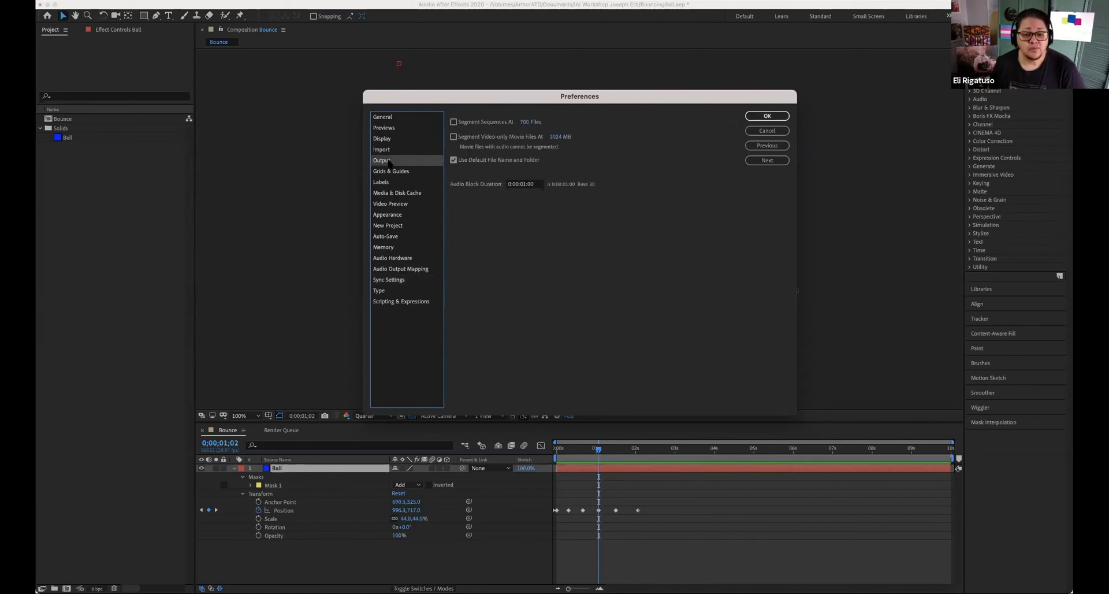
click(392, 269)
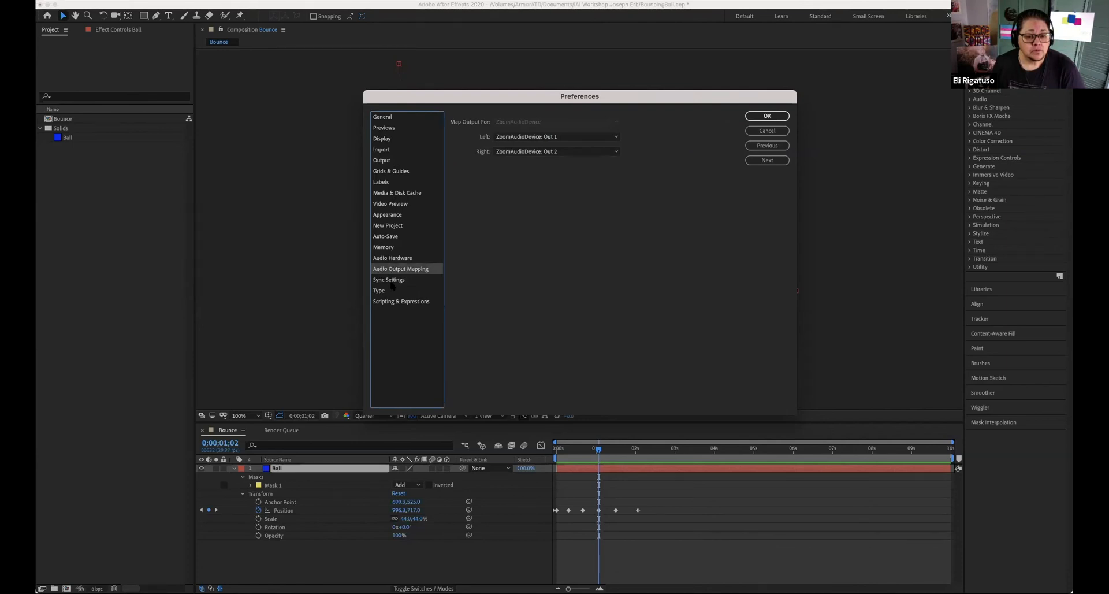
click(391, 259)
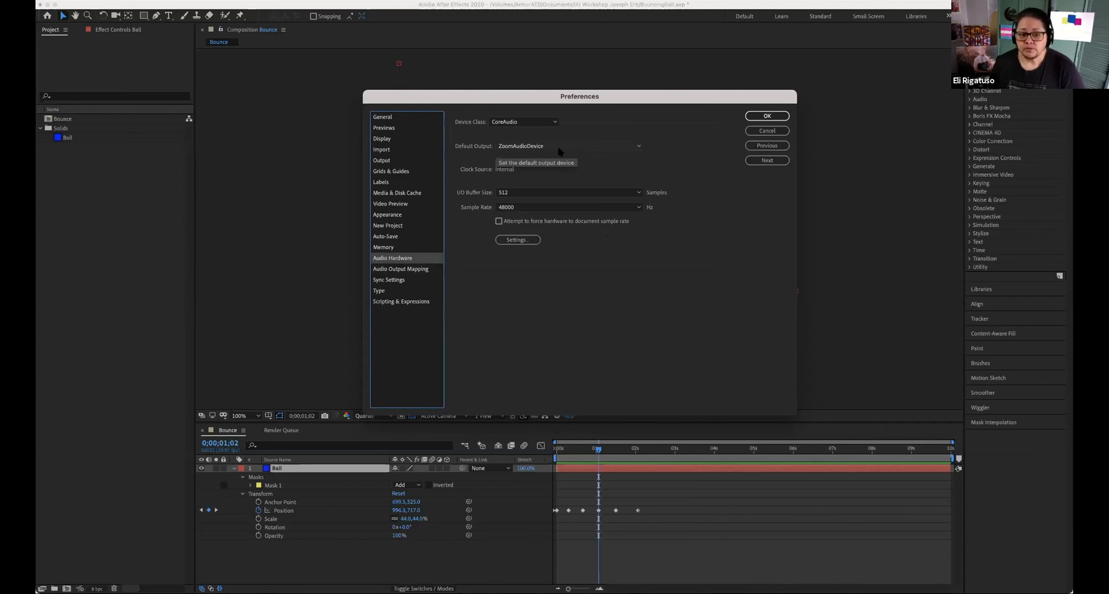
- Review the default audio output devices, keep ZoomAudioDevice and close the preferences
click(617, 149)
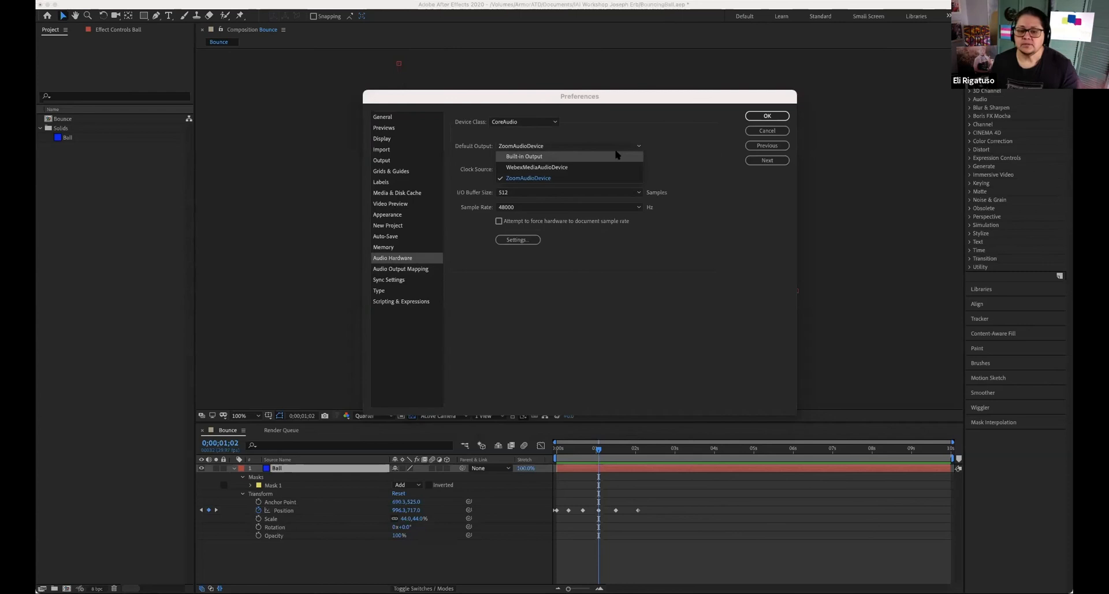
click(599, 173)
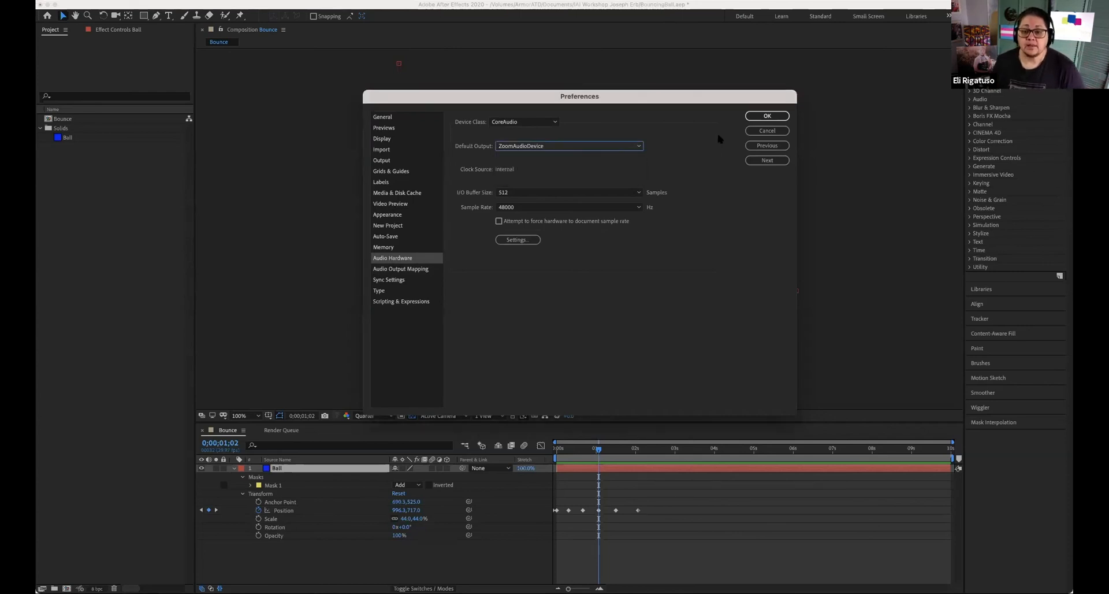
click(757, 117)
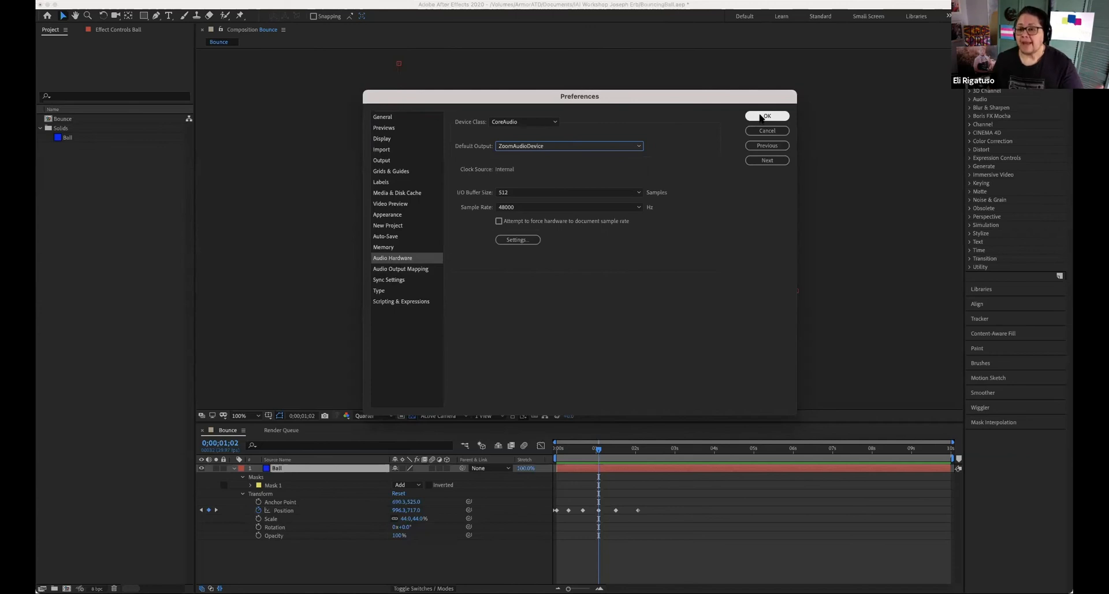
click(762, 117)
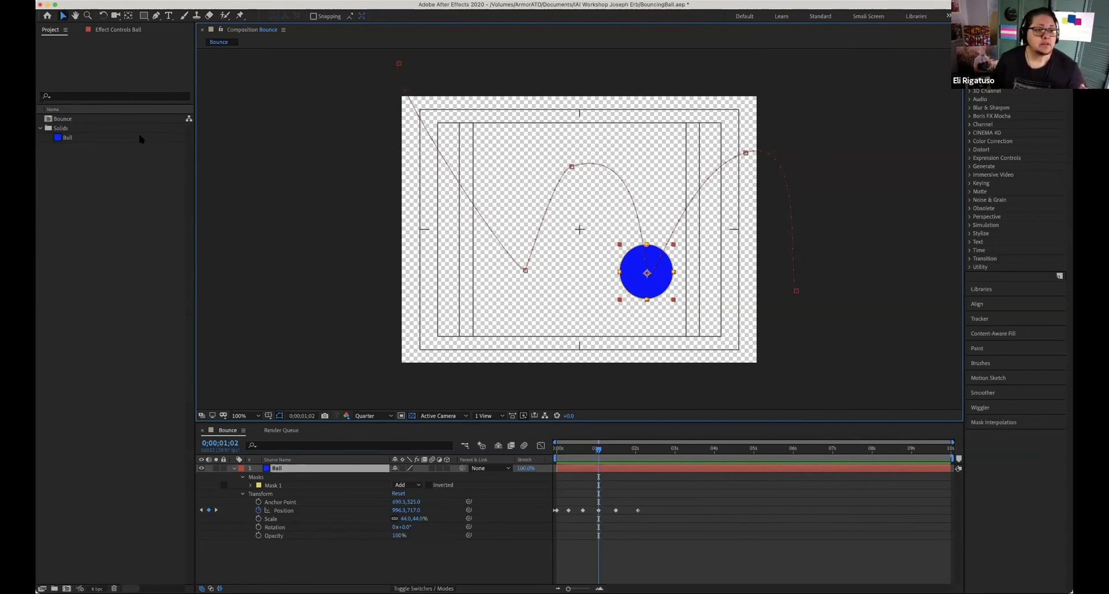
click(80, 1)
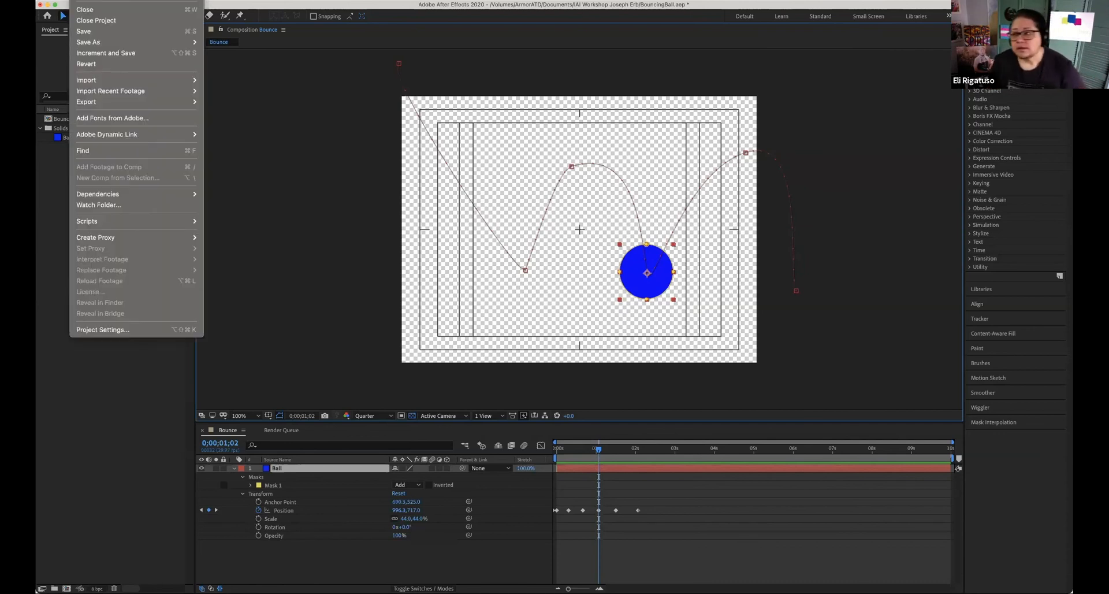
click(100, 453)
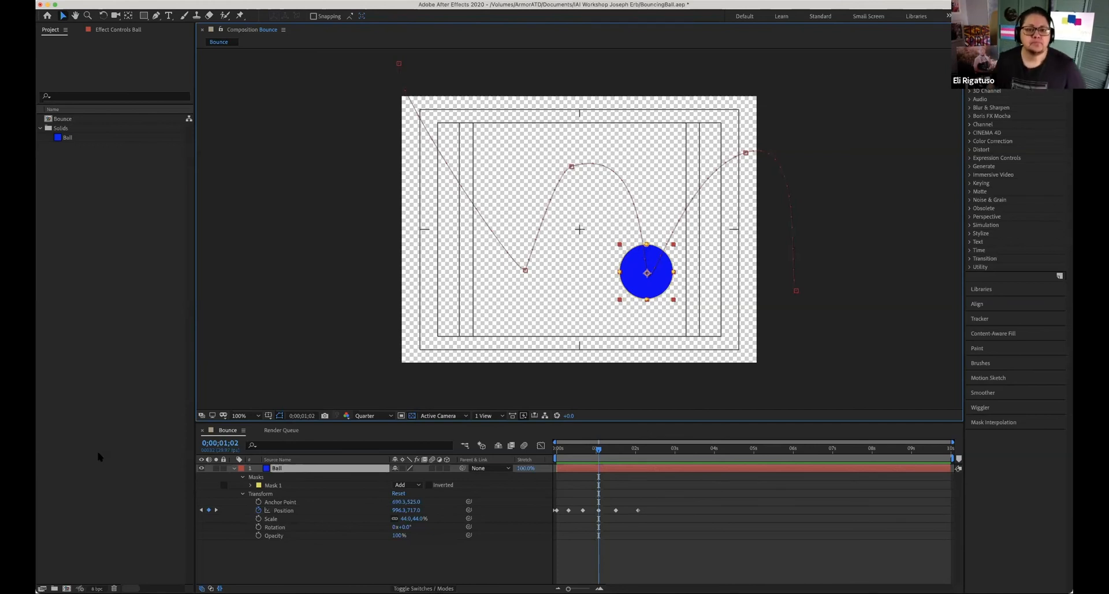
click(79, 0)
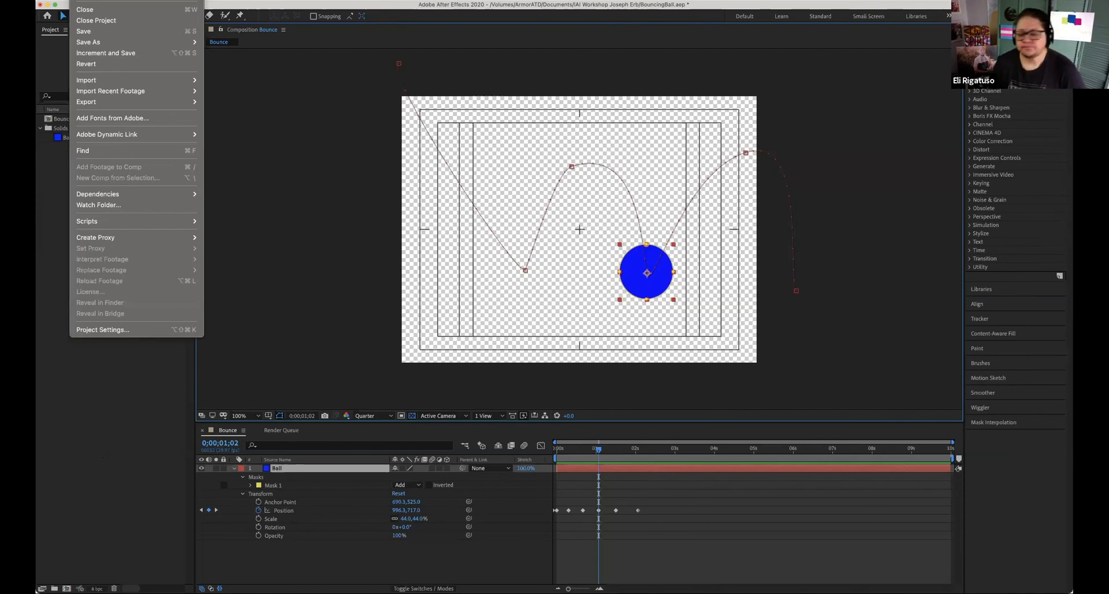
mouse_move(47, 0)
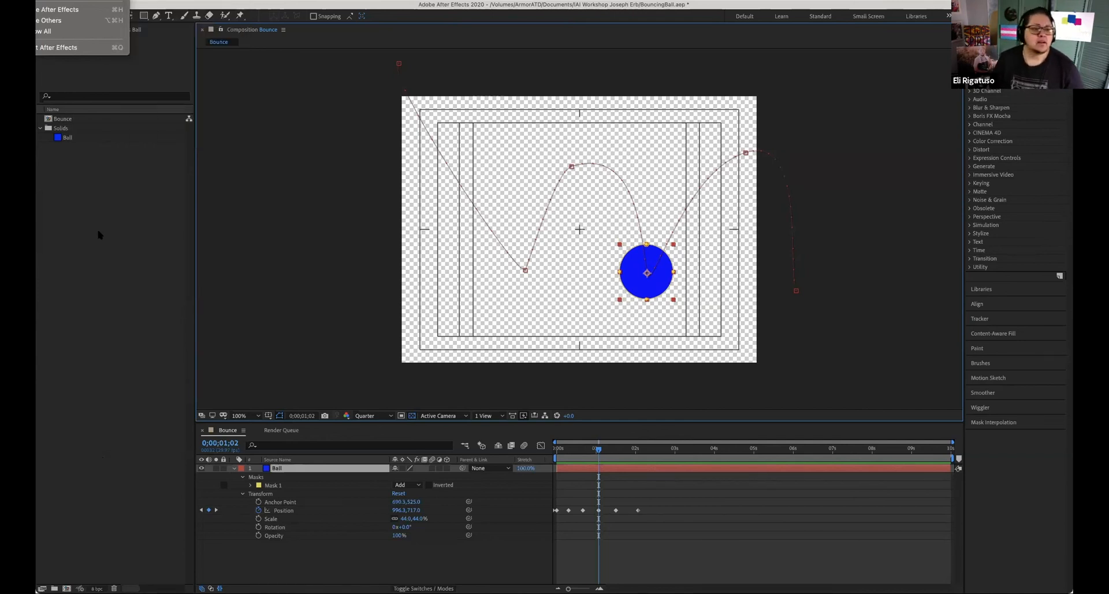
click(103, 254)
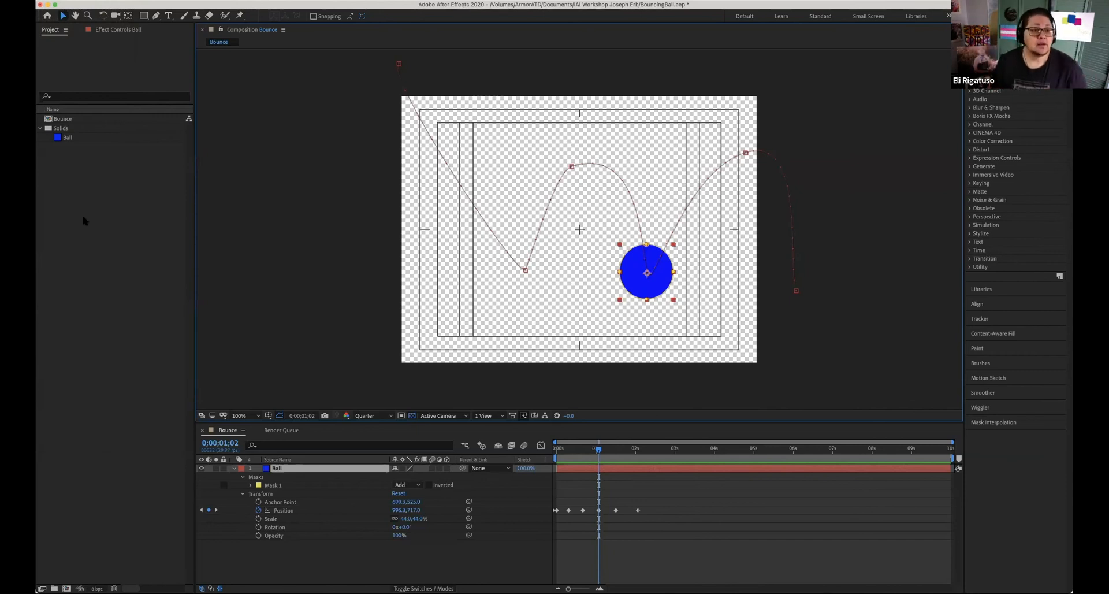
click(181, 4)
click(112, 236)
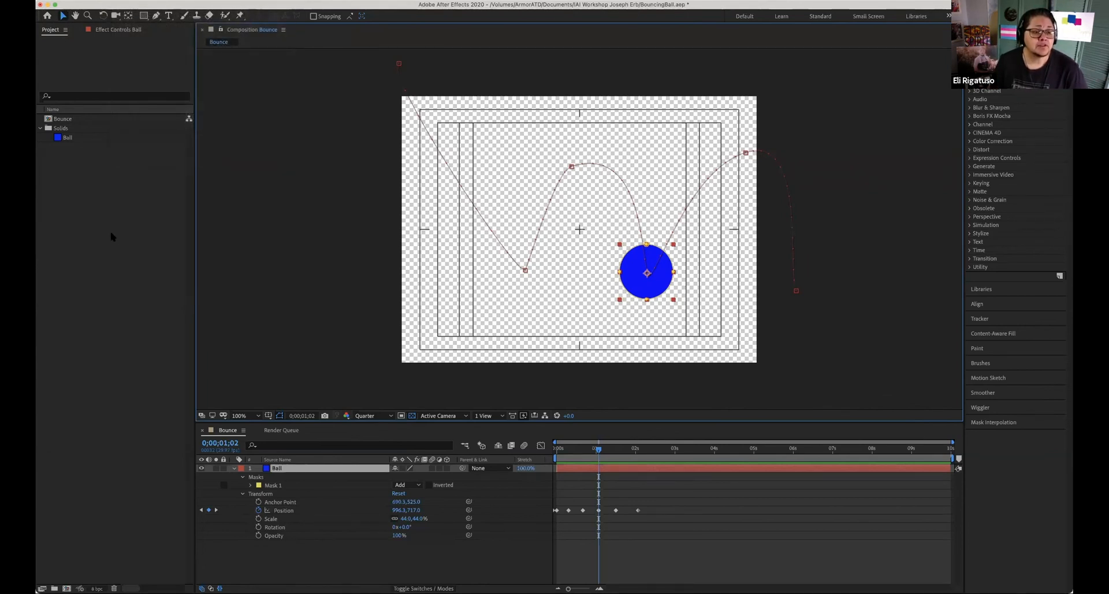
- Open the composition settings of the Bounce composition and reposition the dialog over the canvas
click(69, 118)
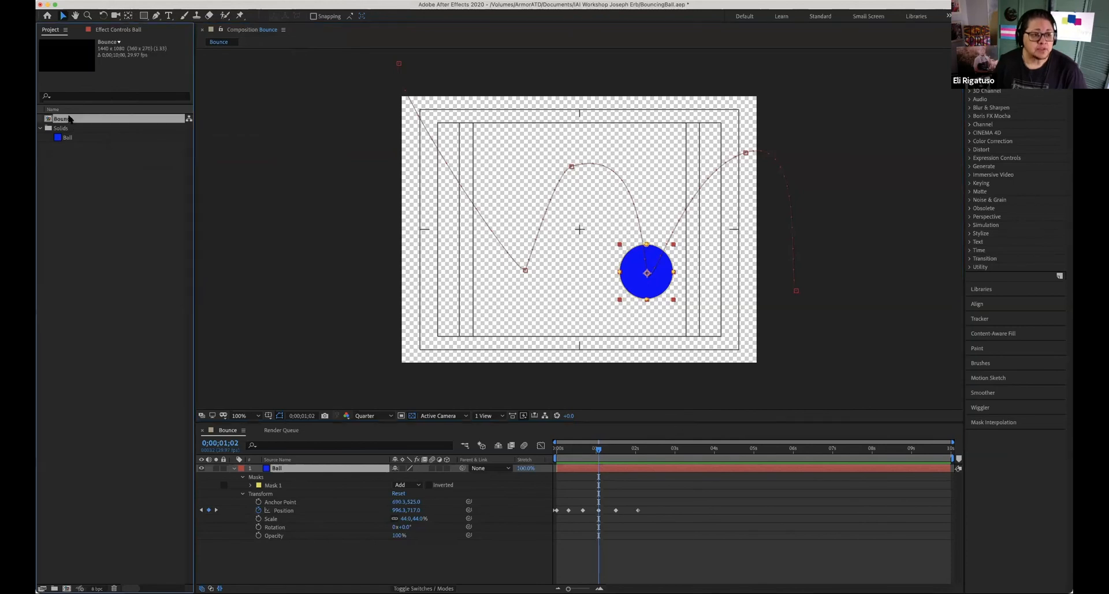
click(137, 0)
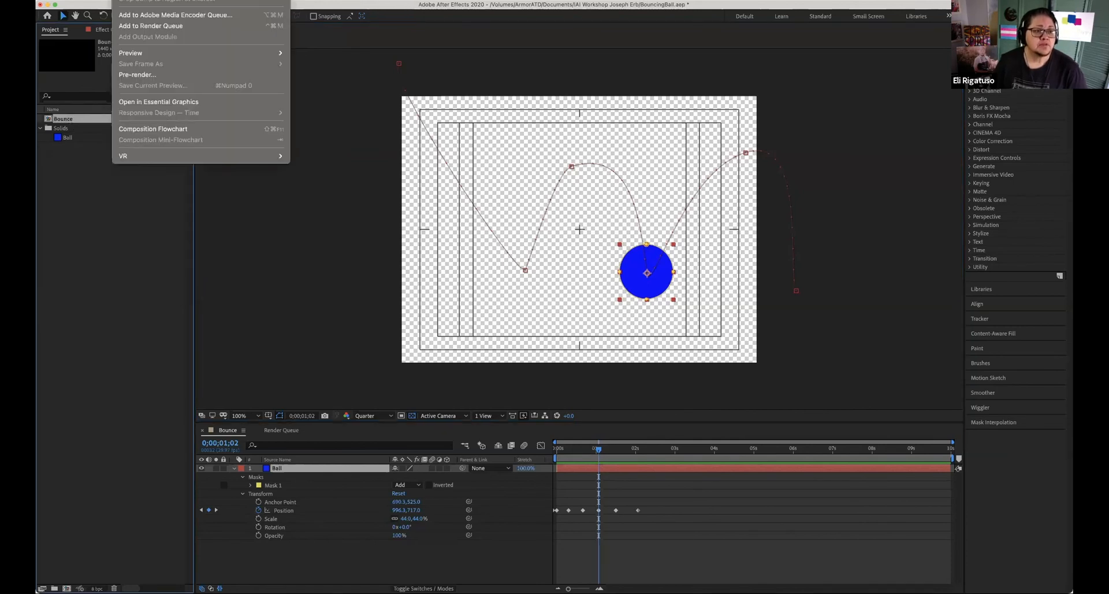
click(159, 1)
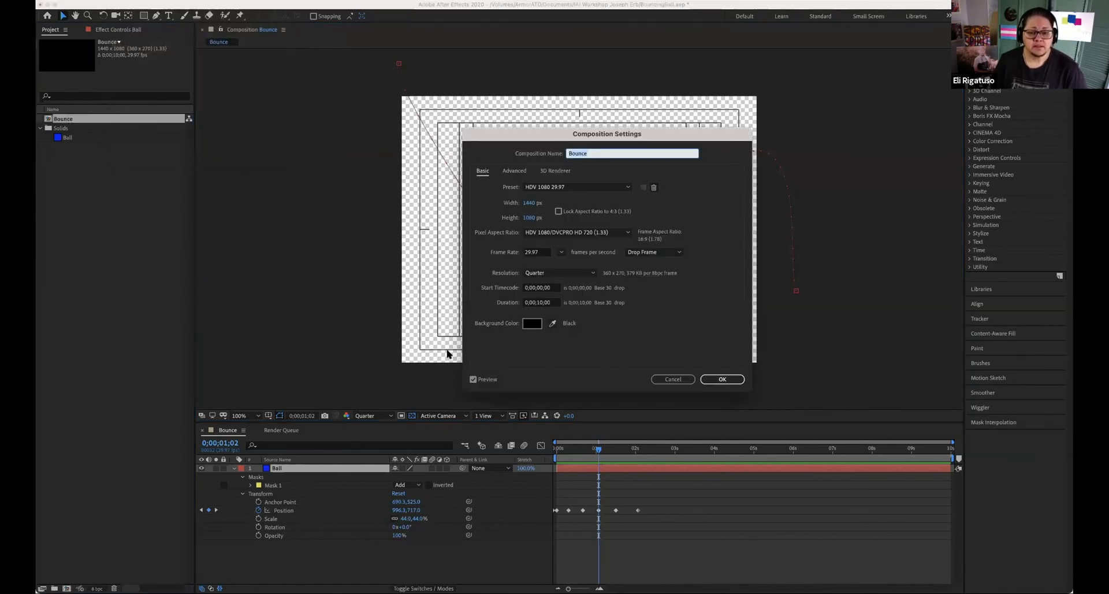
drag(553, 137, 592, 175)
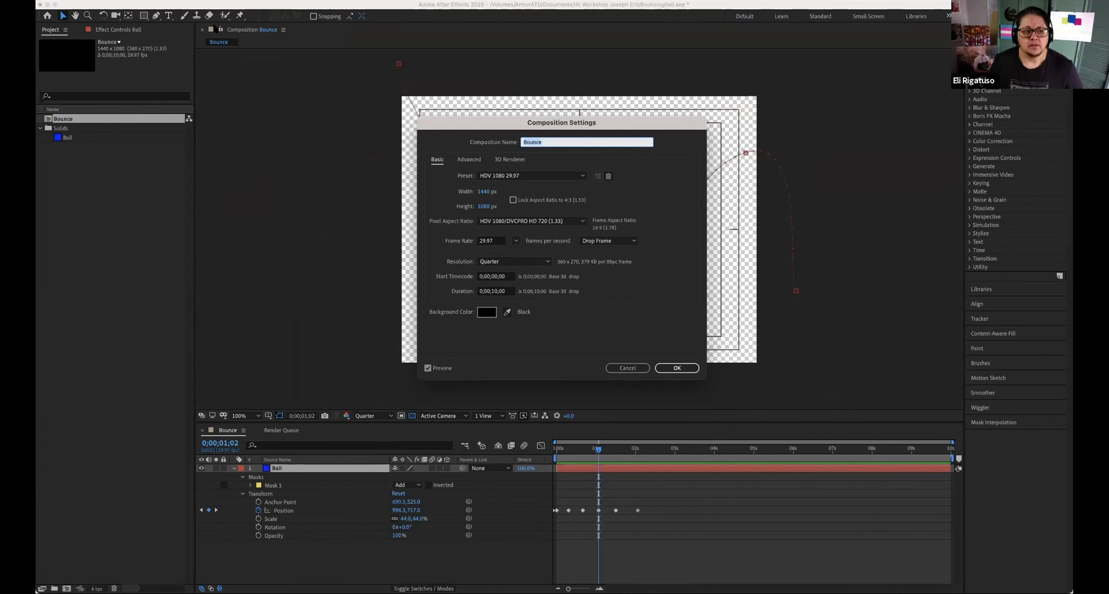
click(81, 1)
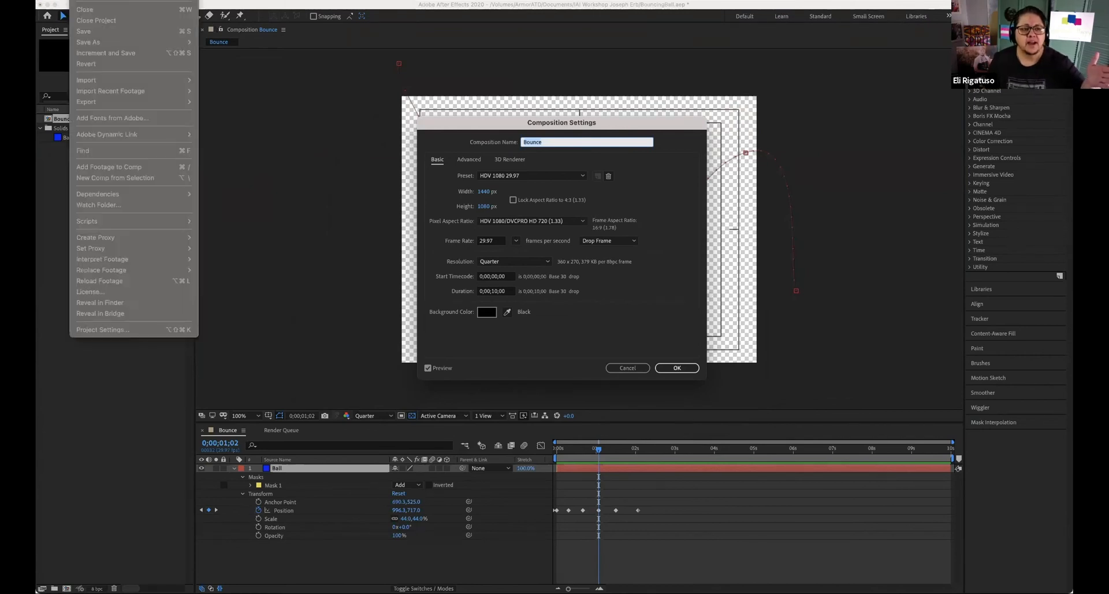
click(82, 0)
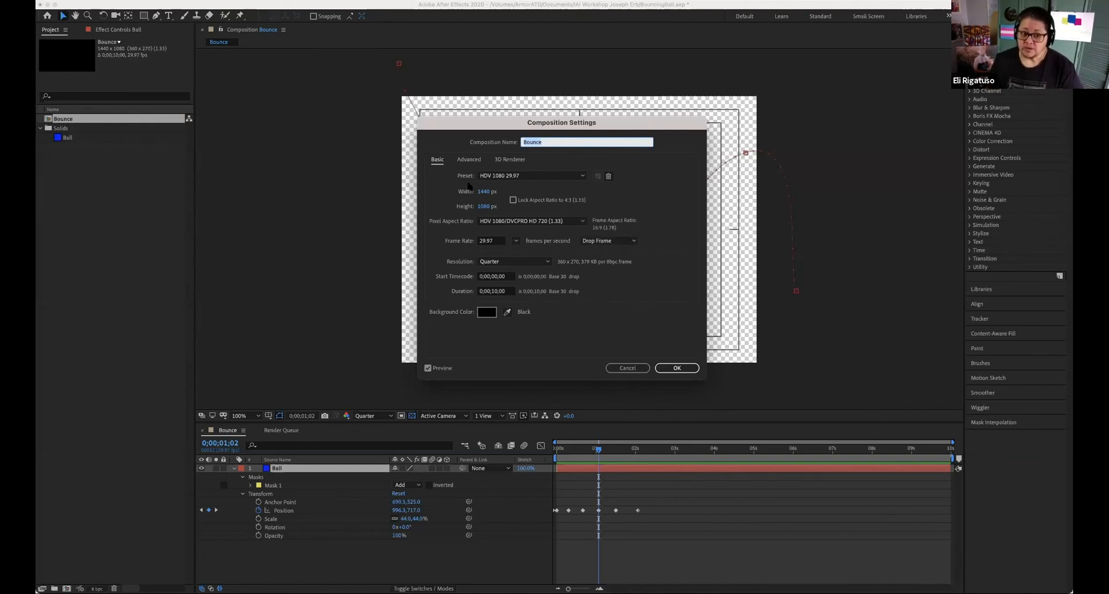
- Review the composition's preset list, resolution choices and Advanced motion blur settings
click(583, 176)
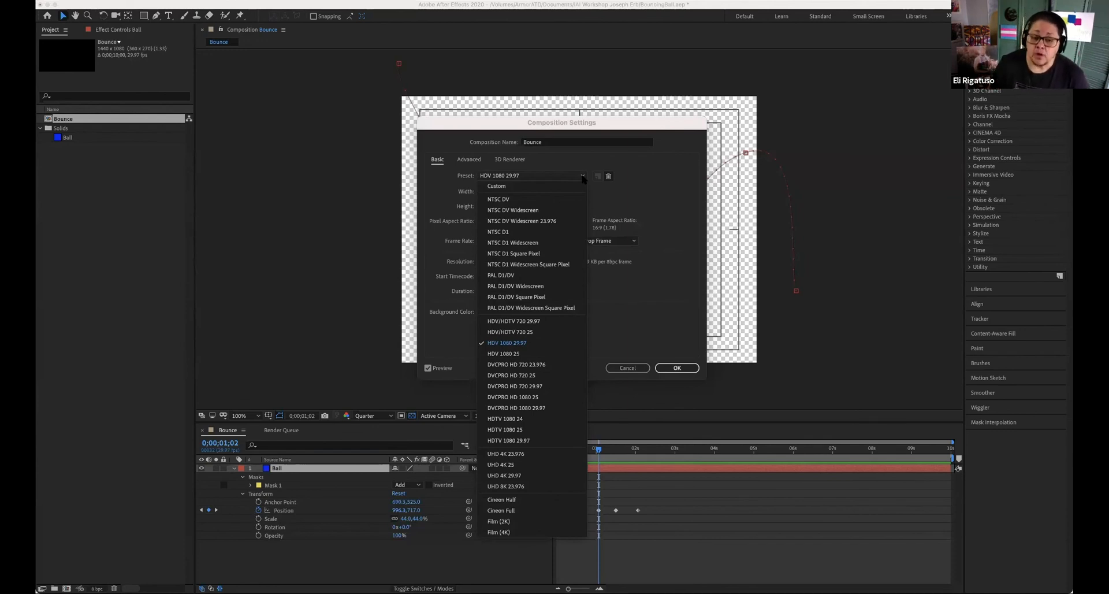
click(553, 176)
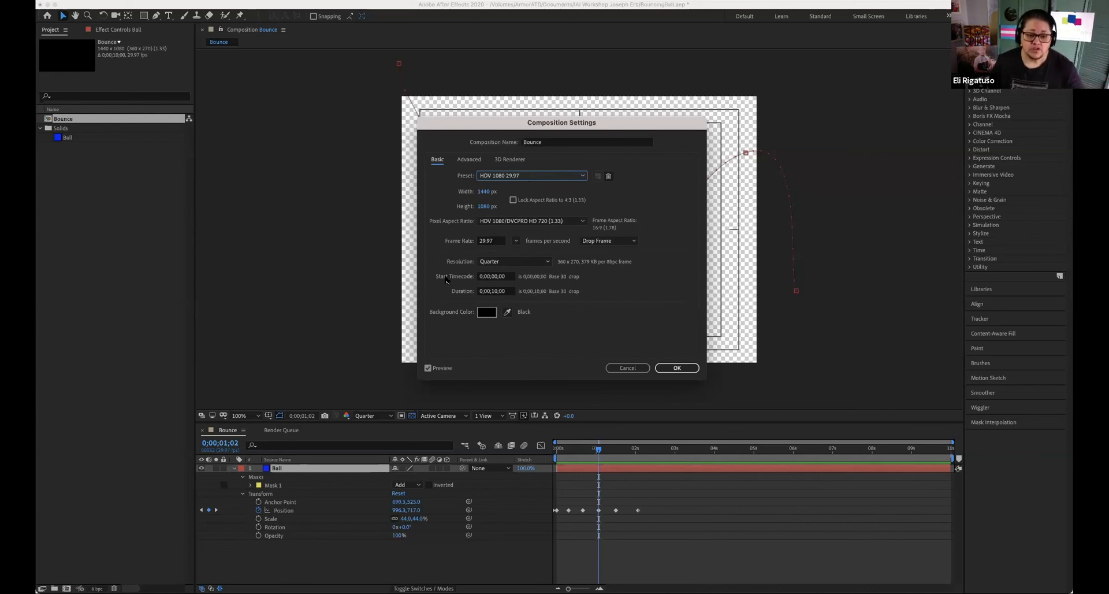
click(545, 264)
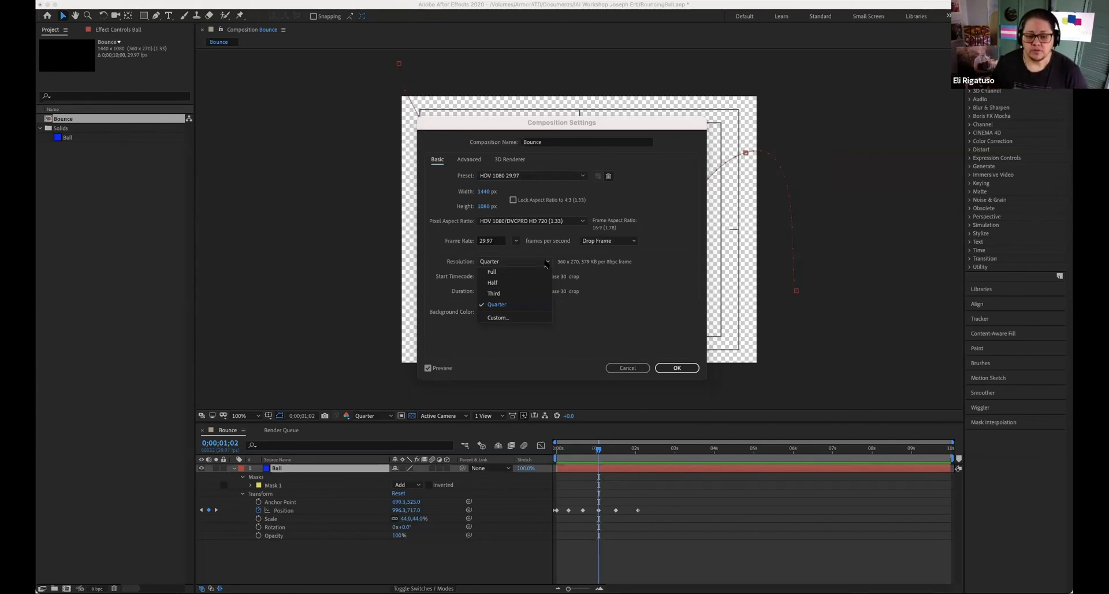
click(522, 339)
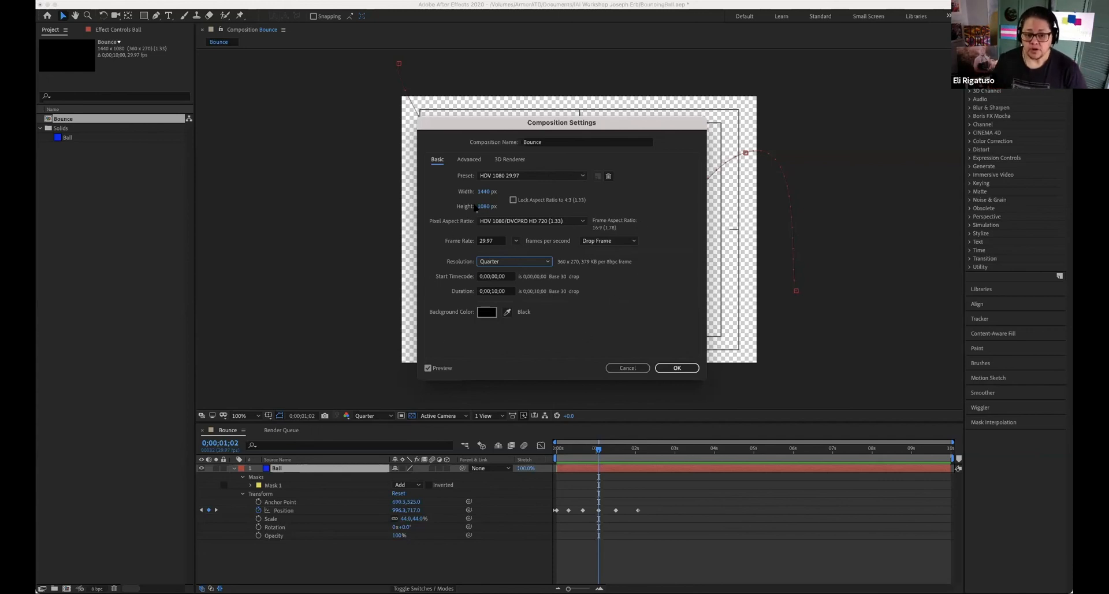
click(469, 161)
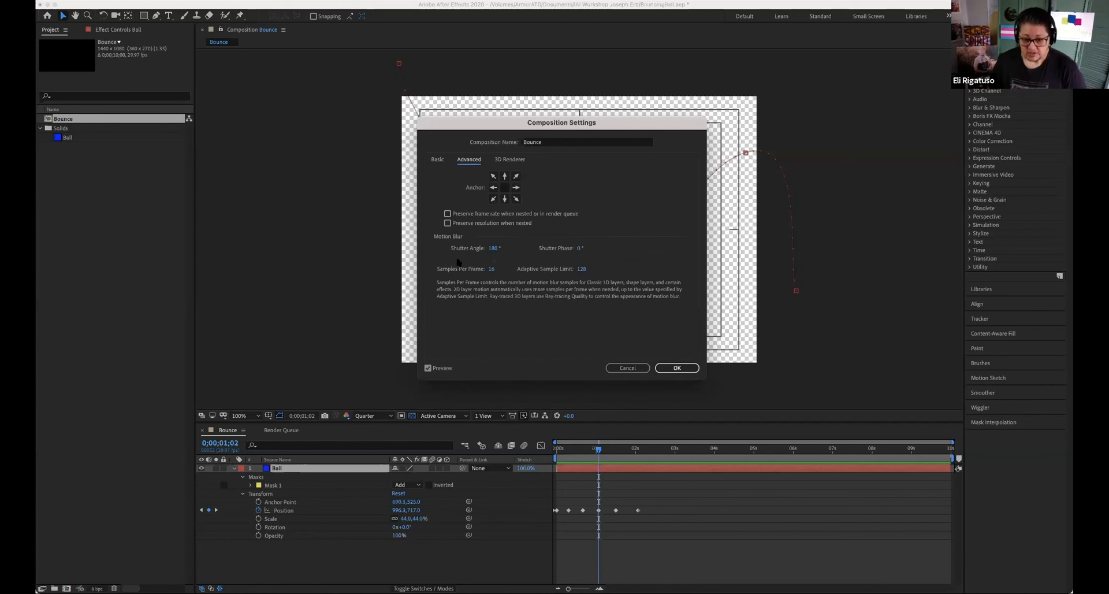
- Review the available 3D renderers, the Classic 3D shadow map resolution options and the renderer's version information
click(509, 162)
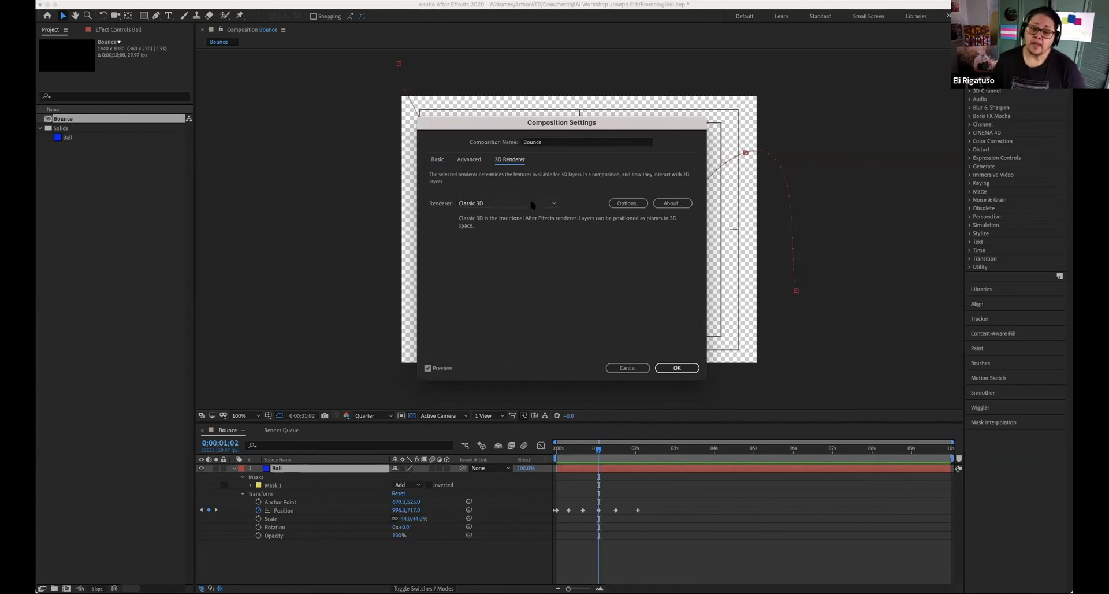
click(553, 202)
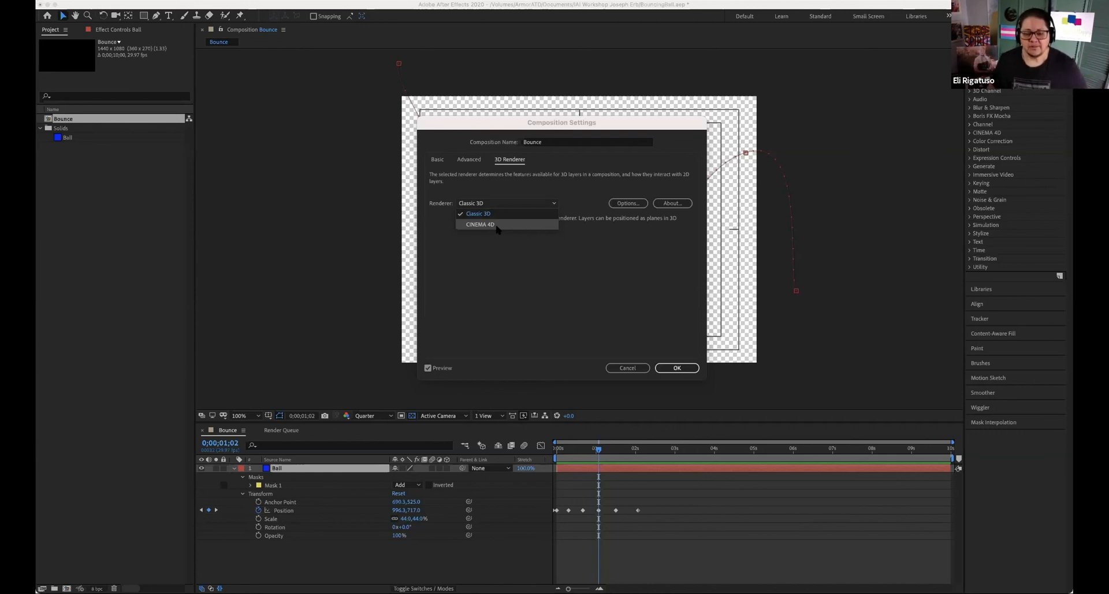
click(641, 283)
click(627, 204)
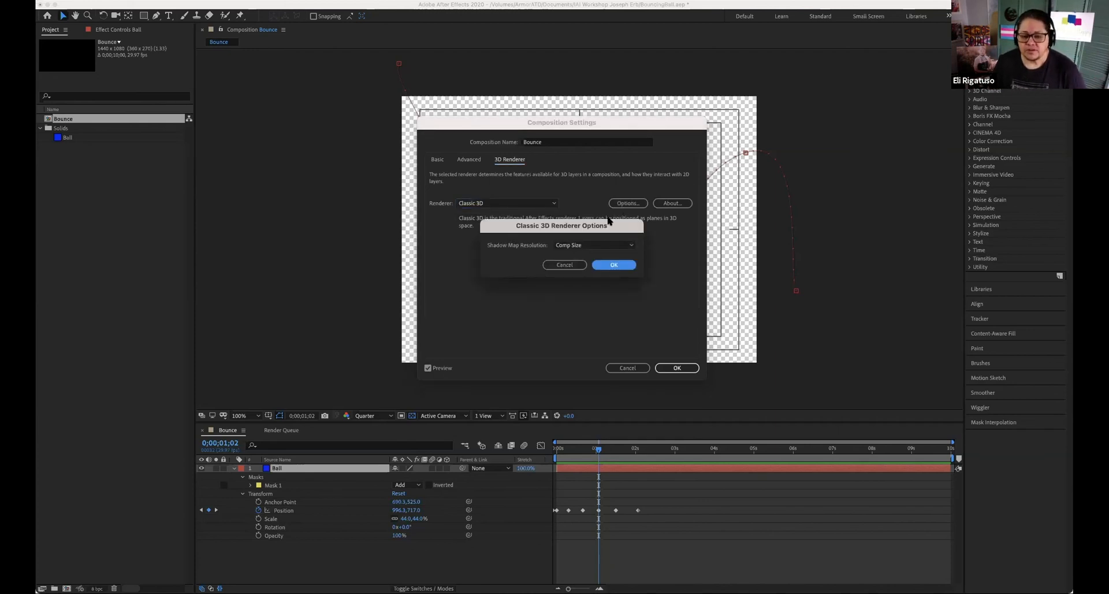
click(632, 247)
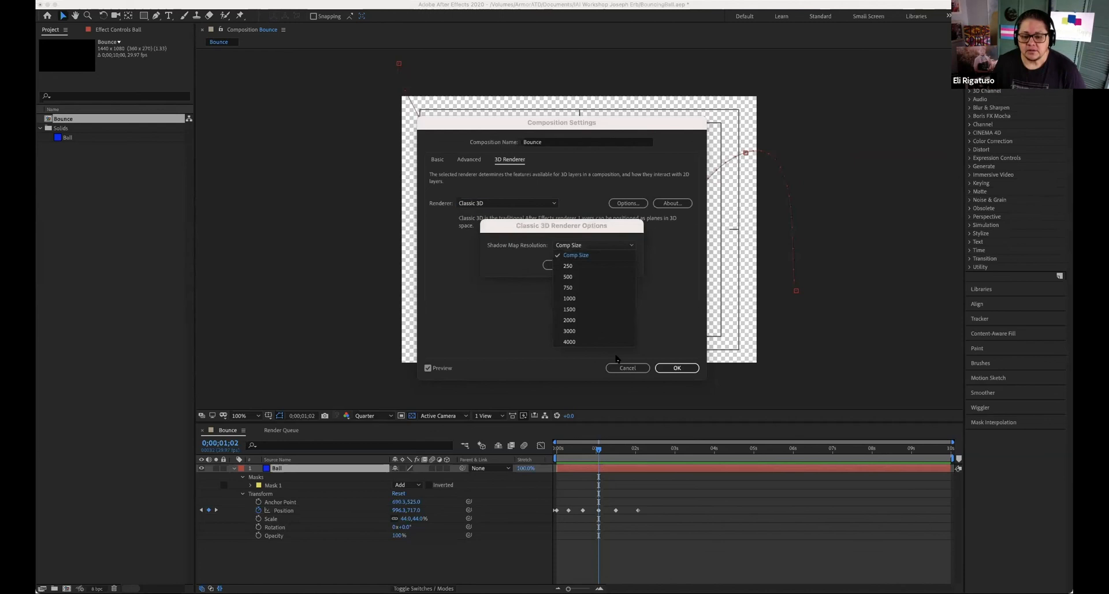
click(530, 257)
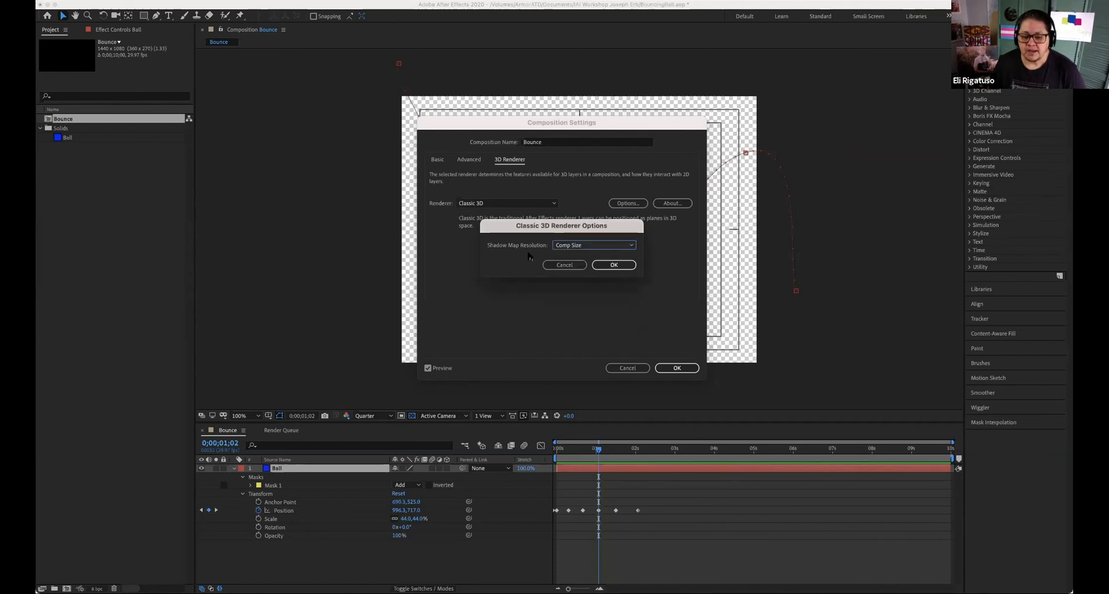
click(556, 265)
click(673, 203)
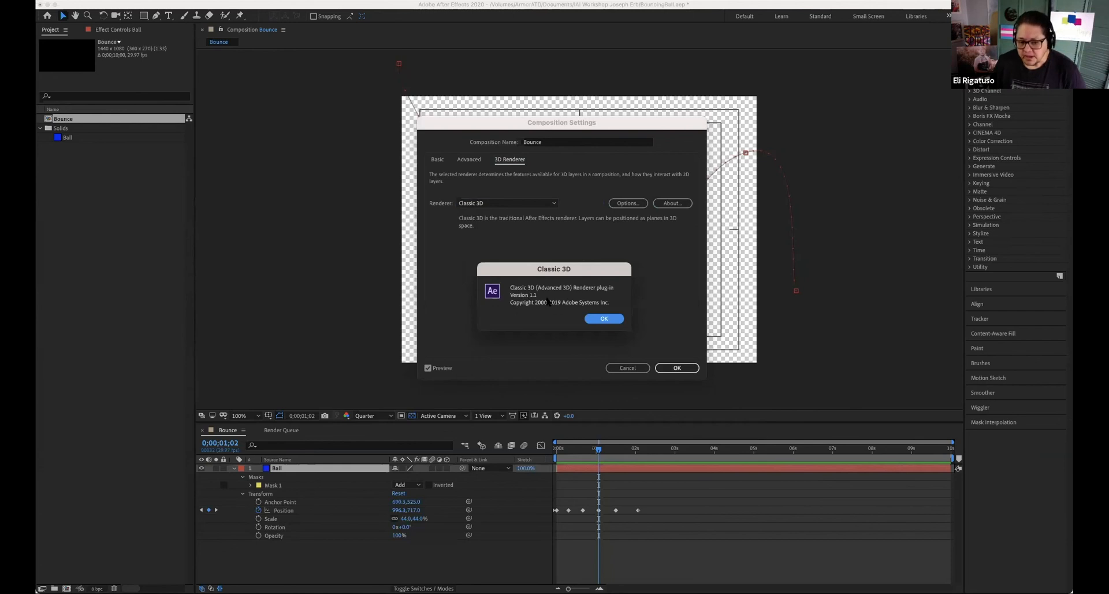
click(617, 318)
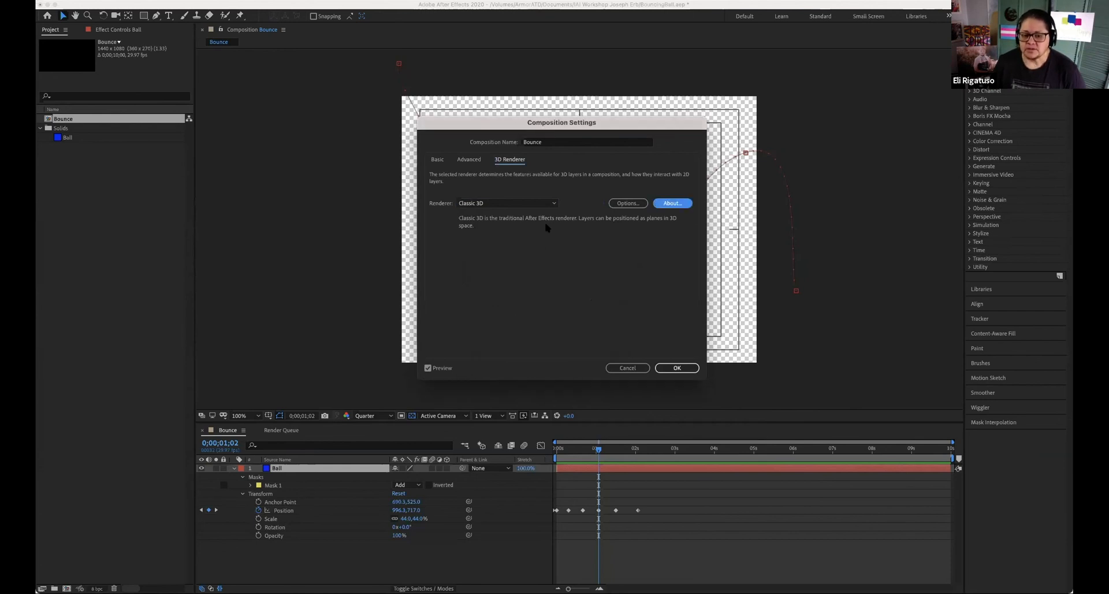
- Switch the composition's 3D renderer to CINEMA 4D and review its enabled and disabled features
click(556, 203)
click(552, 224)
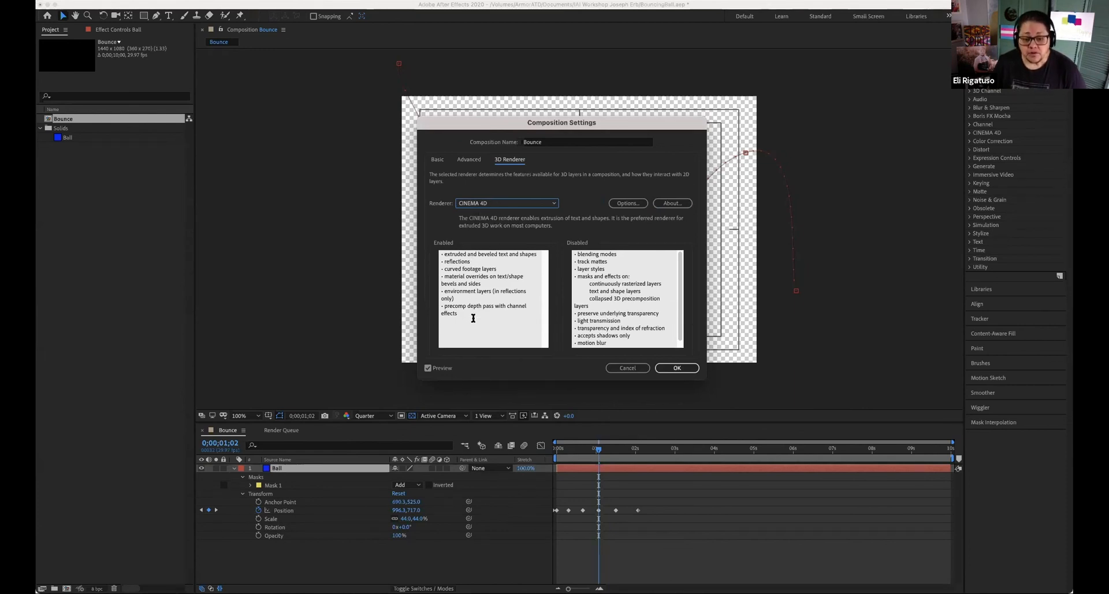
drag(471, 316, 439, 249)
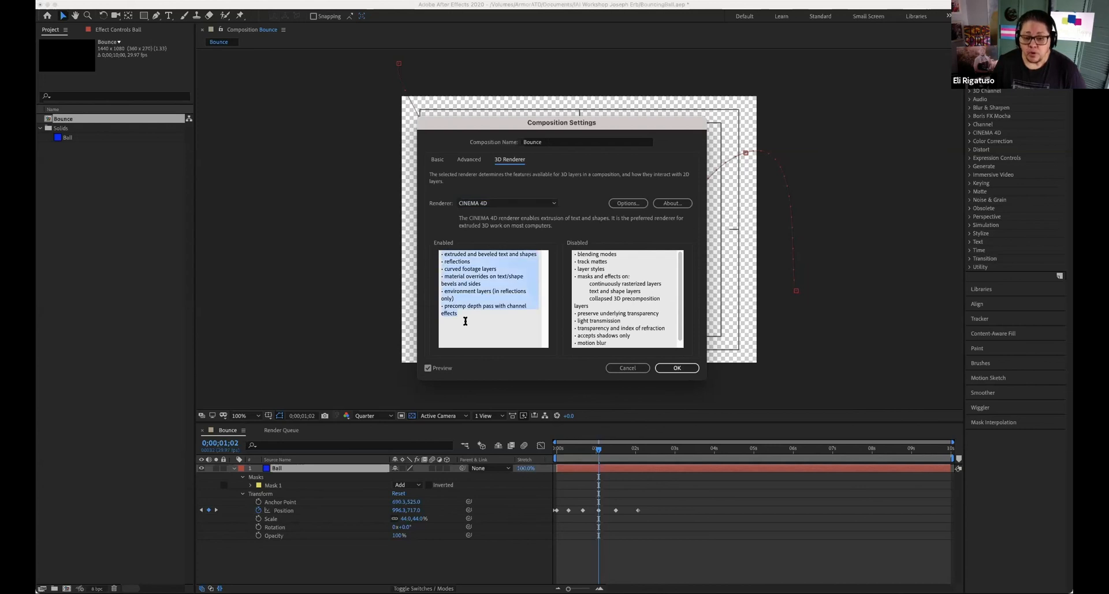
click(612, 290)
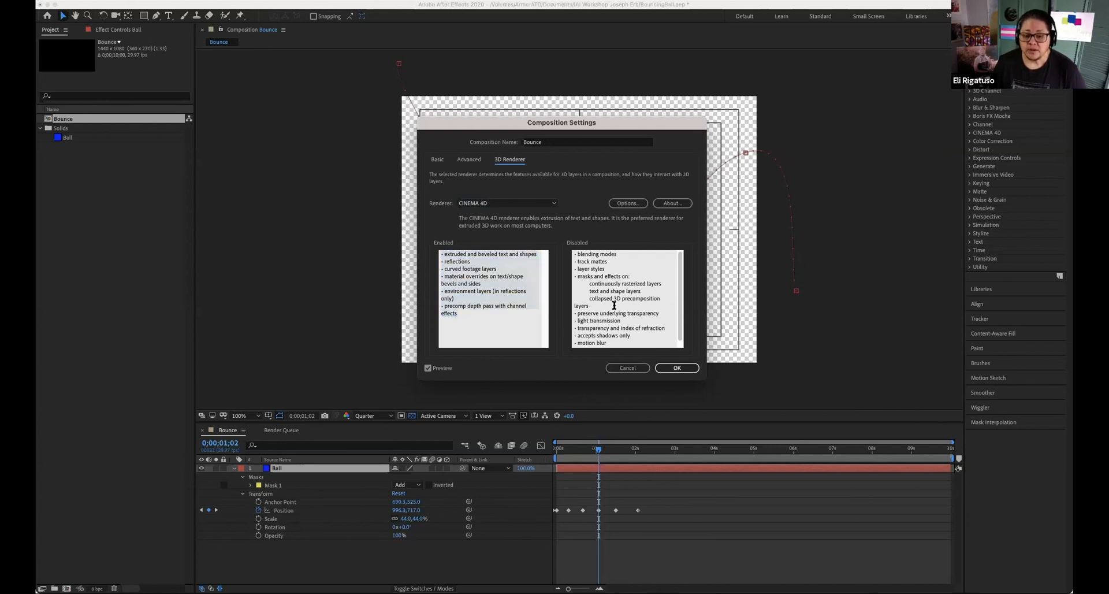
scroll(625, 315, down, 1)
scroll(624, 314, up, 1)
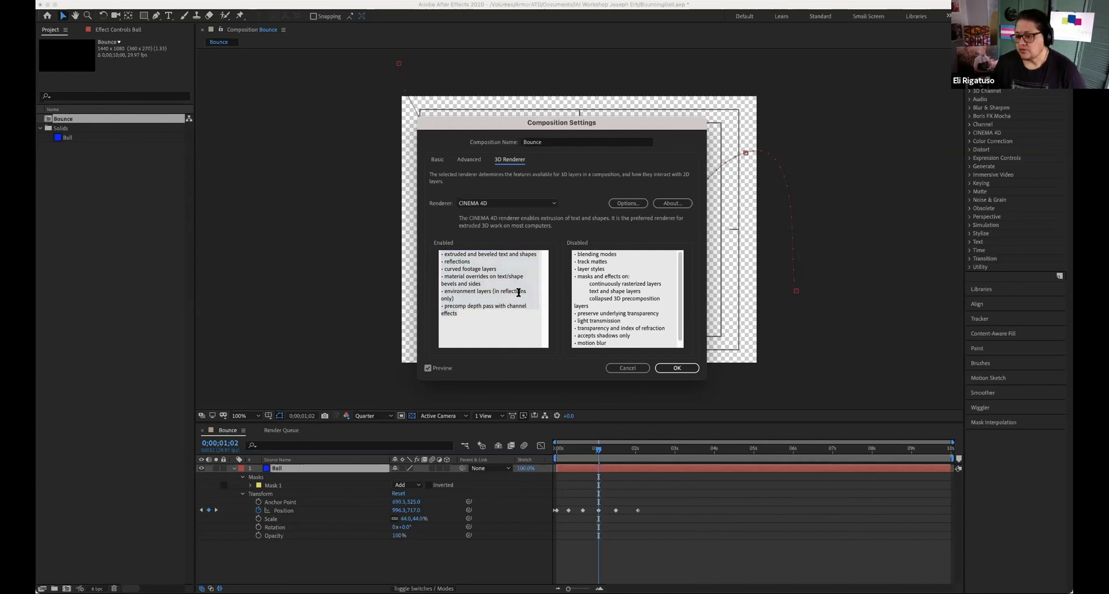
- Return the 3D renderer to Classic 3D and cancel the composition settings
click(551, 206)
click(543, 217)
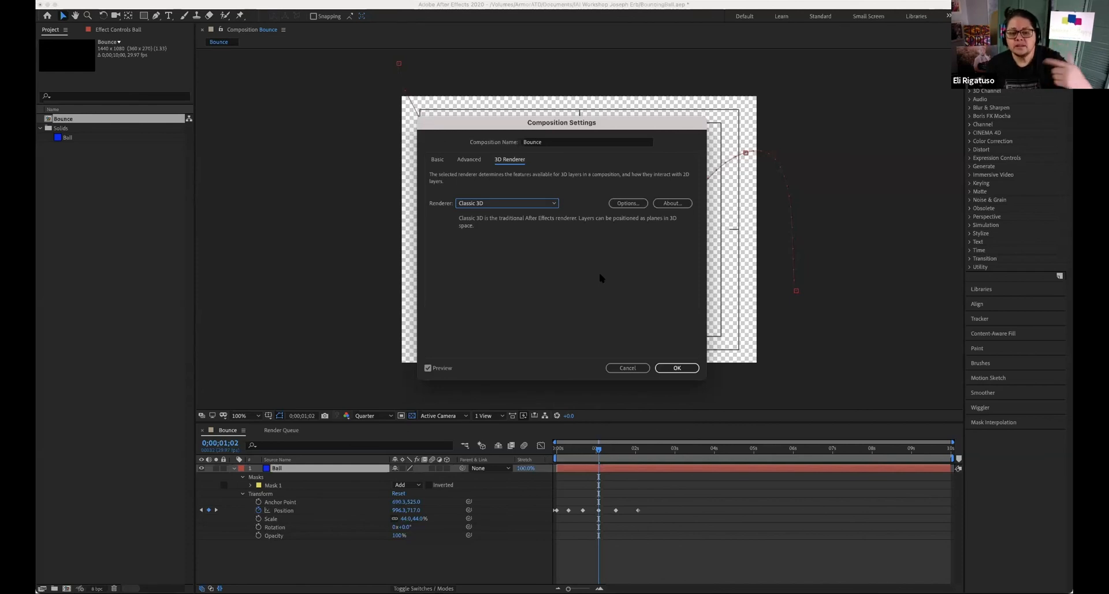
click(628, 367)
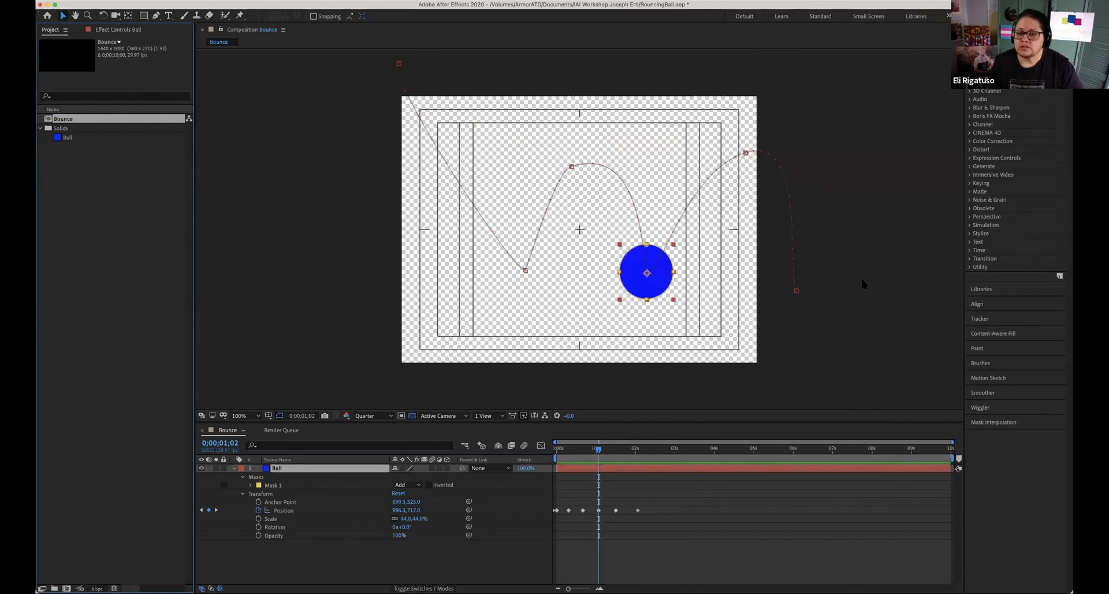